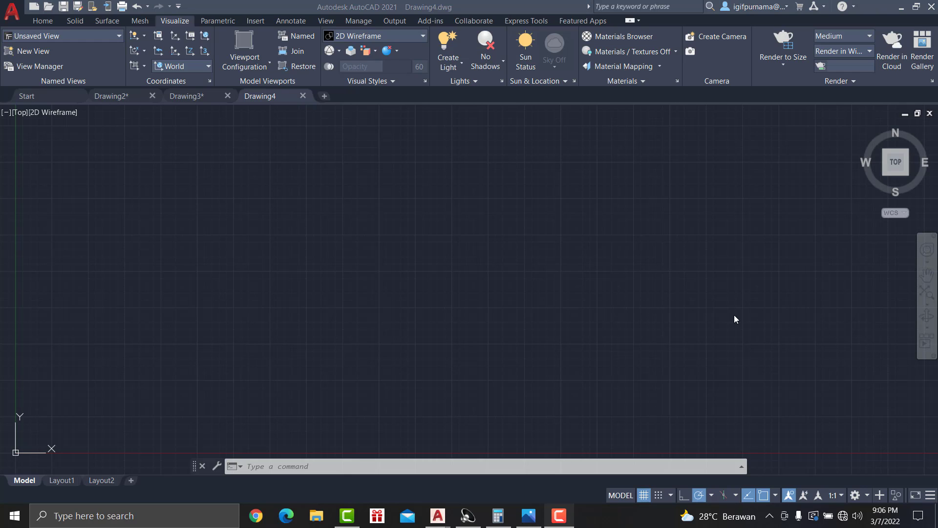
- Switch to the reference image in Photos and examine the open cube's overall dimensions, bar thickness and corner radii
left_click(529, 516)
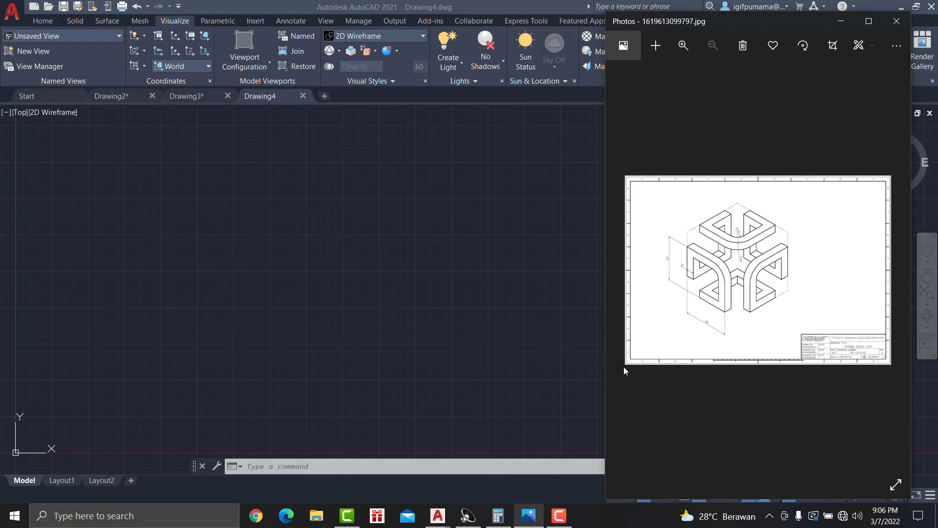
scroll(681, 303, "up", 5)
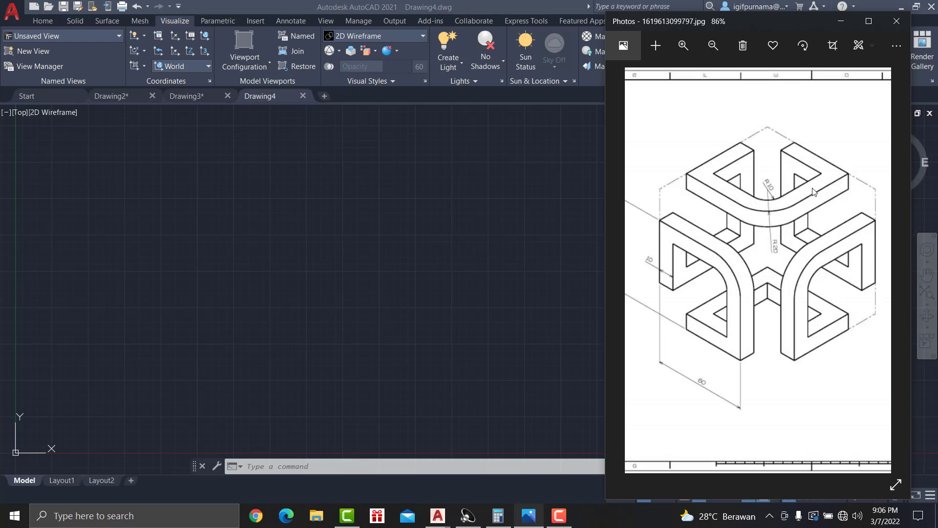
left_click_drag(770, 235, 793, 254)
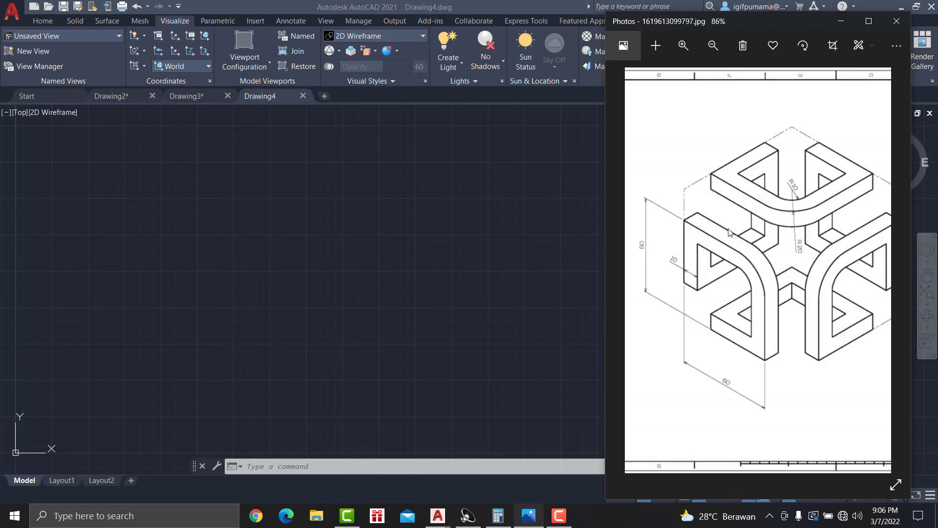
left_click(604, 111)
left_click(43, 22)
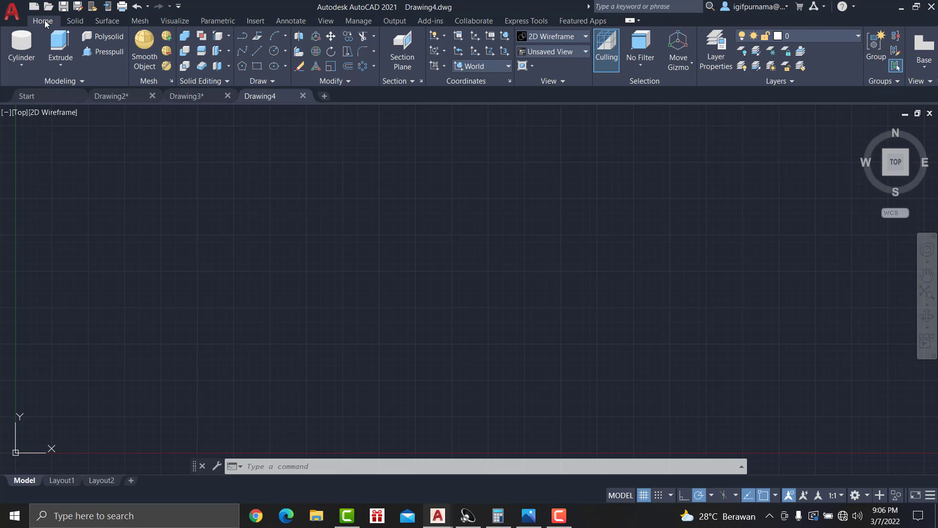
left_click(529, 516)
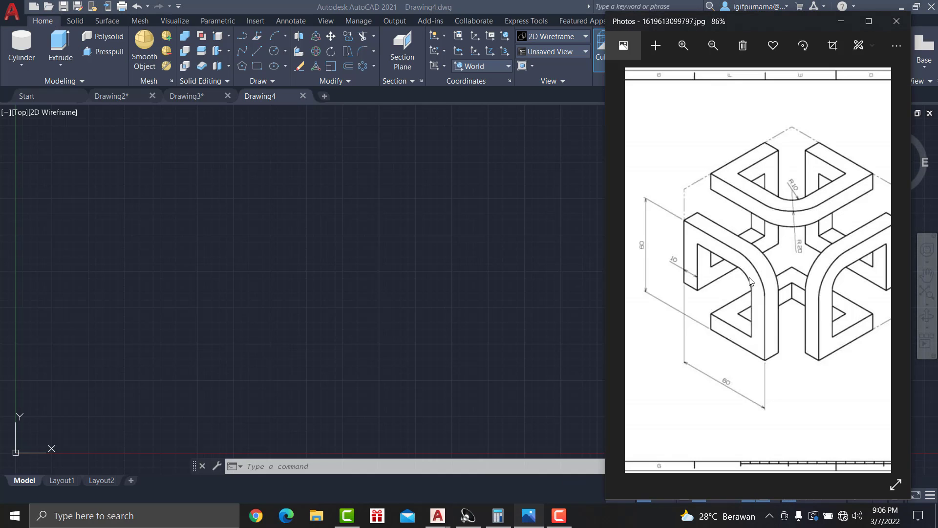
scroll(781, 265, "up", 1)
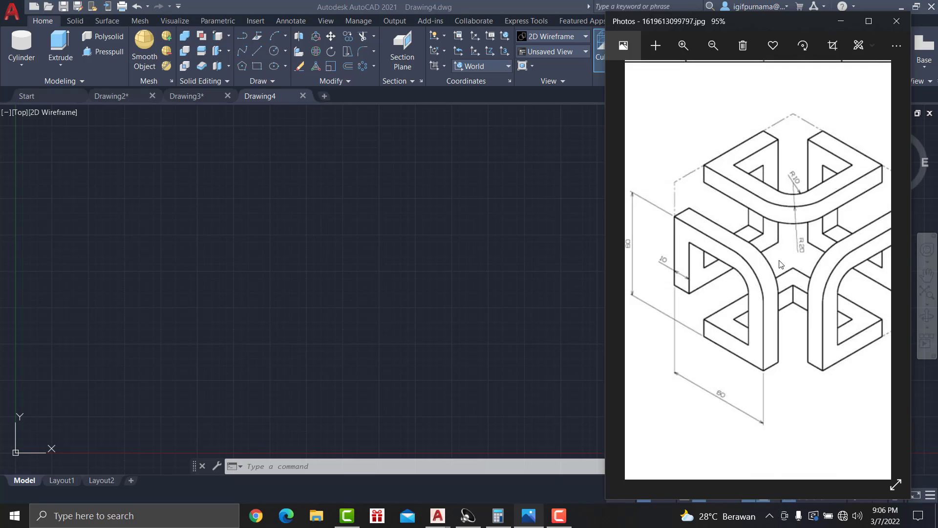
left_click_drag(687, 290, 722, 290)
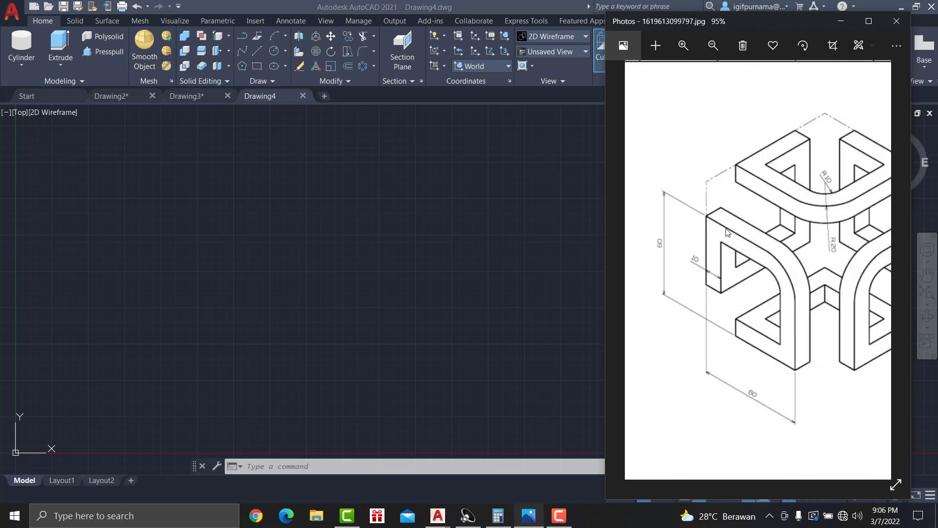
scroll(752, 403, "up", 2)
scroll(753, 404, "up", 2)
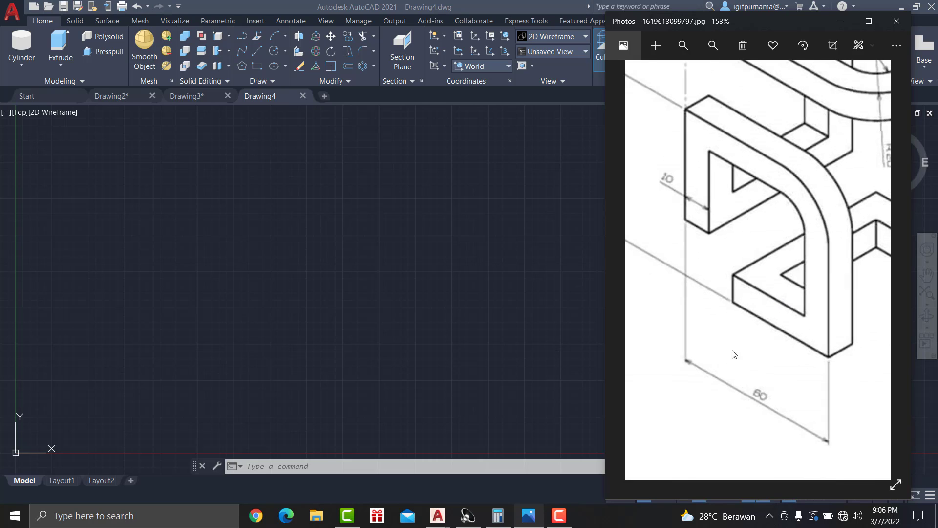
left_click_drag(734, 352, 801, 378)
scroll(673, 179, "down", 2)
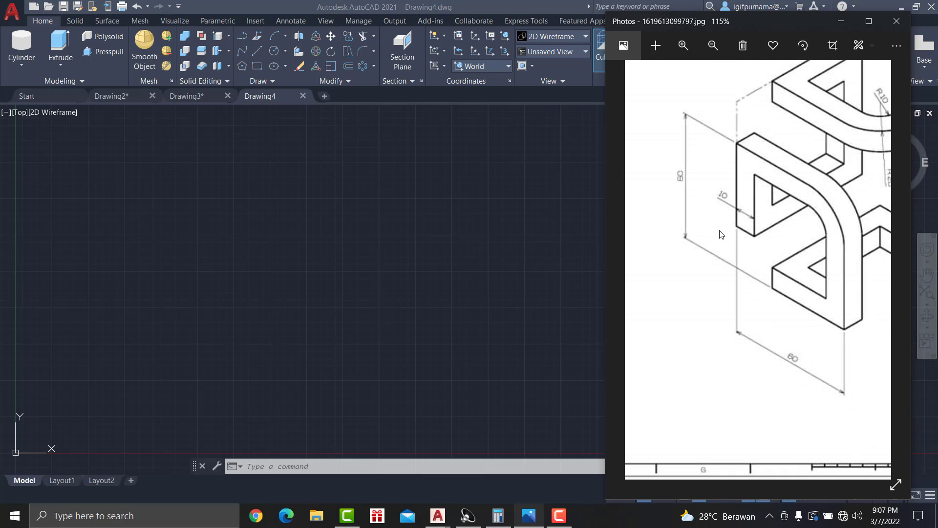
- Return to AutoCAD and draw a vertical line 60 units long, running downward
left_click(196, 156)
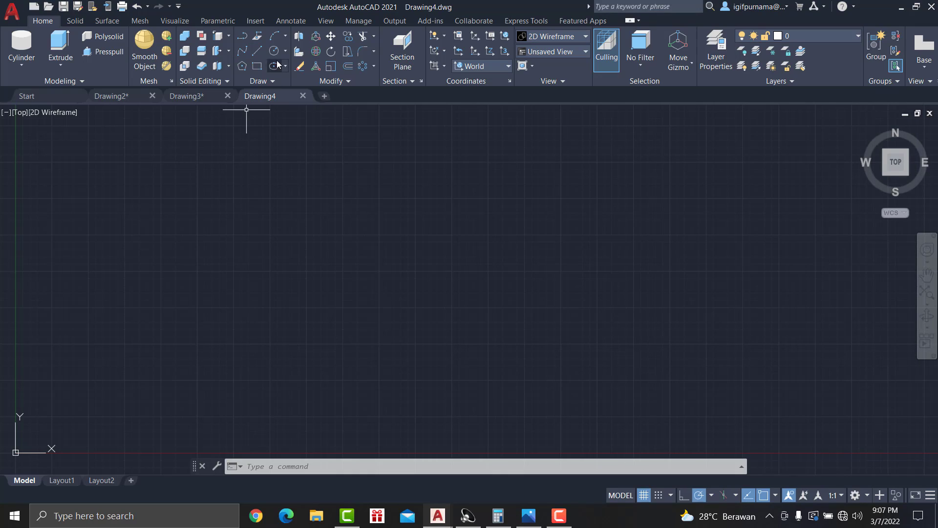
left_click(258, 50)
left_click(352, 206)
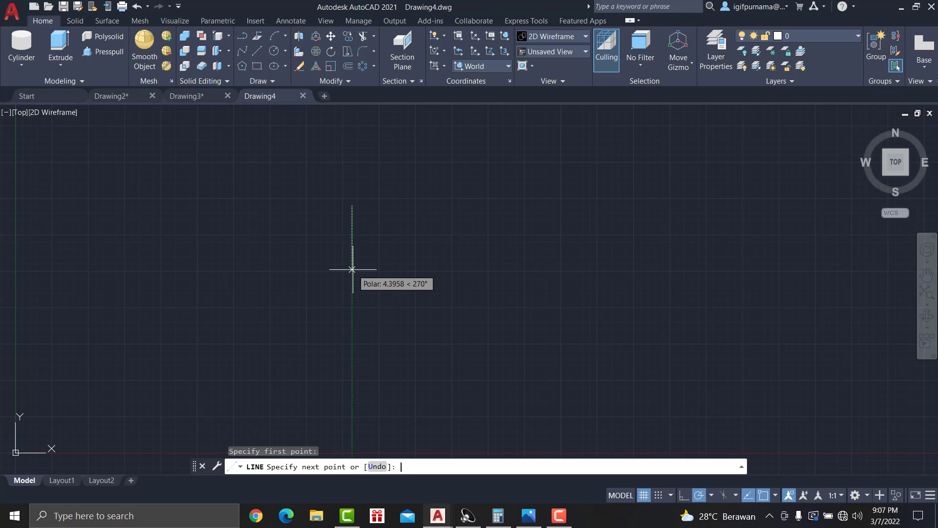
type("60")
key("Return")
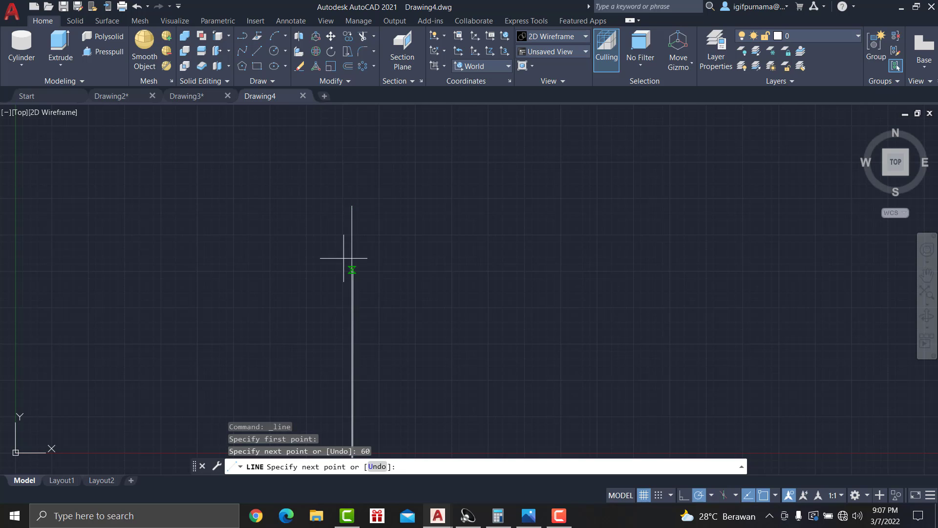
scroll(347, 266, "down", 5)
right_click(382, 304)
left_click(396, 308)
scroll(371, 327, "down", 3)
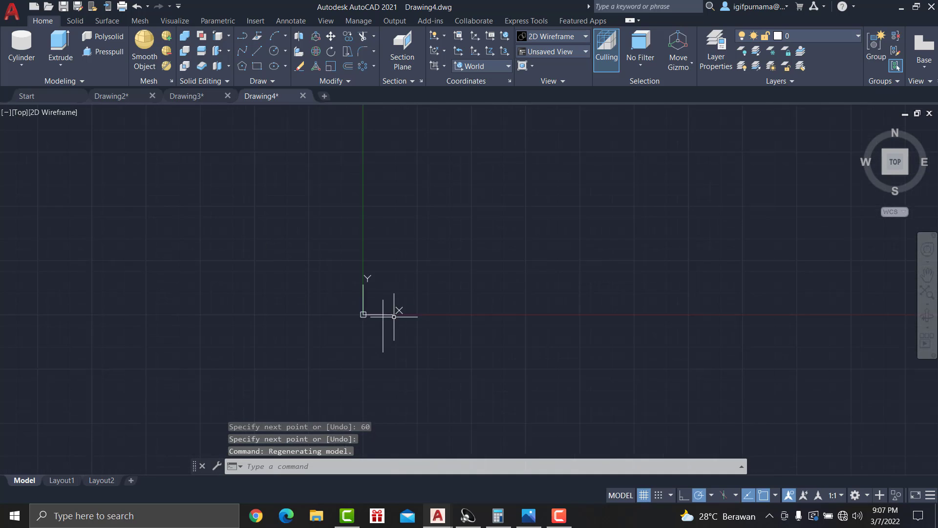
- Move the vertical line up and to the right, clear of the X and Y axes
left_click(331, 36)
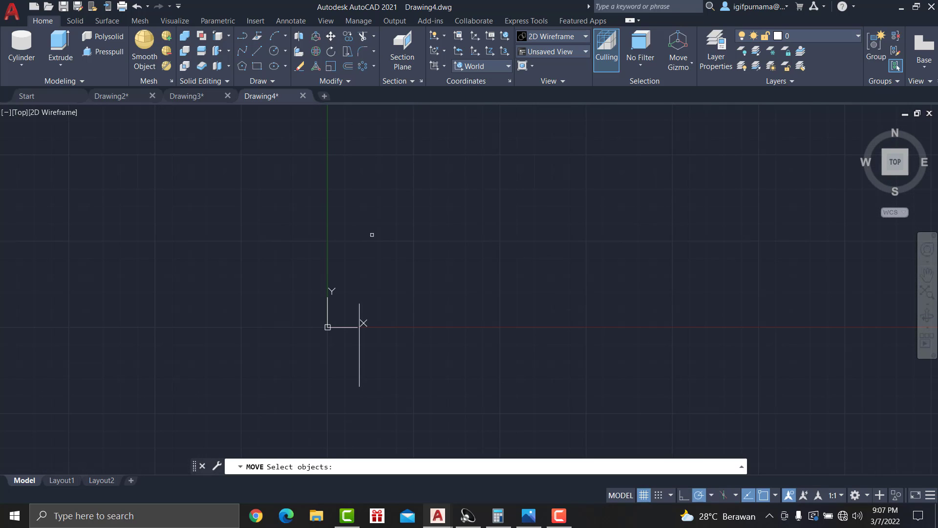
left_click(366, 356)
left_click(350, 344)
left_click(350, 344)
left_click(433, 250)
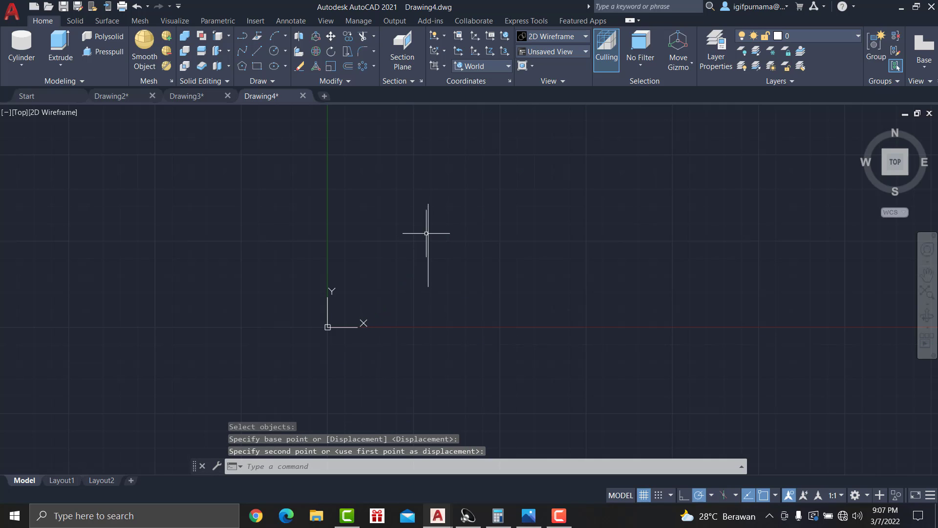
- Draw lines from the vertical line's lower end to complete a 60 by 60 square
scroll(430, 237, "up", 3)
left_click(258, 52)
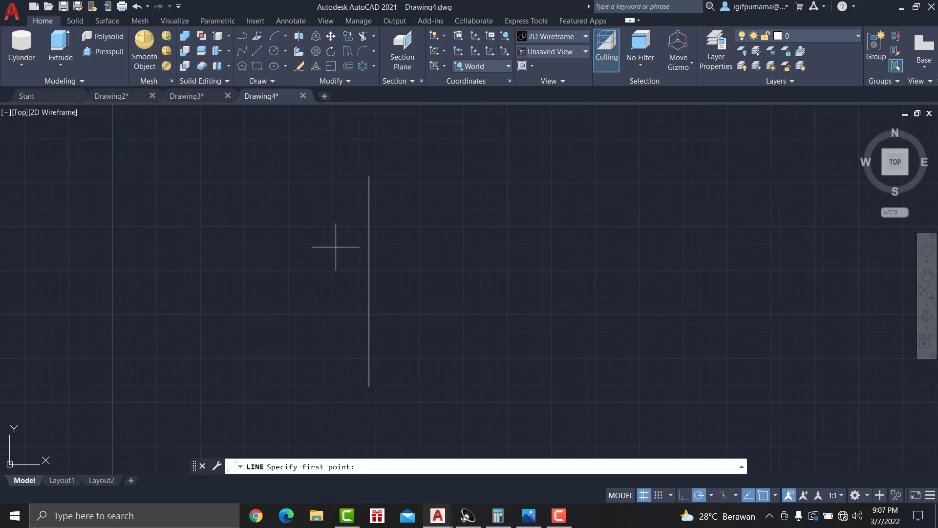
left_click(369, 386)
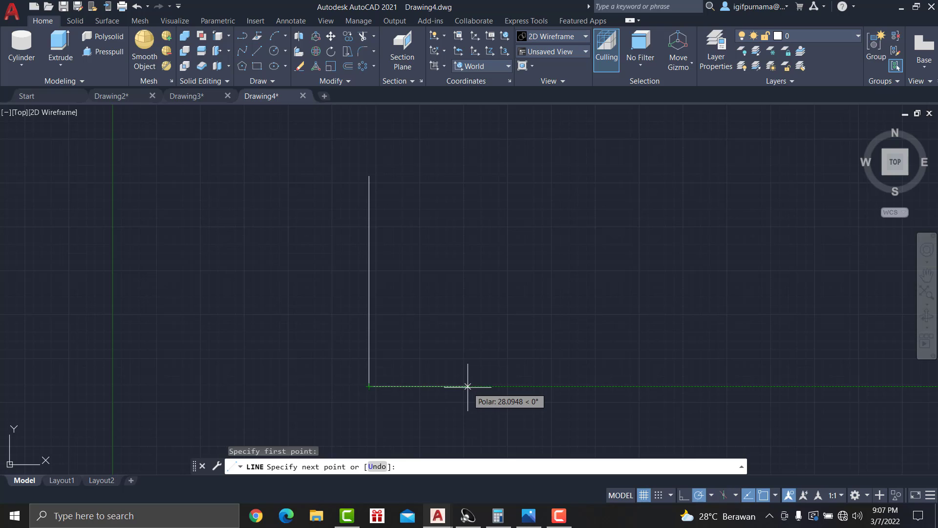
type("60")
key("Return")
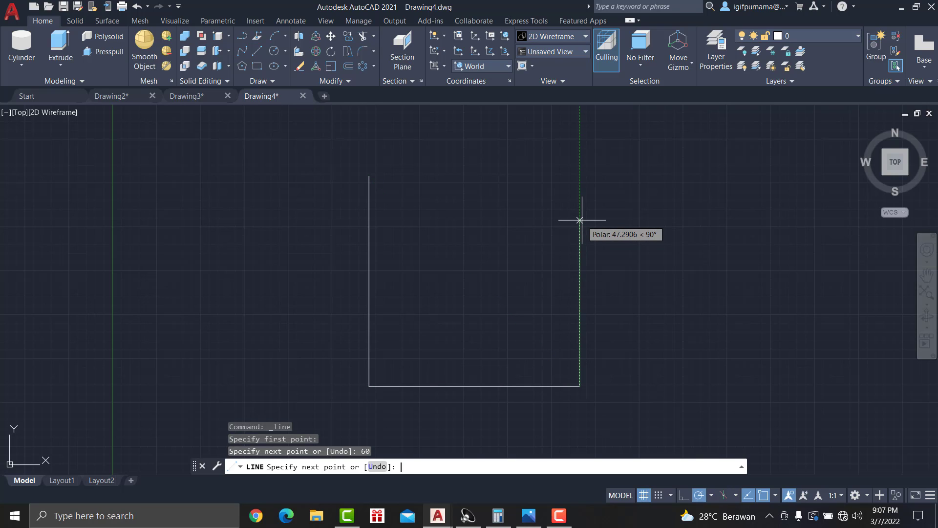
type("60")
key("Return")
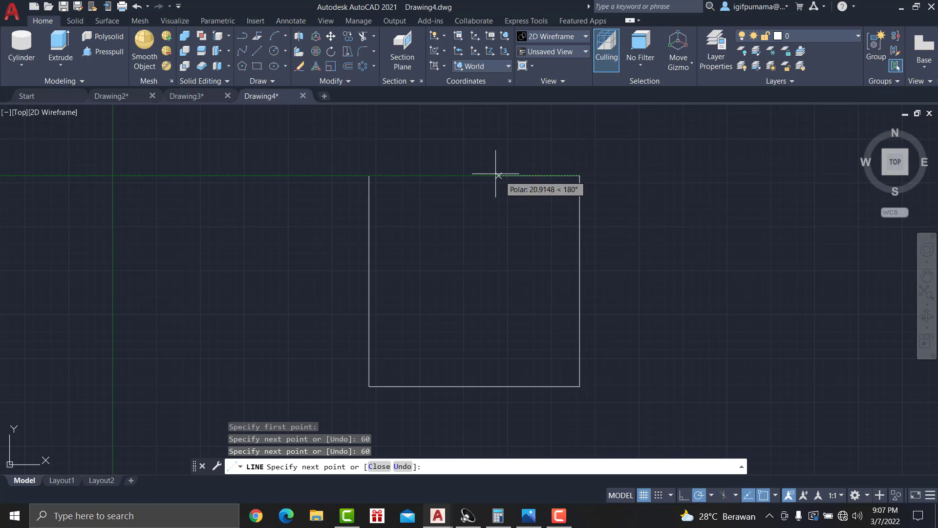
left_click(370, 176)
right_click(370, 176)
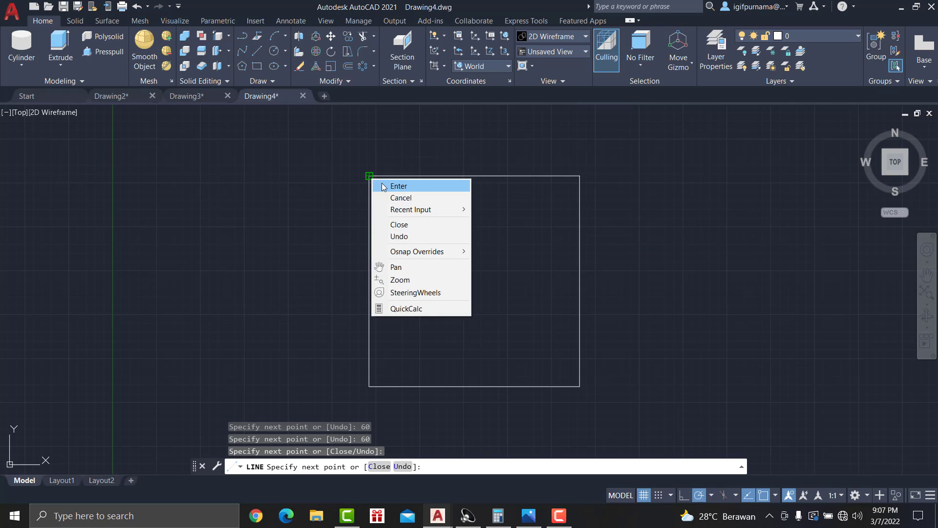
left_click(379, 184)
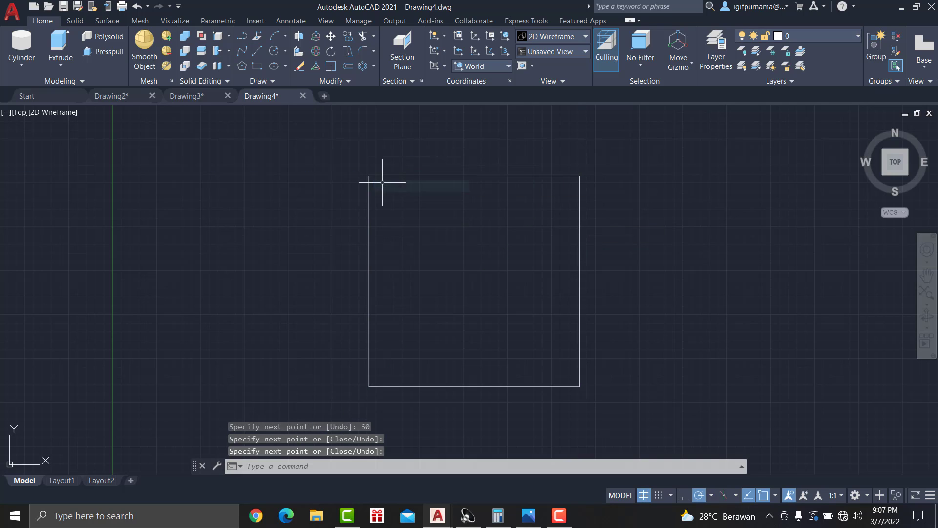
- Check the bar thickness in the reference image, try to offset the square's right edge inward, and undo the offset
left_click(529, 516)
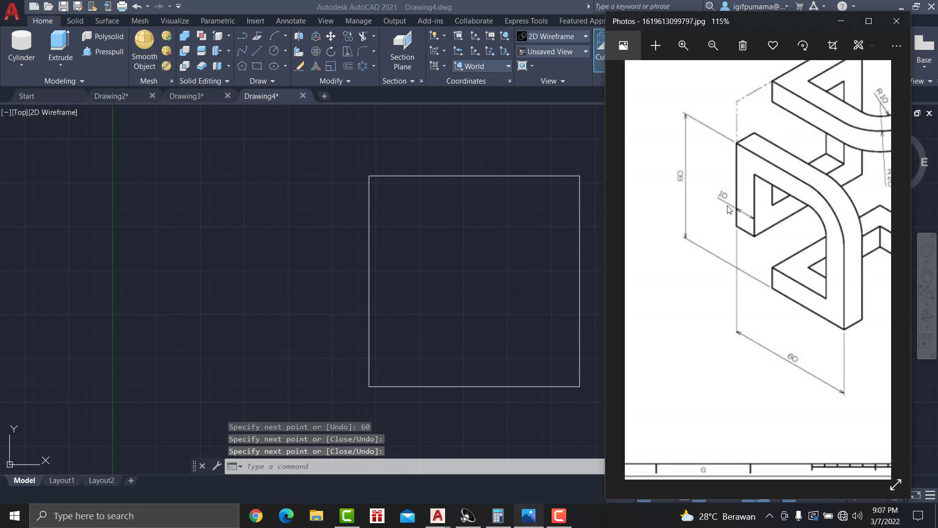
left_click(456, 152)
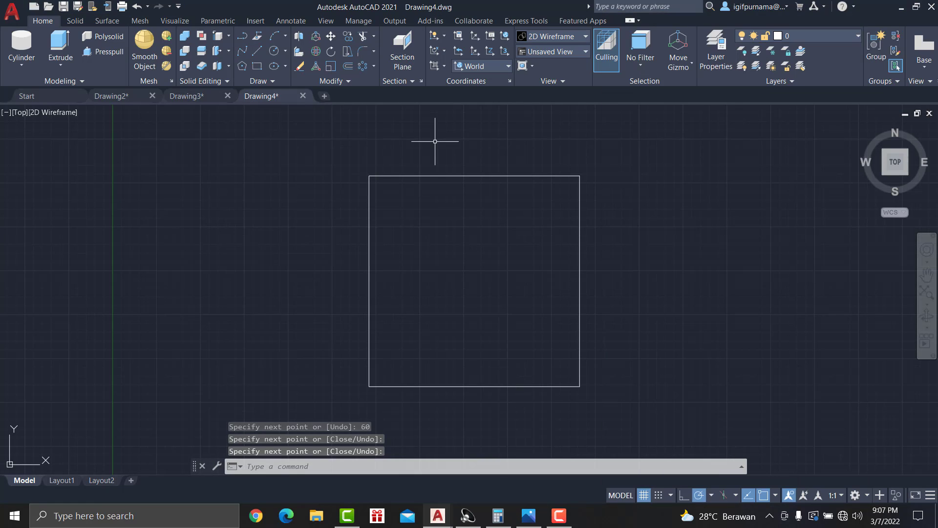
left_click(348, 66)
left_click(640, 420)
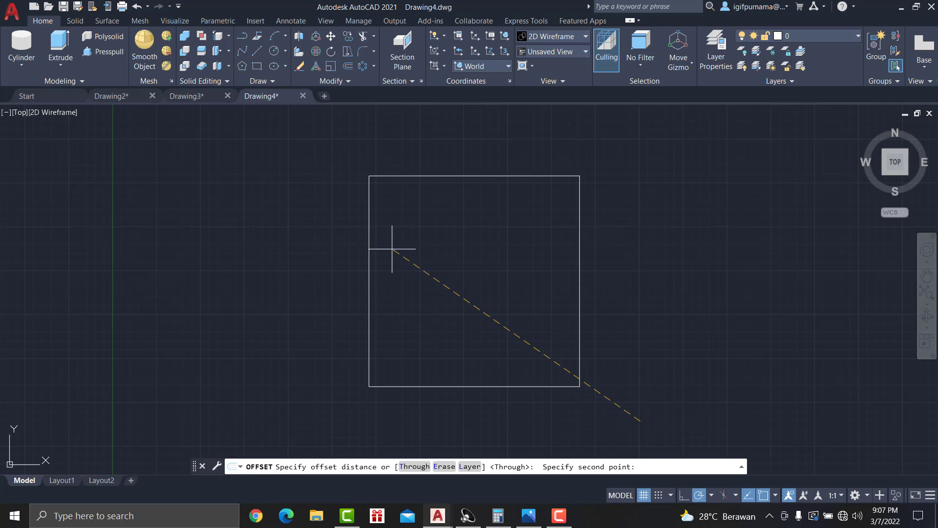
left_click(694, 401)
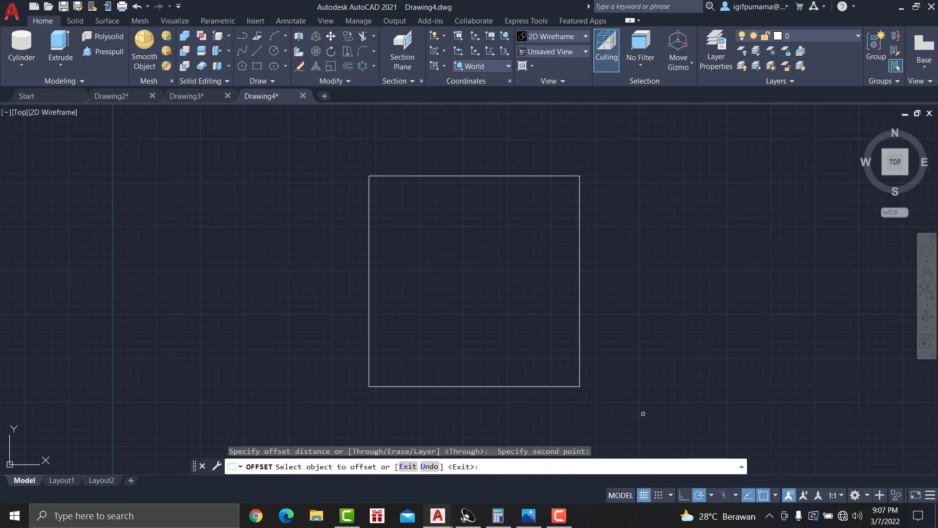
left_click(578, 368)
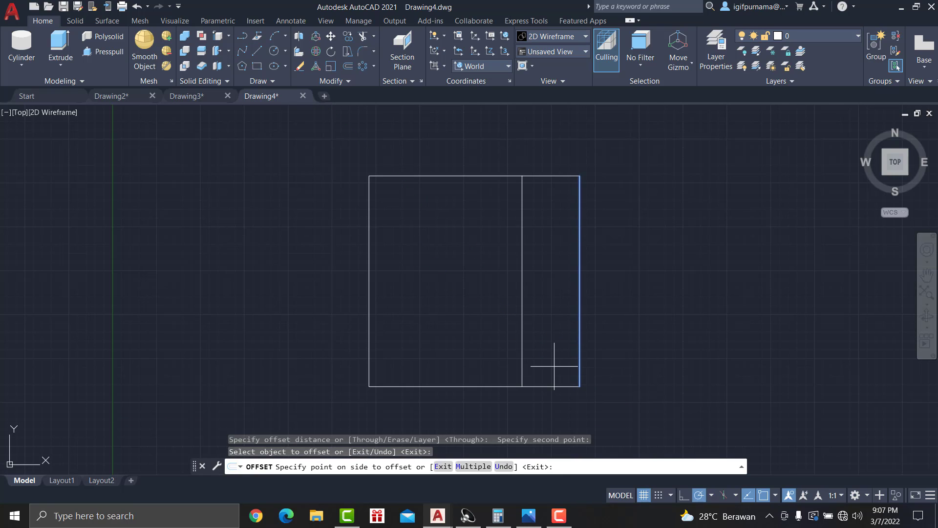
type("10")
key("Return")
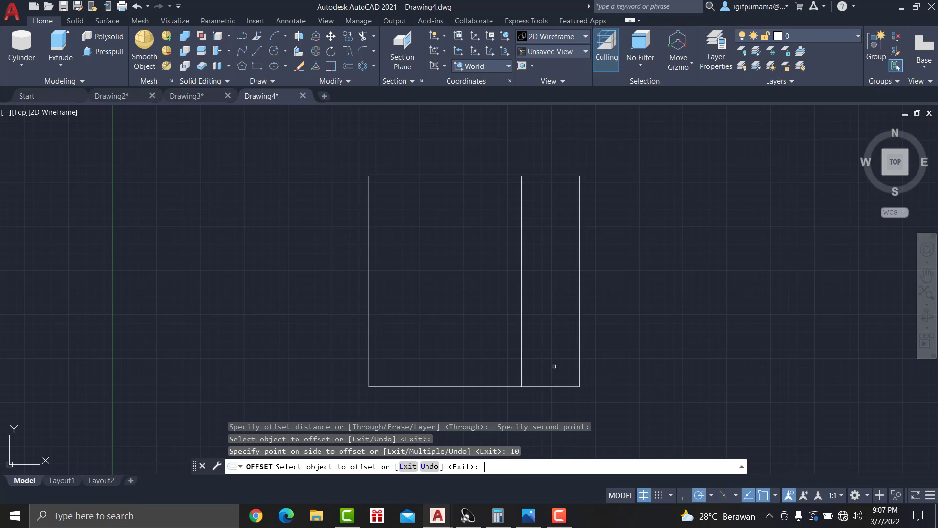
type("10")
key("Return")
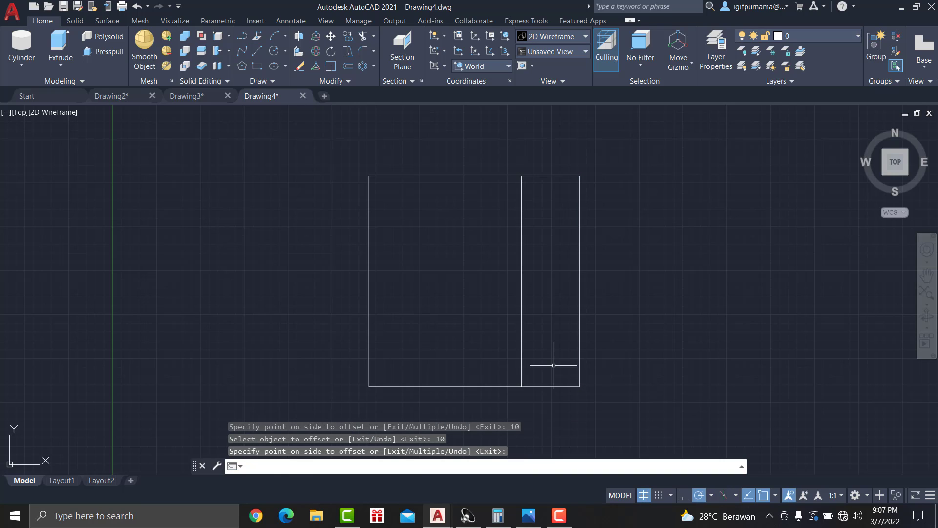
key("ctrl+z")
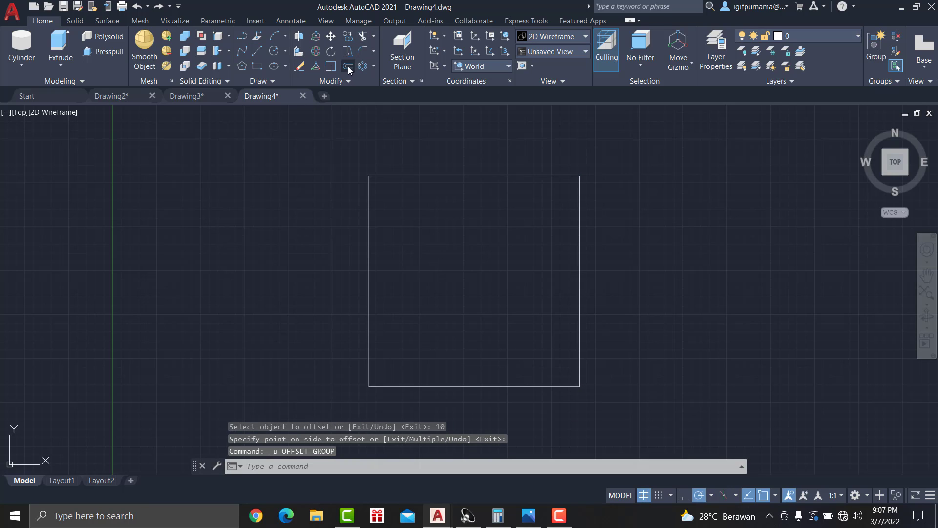
- Offset the square's right edge inward by 10
left_click(348, 67)
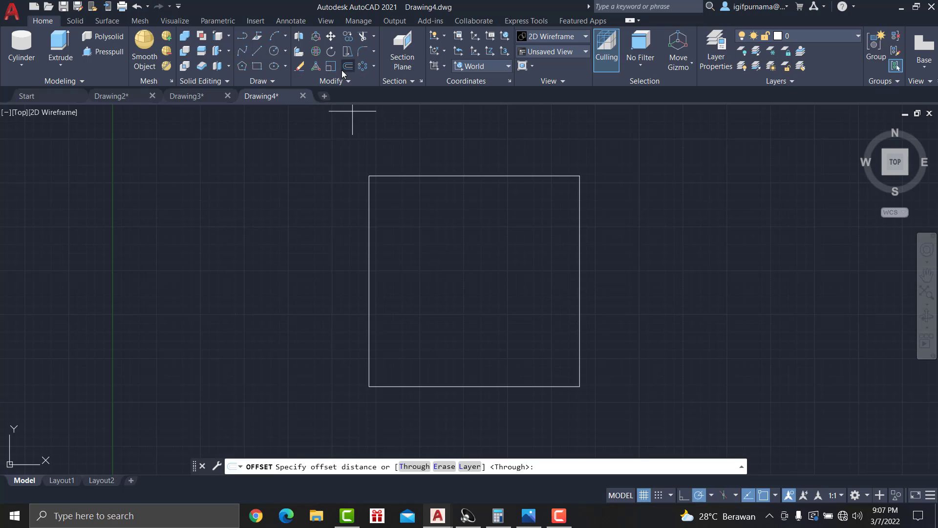
left_click(580, 221)
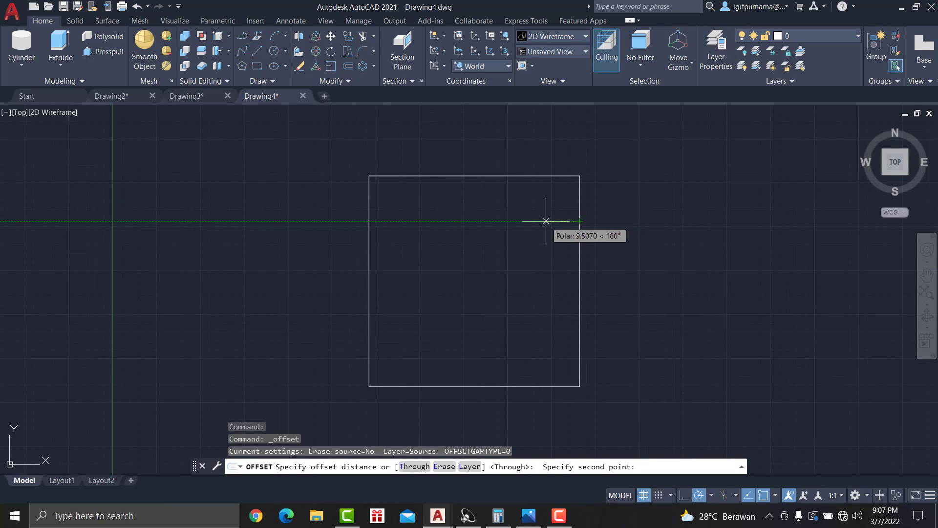
type("10")
key("Return")
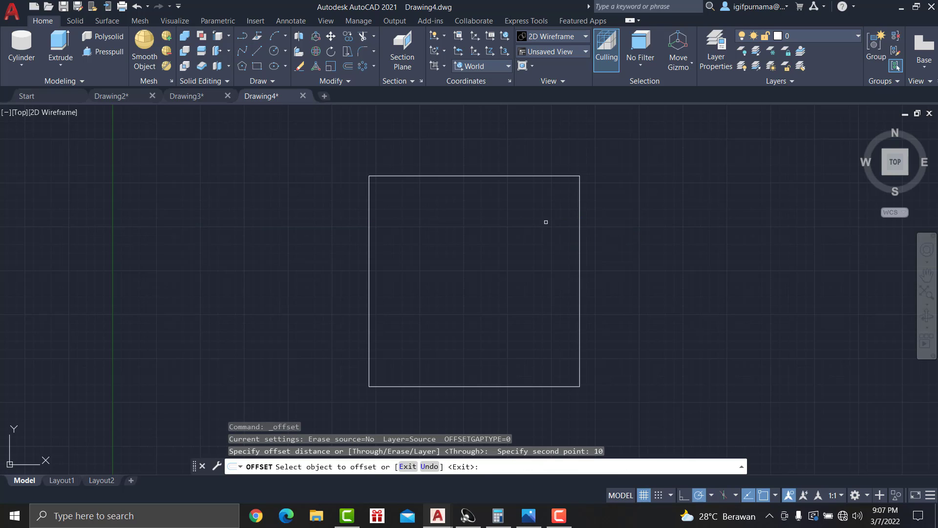
left_click(583, 238)
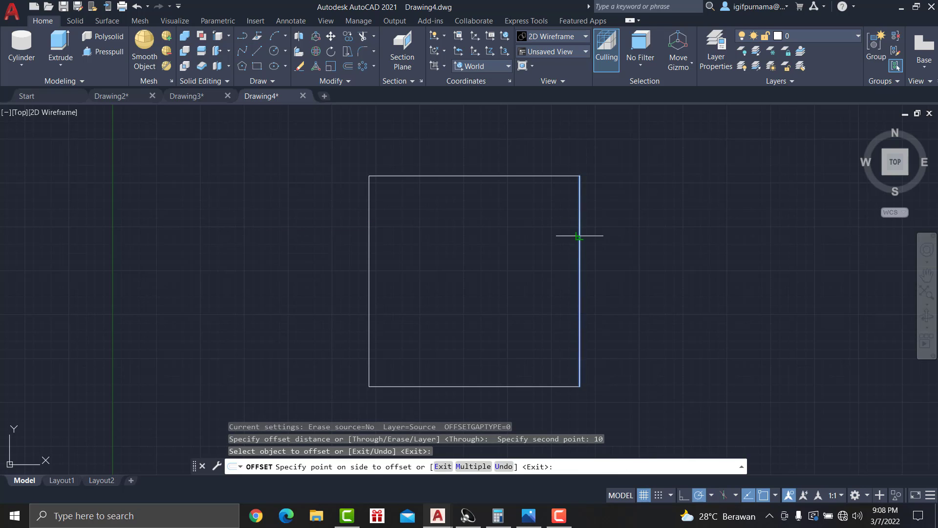
left_click(546, 238)
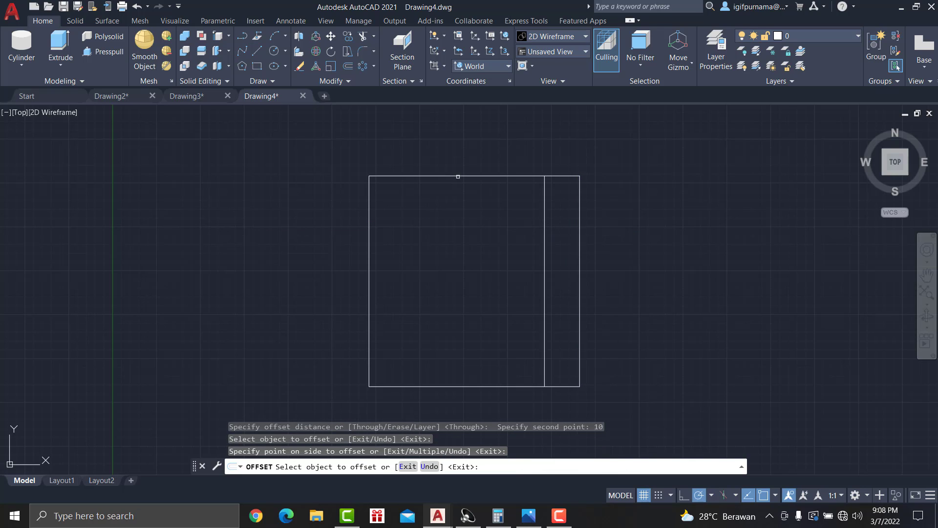
- Offset the square's top, left and bottom edges inward by the same distance
left_click(458, 177)
left_click(443, 404)
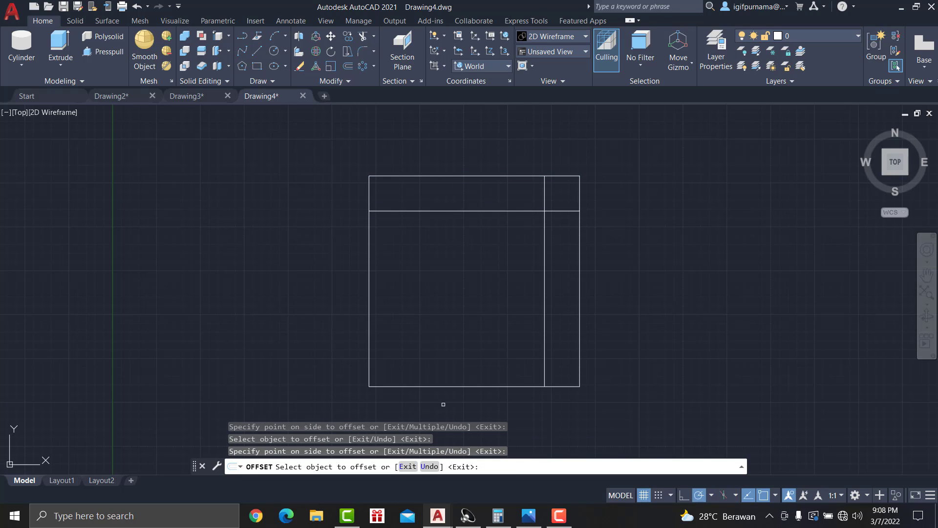
left_click(369, 269)
left_click(400, 268)
left_click(471, 386)
left_click(480, 342)
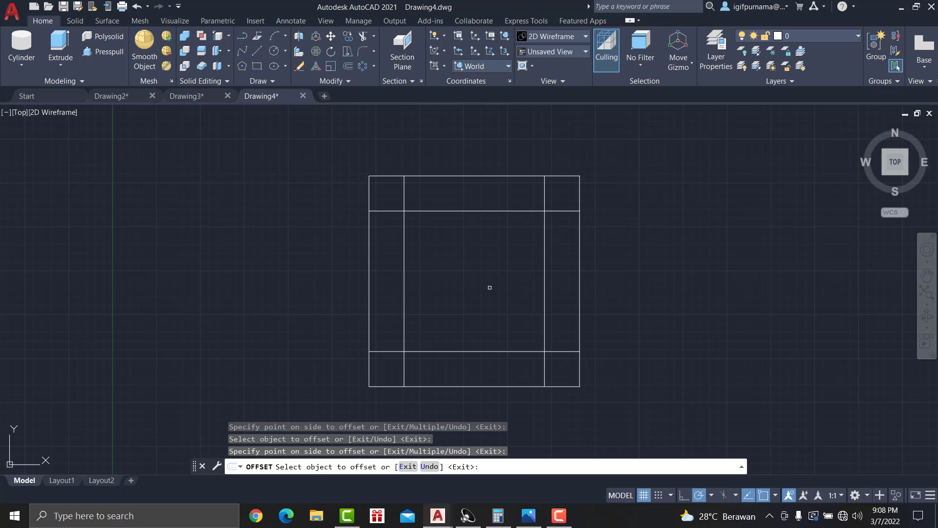
right_click(492, 286)
left_click(518, 292)
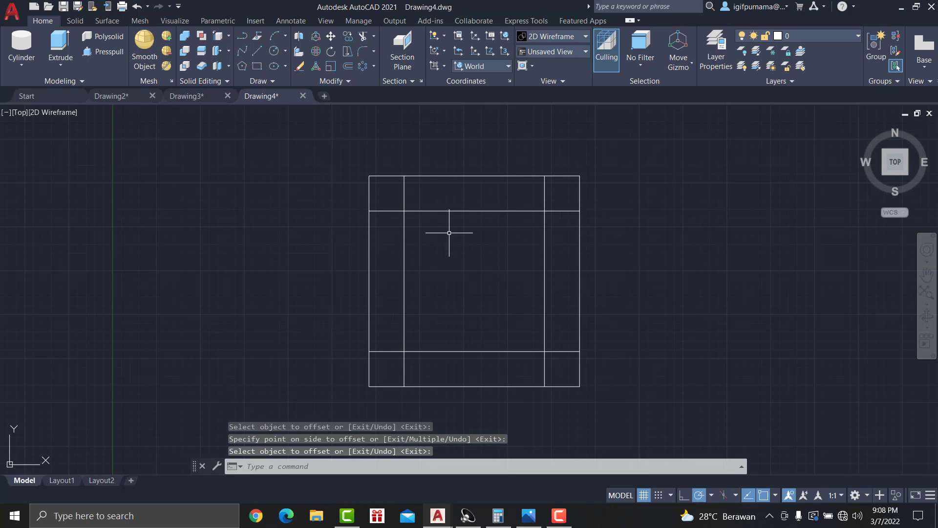
- Check the reference image, then trim the offset lines' overhanging ends at the upper-left, upper-right and lower-right corners
left_click(529, 515)
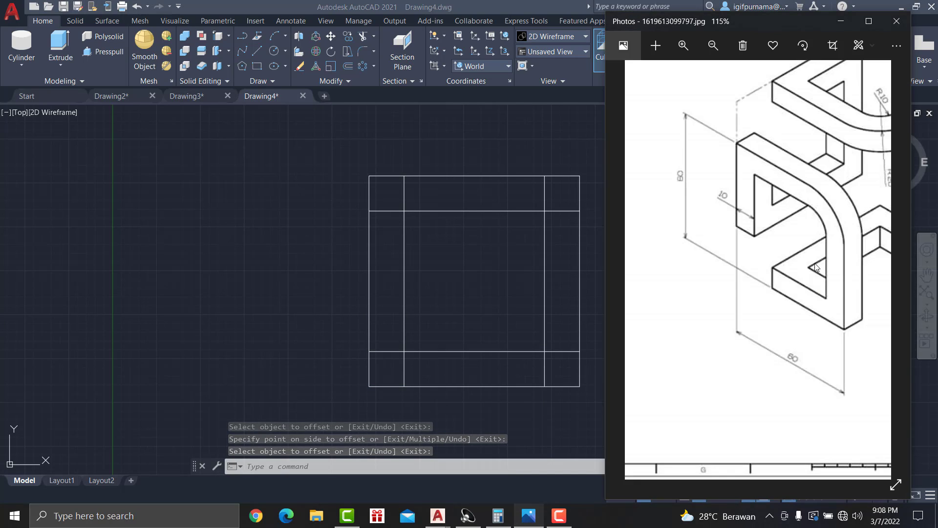
left_click(504, 124)
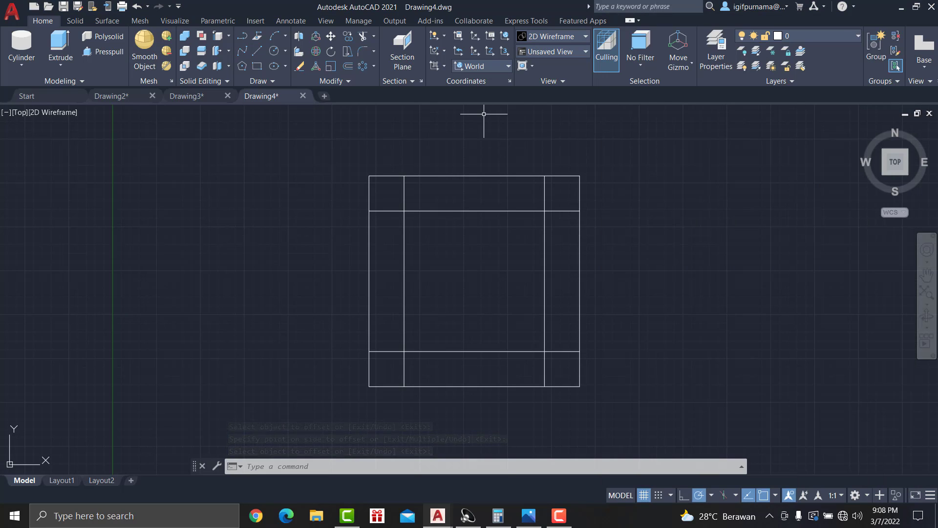
left_click(364, 43)
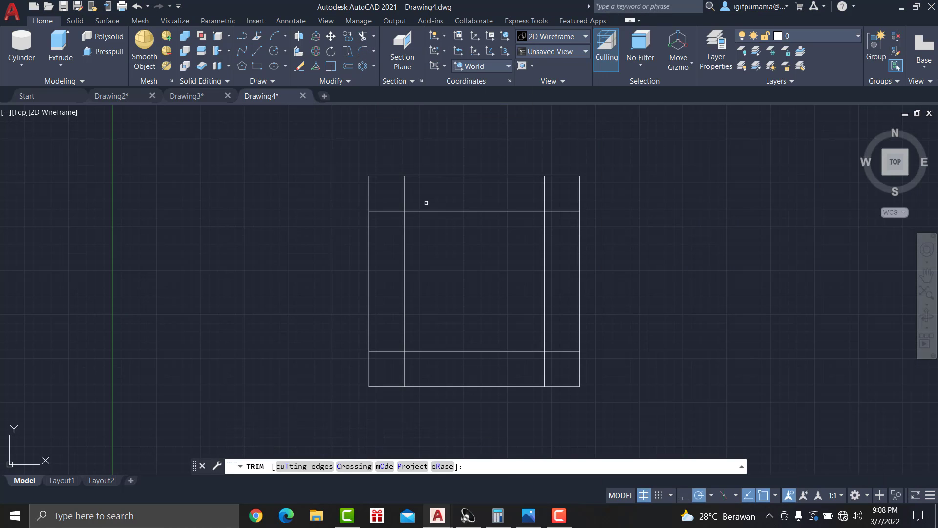
mouse_move(433, 192)
left_mouse_down()
mouse_move(389, 205)
mouse_move(391, 329)
left_mouse_up()
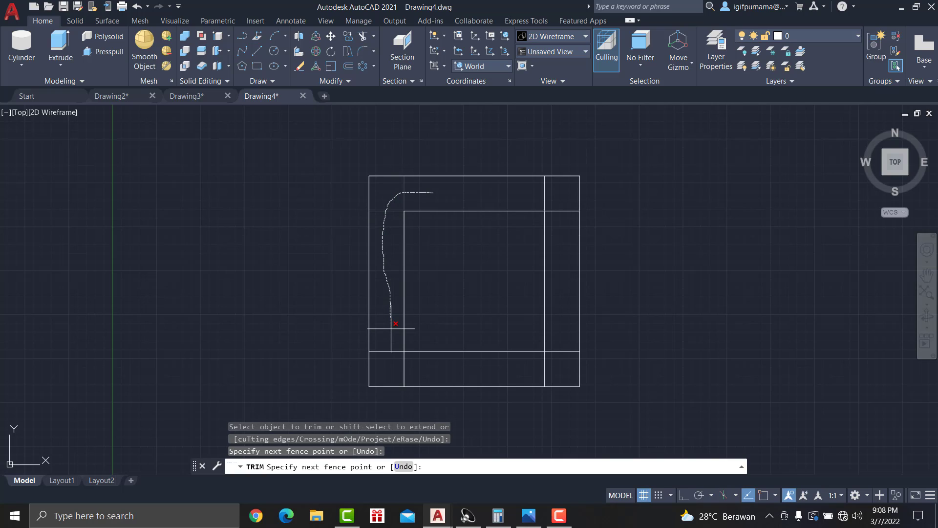
left_click_drag(392, 328, 392, 330)
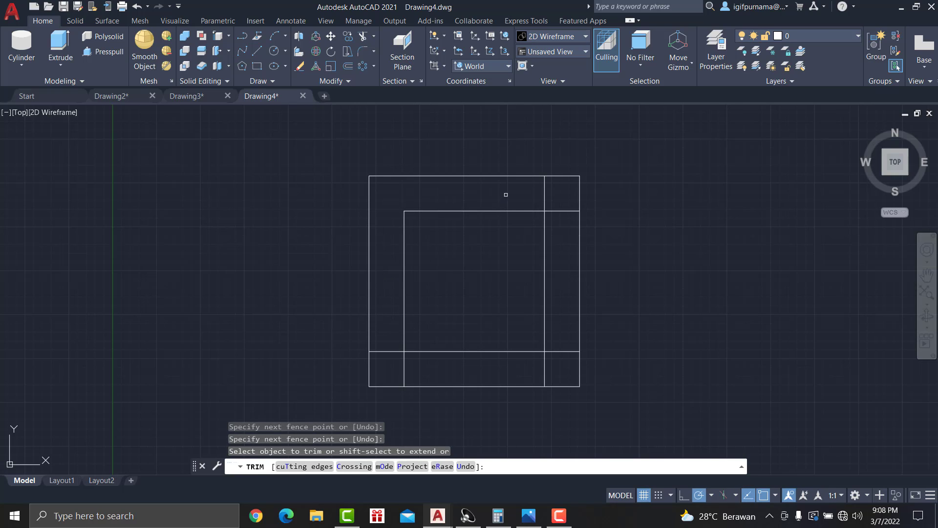
mouse_move(505, 195)
left_mouse_down()
mouse_move(558, 195)
mouse_move(549, 329)
mouse_move(558, 363)
left_mouse_up()
mouse_move(553, 373)
left_mouse_down()
mouse_move(513, 384)
mouse_move(464, 377)
left_mouse_up()
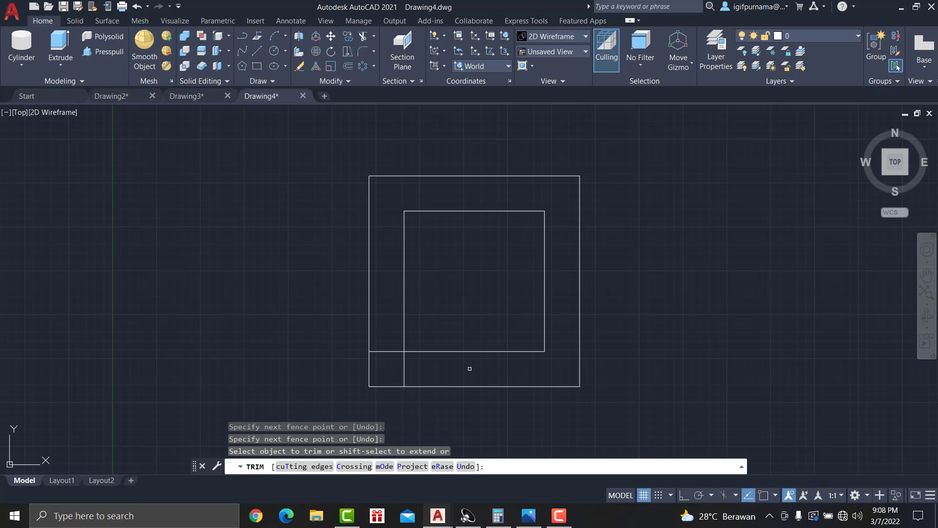
right_click(646, 313)
left_click(662, 319)
- Trim the two remaining overhanging ends at the lower-left corner to leave a clean inner square
key("space")
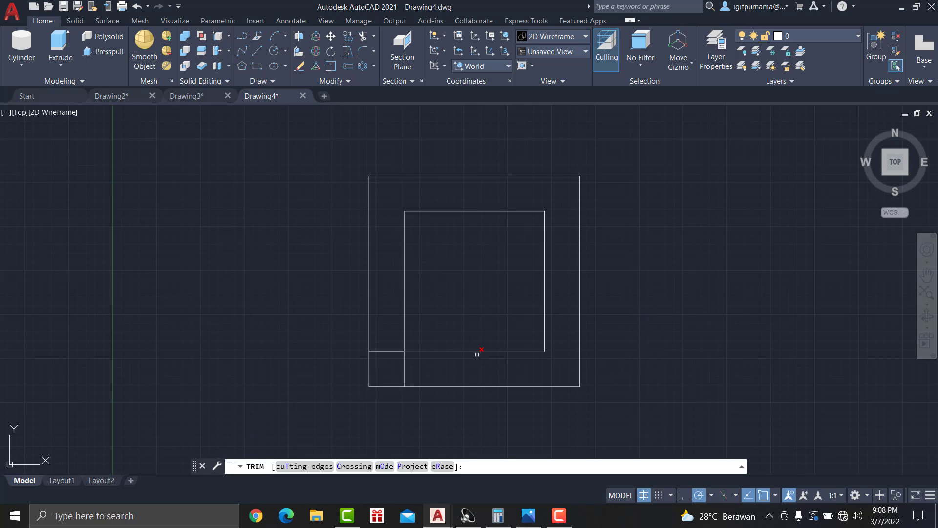
mouse_move(419, 379)
left_mouse_down()
mouse_move(393, 347)
mouse_move(387, 312)
left_mouse_up()
right_click(388, 307)
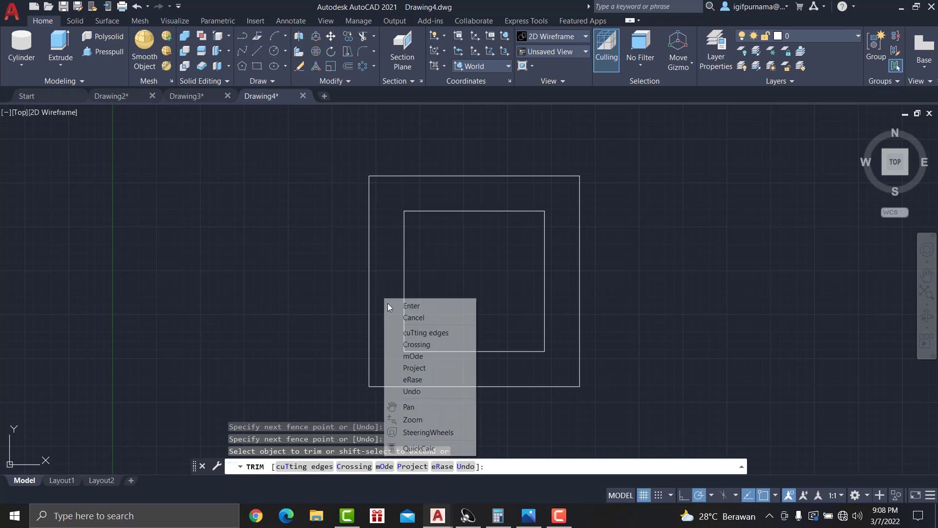
left_click(412, 306)
- Examine the open corner of the front face and its dimensions in the reference image
middle_click_drag(468, 275, 381, 273)
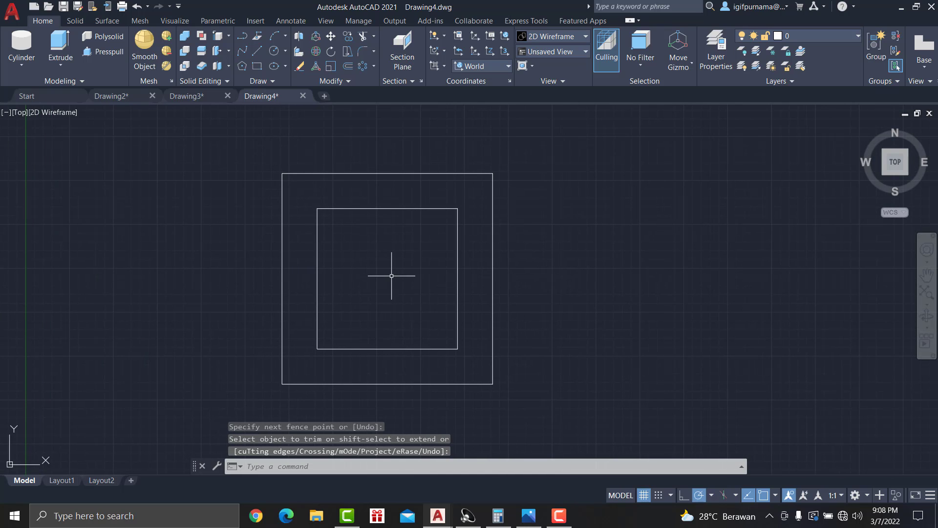
left_click(528, 516)
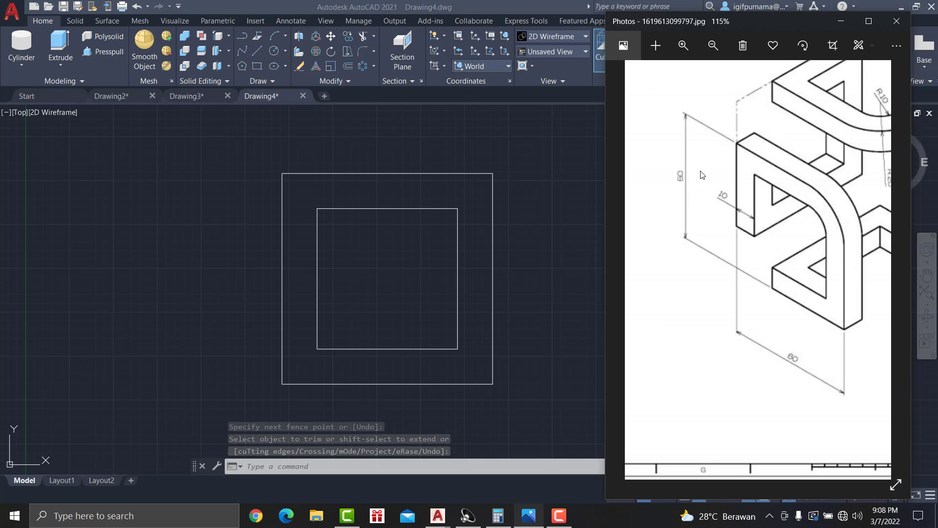
scroll(733, 241, "up", 3)
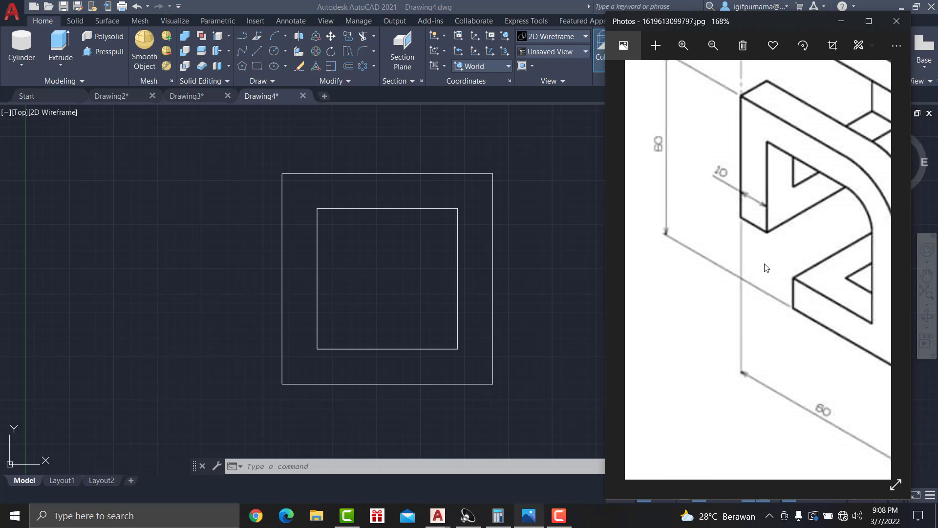
scroll(765, 268, "up", 1)
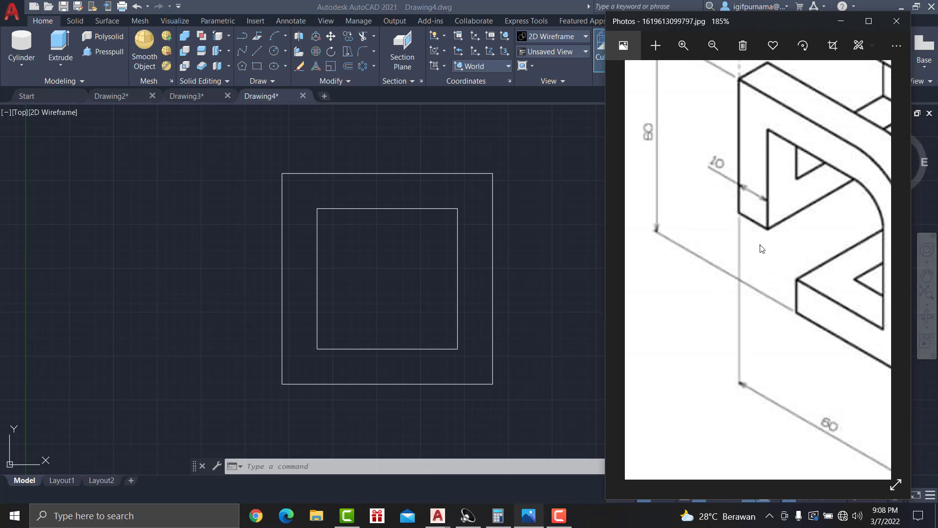
scroll(760, 271, "down", 1)
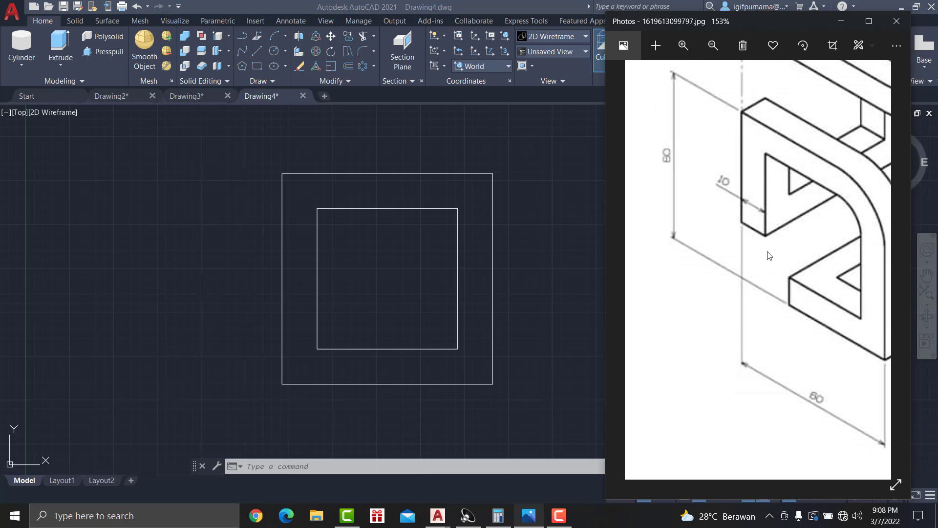
scroll(753, 269, "down", 3)
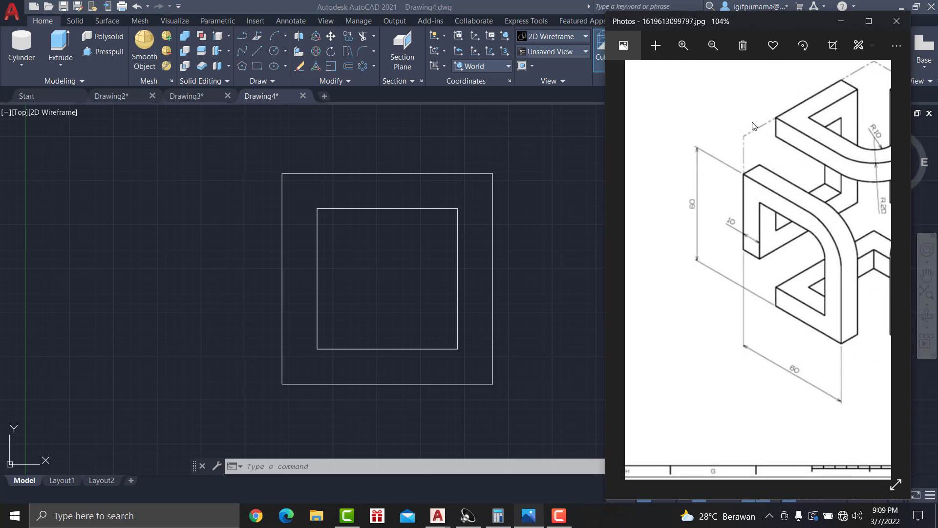
scroll(708, 205, "up", 2)
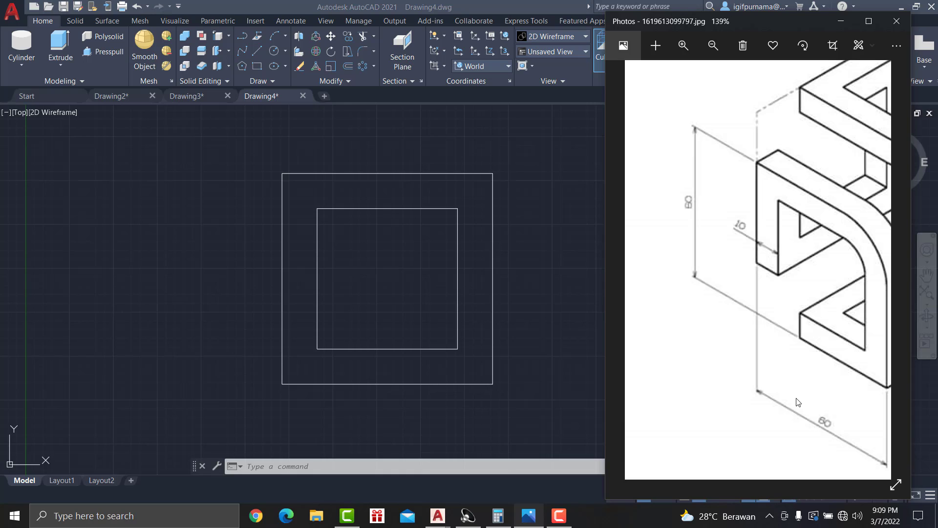
- Return to AutoCAD and draw lines from the inner square's lower-left corner straight to the outer left and bottom edges
left_click(261, 48)
left_click(258, 50)
left_click(317, 349)
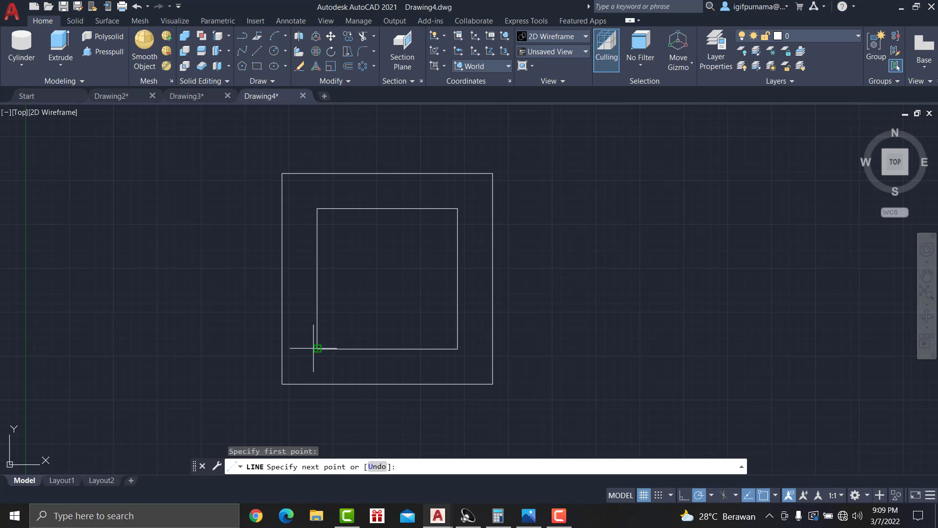
left_click(282, 353)
right_click(283, 355)
left_click(298, 356)
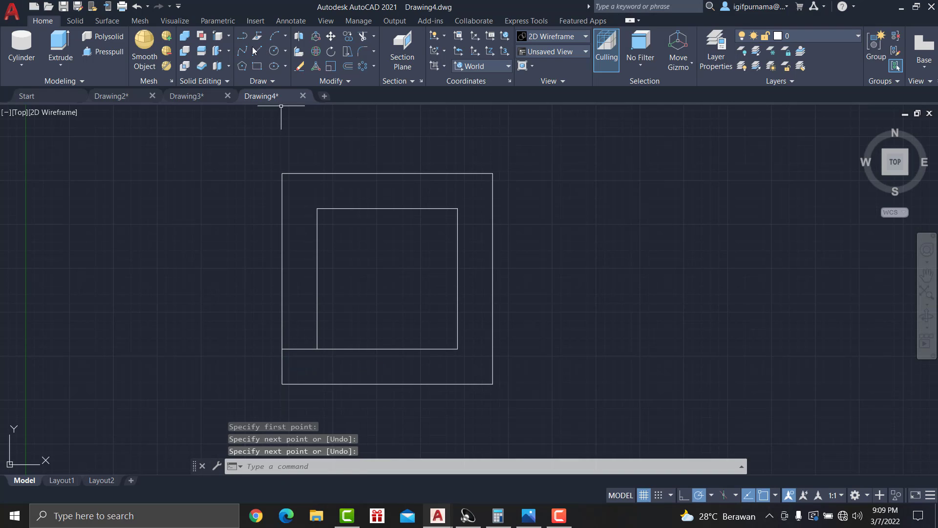
left_click(257, 50)
left_click(318, 384)
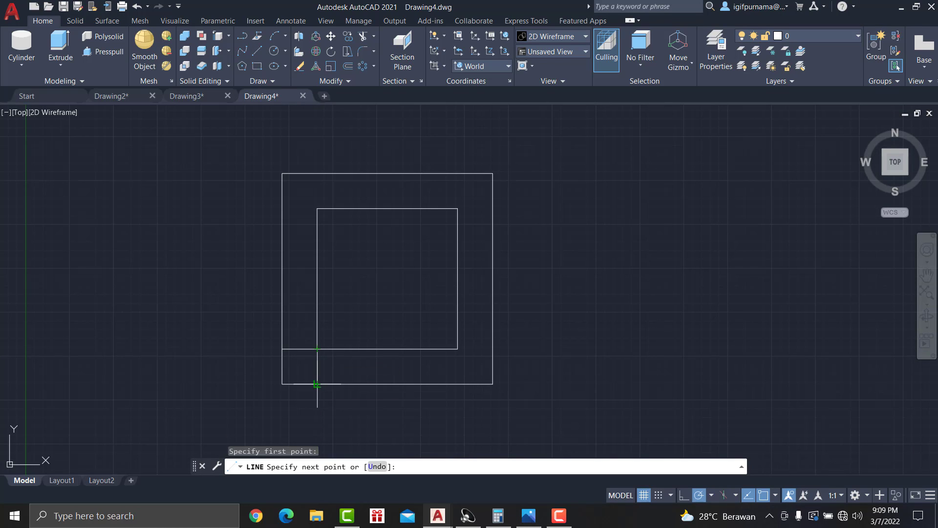
right_click(317, 384)
left_click(351, 268)
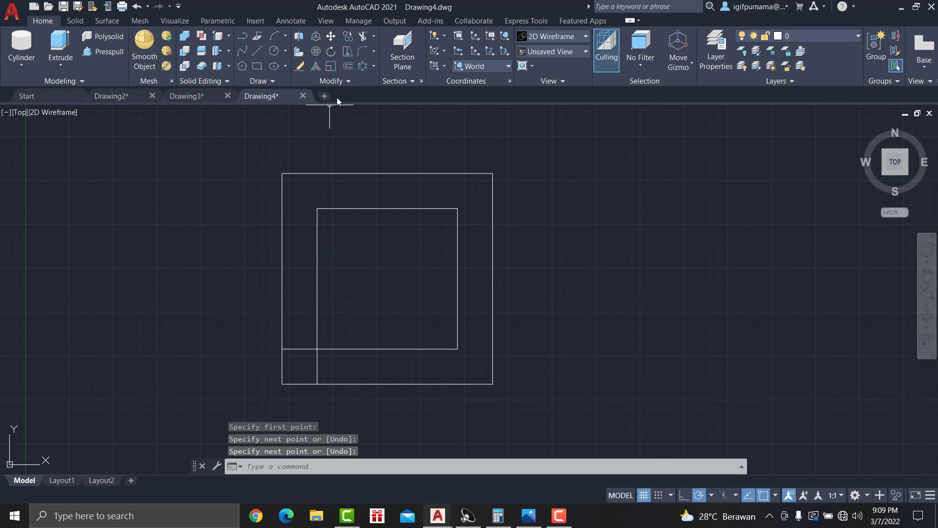
- Move the short horizontal line at the lower-left corner up by 10
left_click(331, 36)
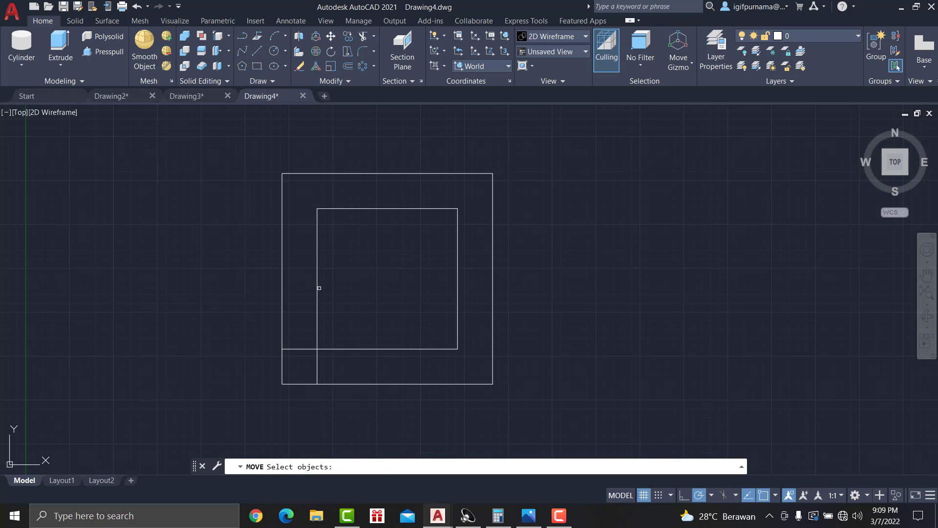
left_click(304, 359)
left_click(300, 335)
key("Return")
left_click(317, 349)
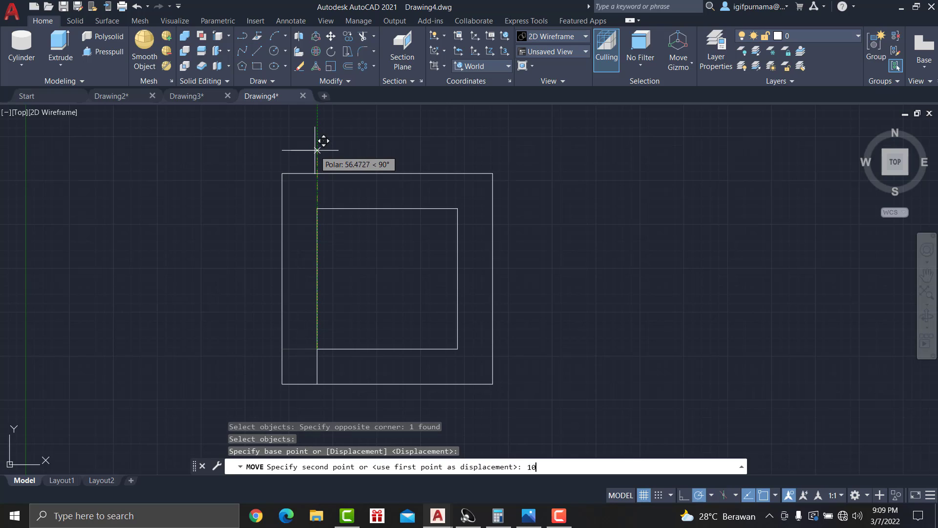
type("10")
key("Return")
- Move the short vertical line at the lower-left corner to the right by 10
key("Return")
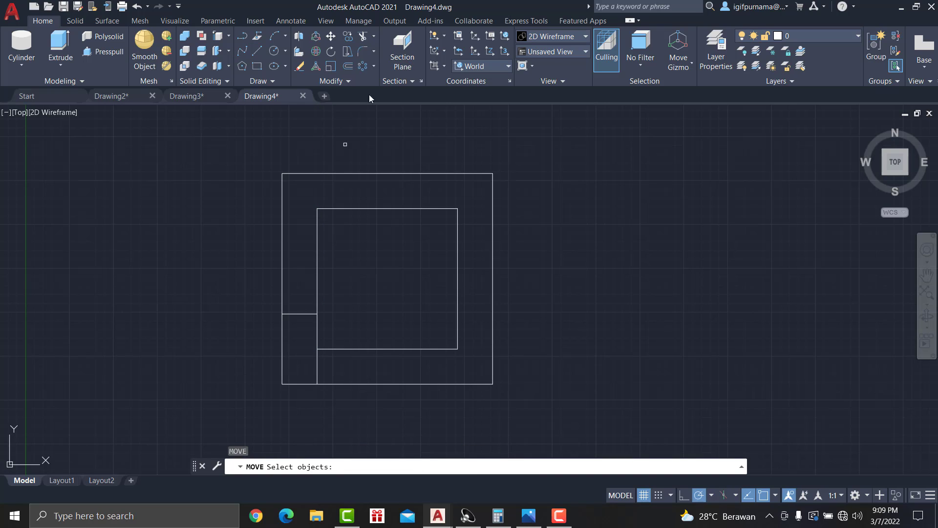
left_click(331, 35)
left_click(336, 367)
left_click(313, 362)
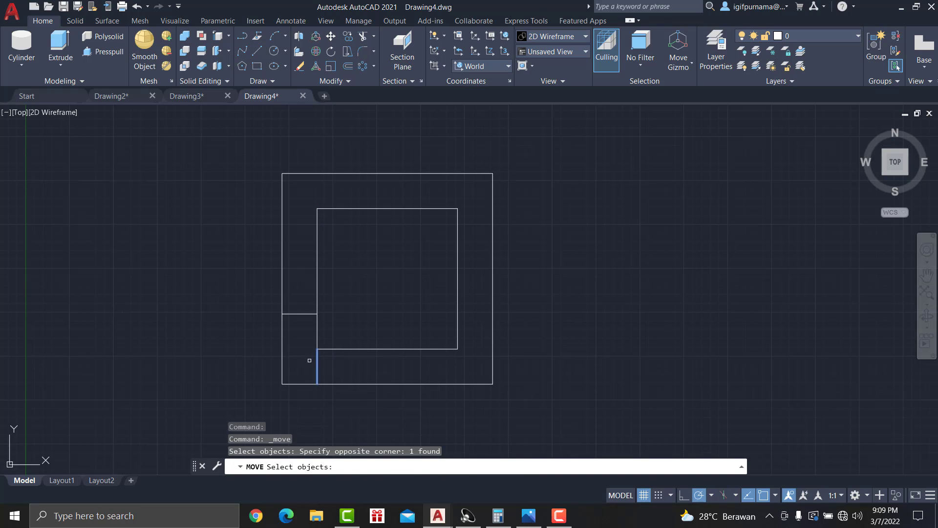
key("Return")
left_click(317, 384)
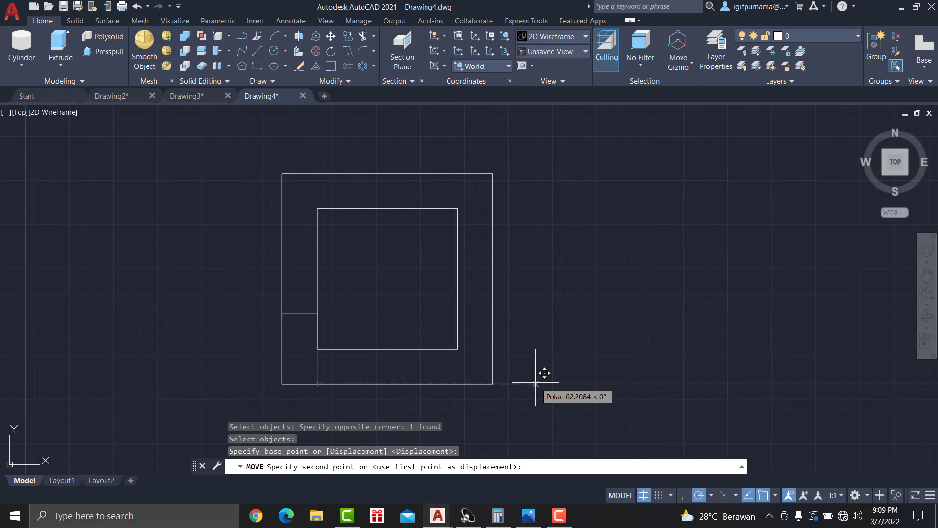
key("Return")
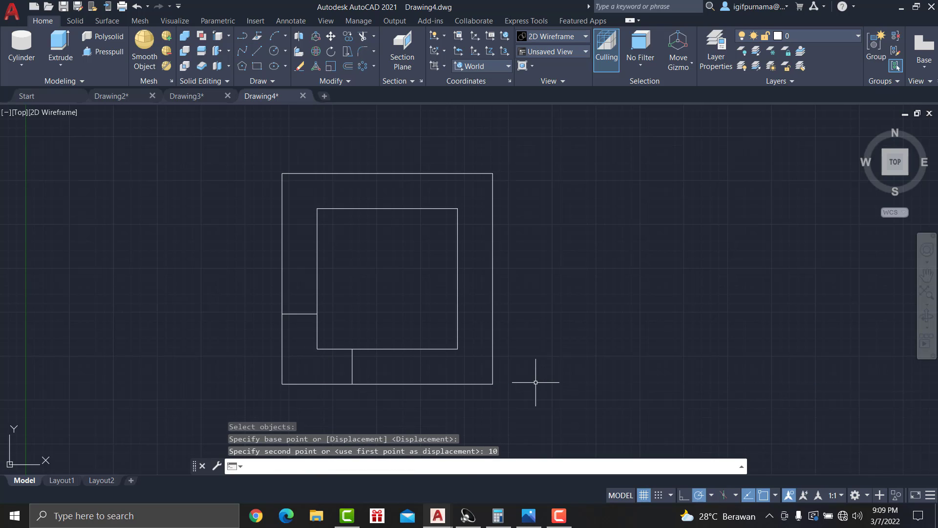
- Trim the outer and inner edges between the two short lines to open the profile's lower-left corner
left_click(364, 36)
left_click(323, 414)
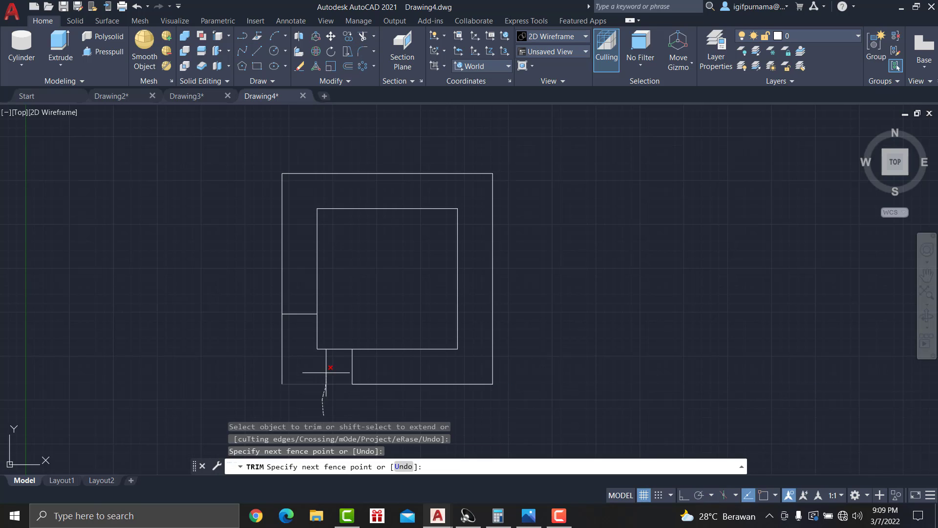
mouse_move(326, 373)
left_mouse_down()
mouse_move(291, 340)
mouse_move(270, 357)
left_mouse_up()
right_click(386, 291)
left_click(394, 296)
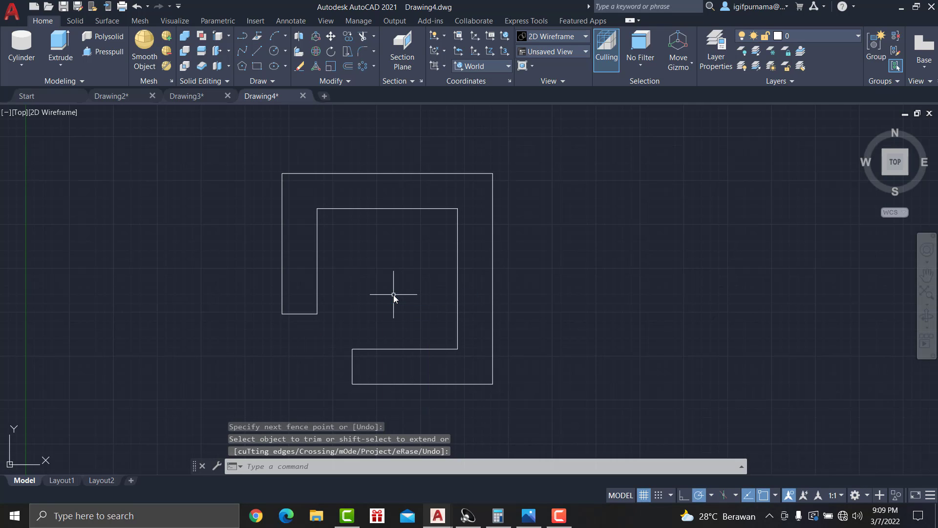
- Check the bar layout in the Photos reference drawing and return to AutoCAD to set the SW Isometric view
left_click(529, 515)
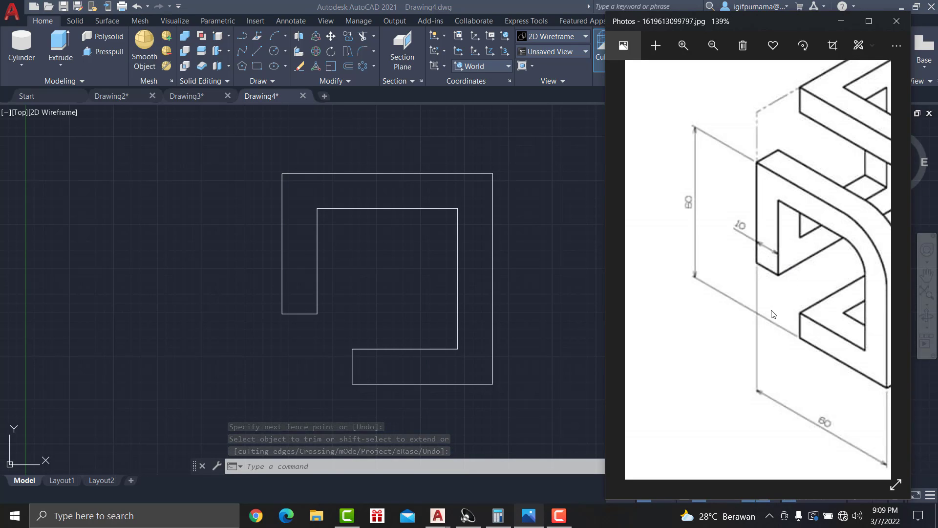
scroll(770, 310, "down", 3)
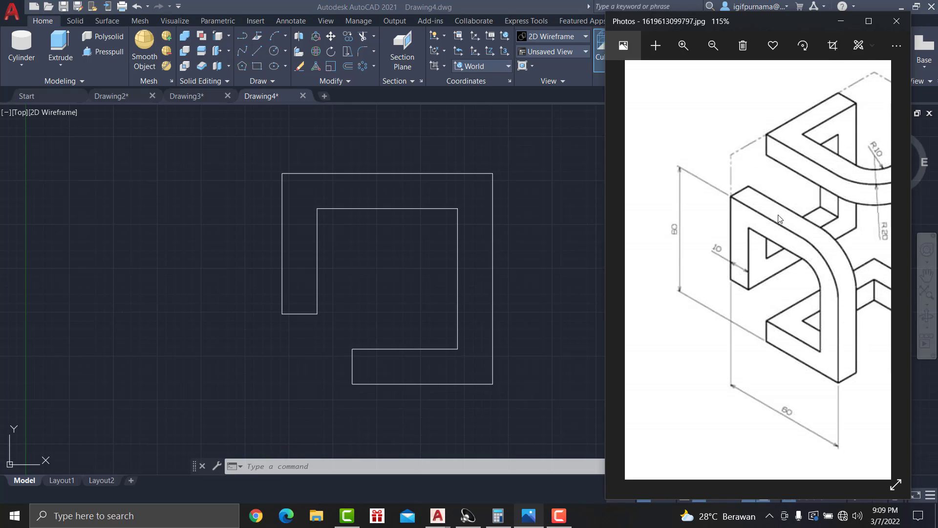
left_click_drag(823, 208, 770, 226)
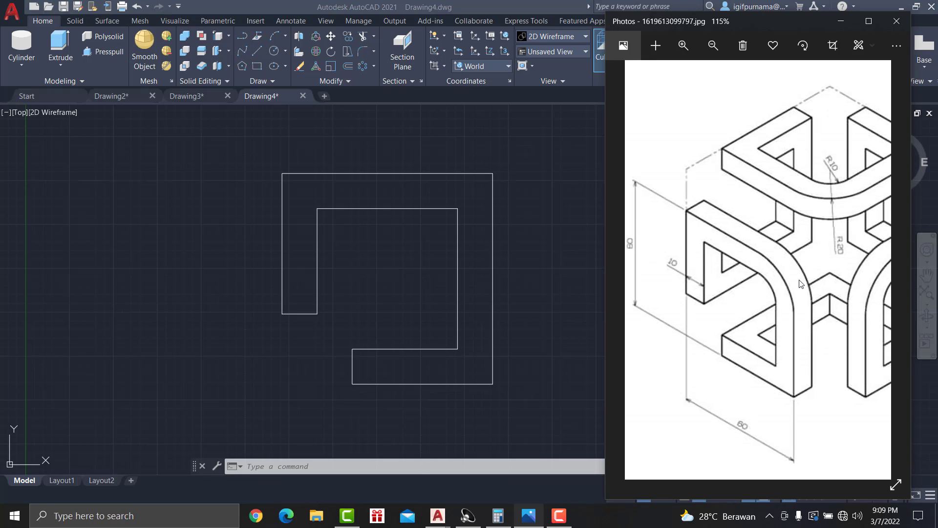
scroll(790, 266, "down", 3)
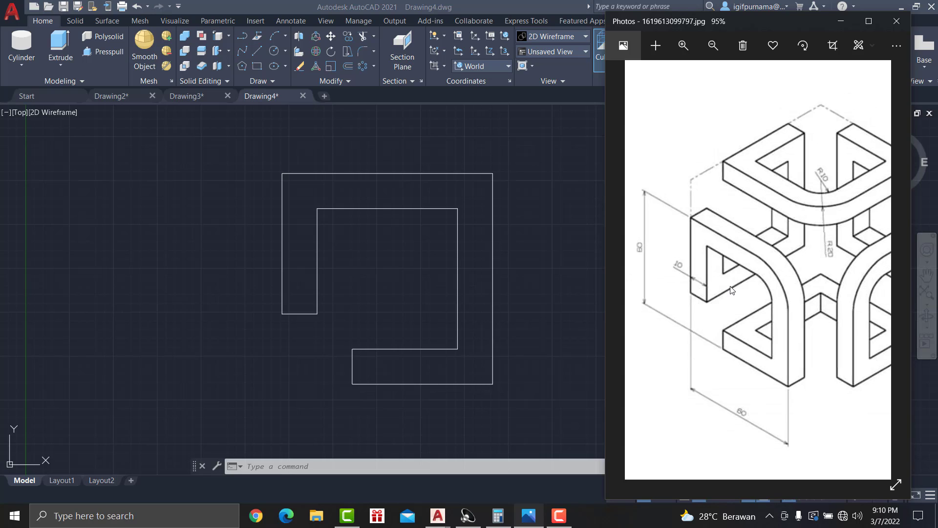
left_click(575, 215)
left_click(541, 52)
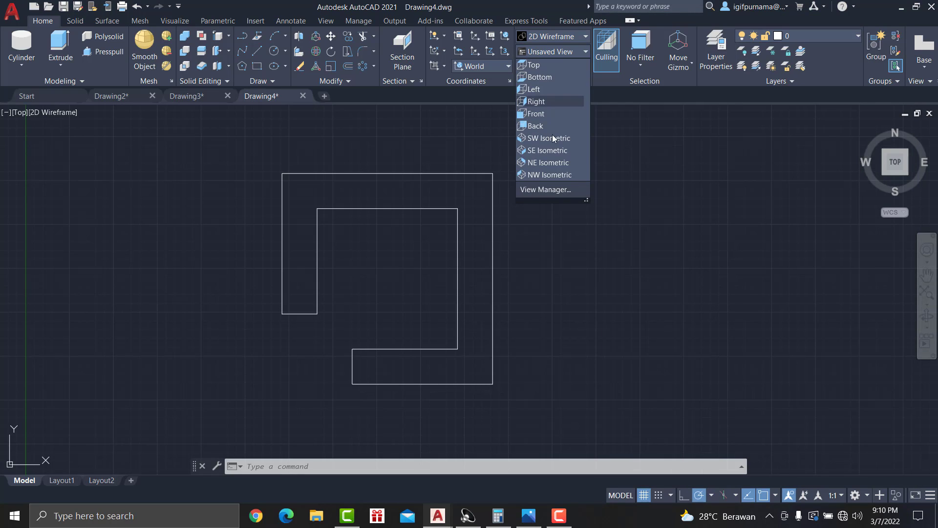
left_click(550, 142)
scroll(445, 250, "down", 4)
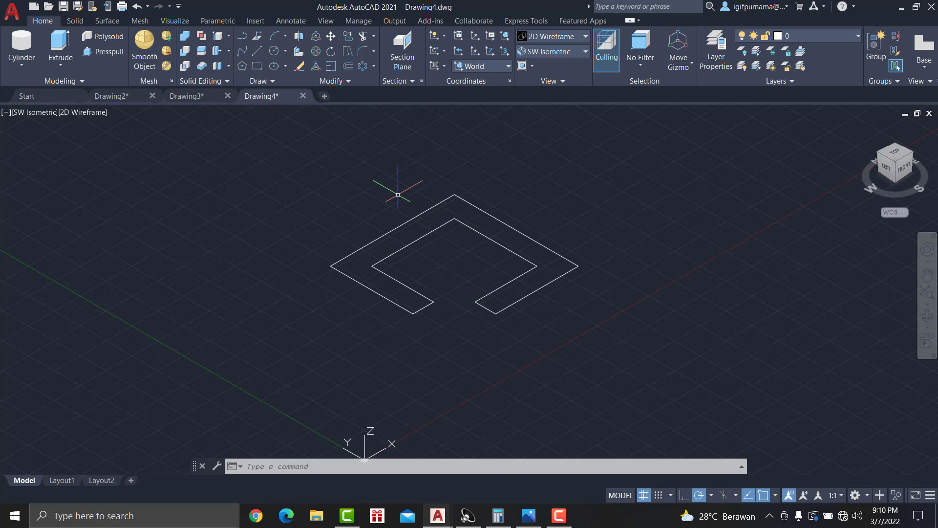
- Presspull the open face profile upward by 10, checking the bar thickness in the Photos reference drawing
left_click(102, 52)
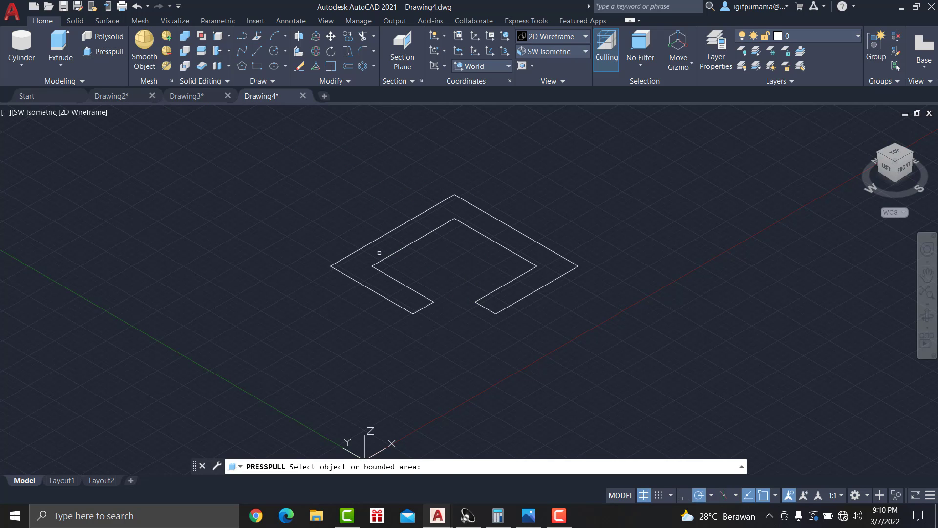
left_click(381, 252)
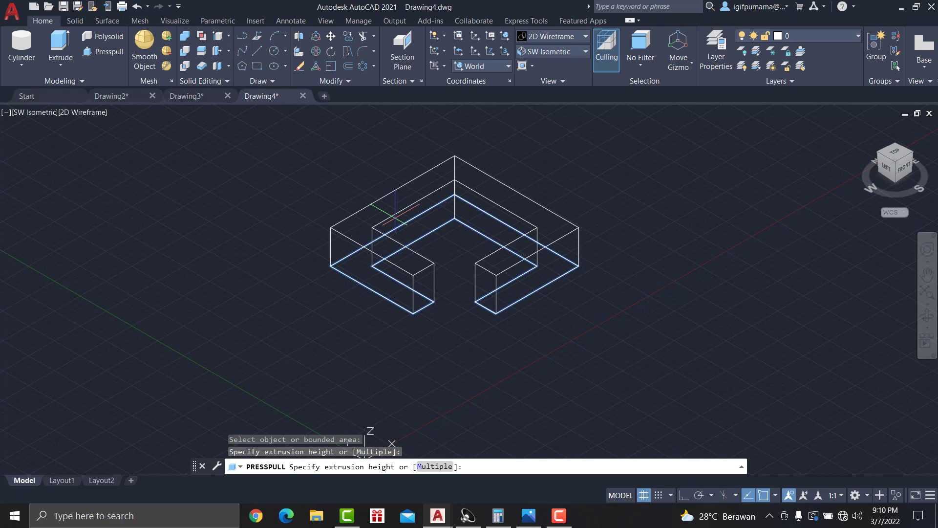
left_click(529, 516)
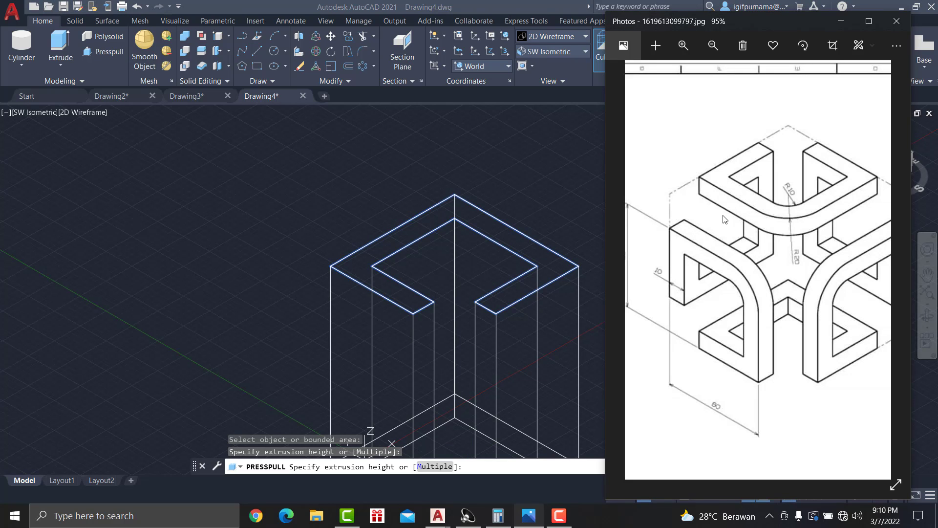
scroll(724, 219, "up", 3)
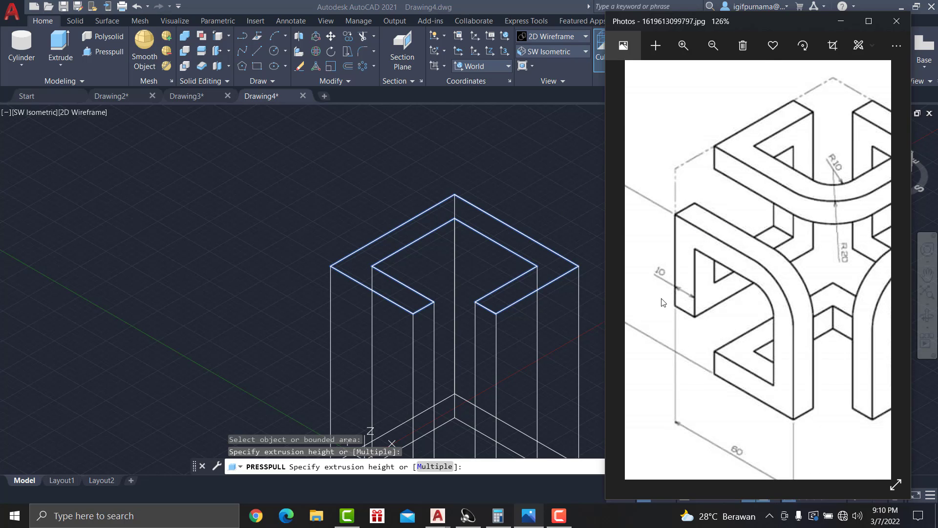
left_click(536, 225)
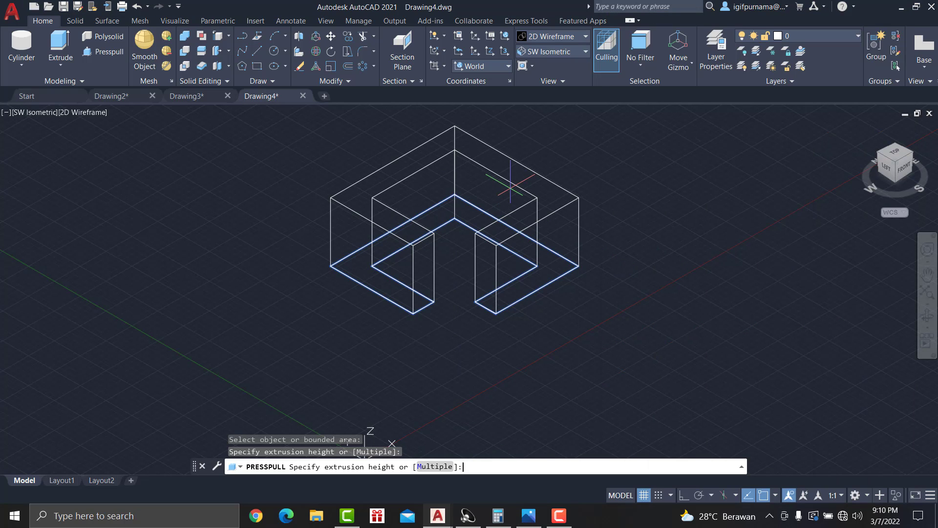
key("Return")
key("Return")
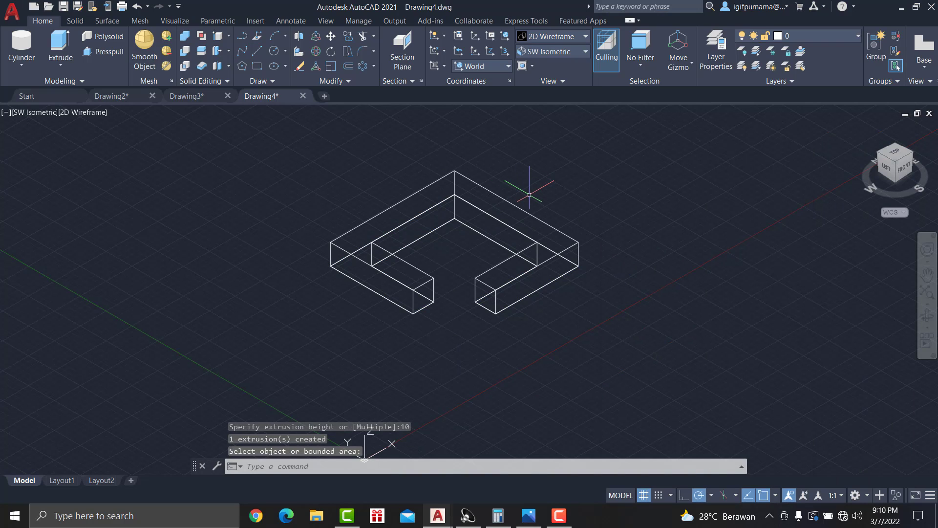
- Change the visual style of the model to Realistic
left_click(555, 40)
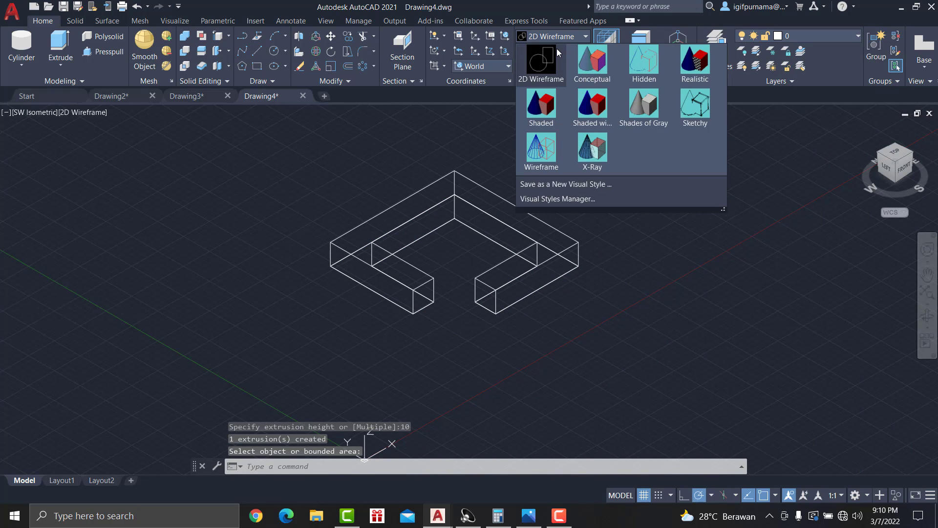
left_click(673, 76)
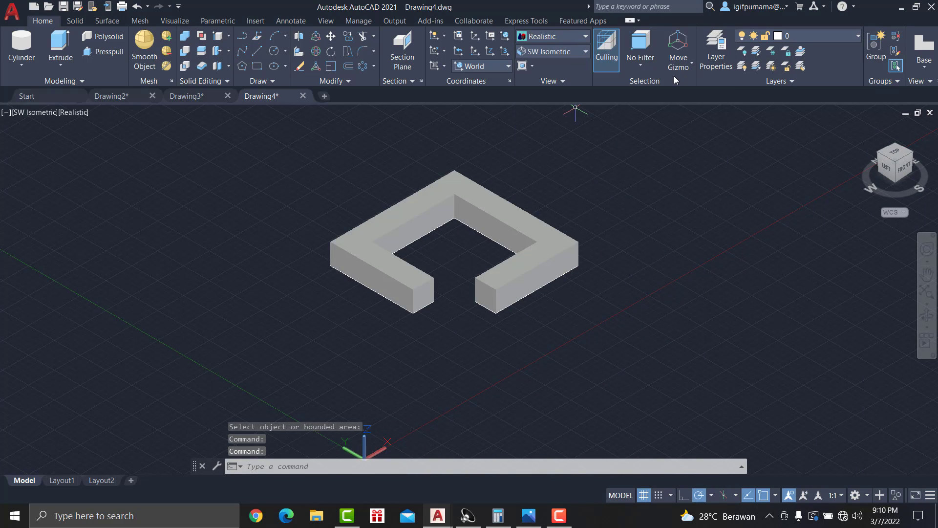
middle_click_drag(601, 168, 455, 236)
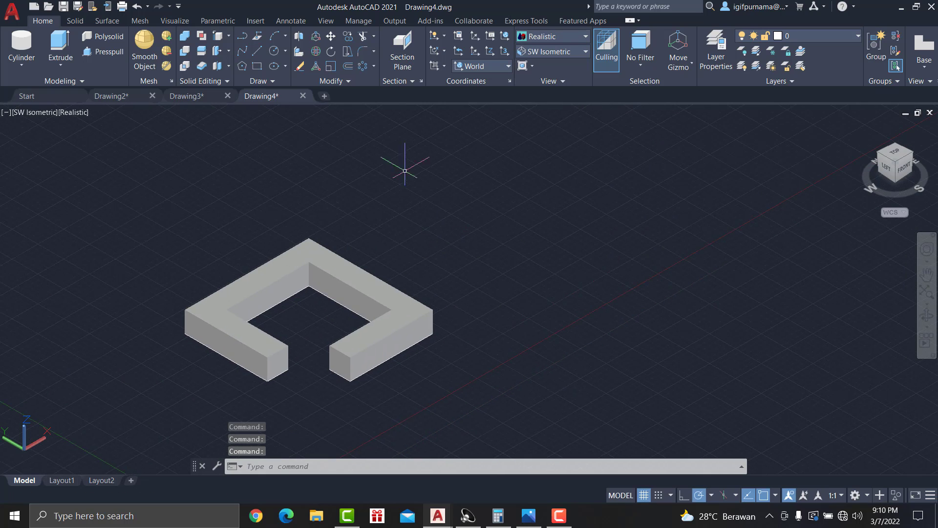
- Move the extruded frame about 103 along the X axis, clear of its original profile lines
left_click(331, 35)
left_click(323, 274)
key("Return")
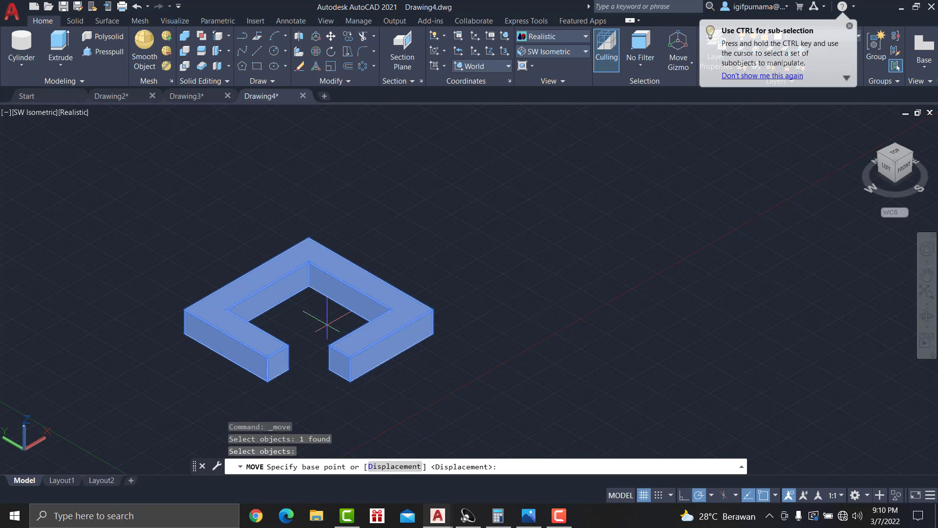
left_click(268, 381)
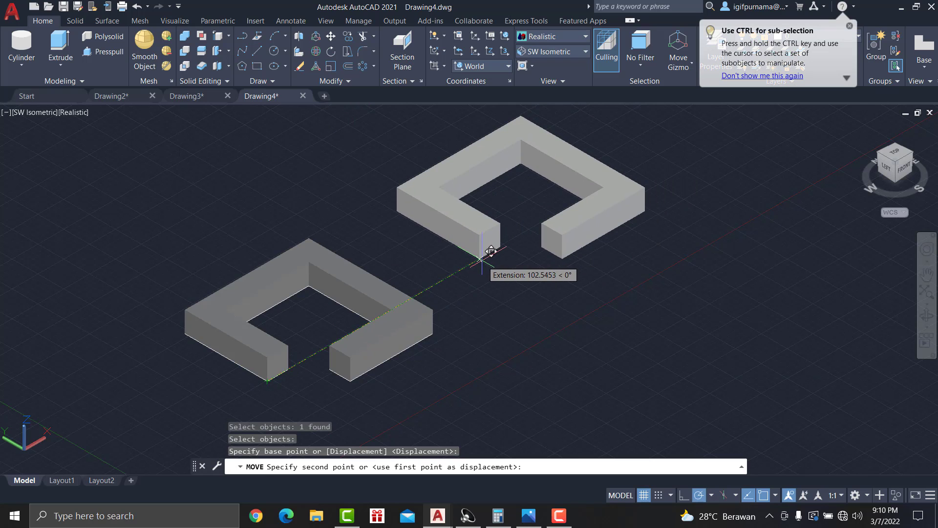
left_click(480, 258)
- Erase the leftover 2D profile lines and turn off the grid display
left_click(300, 66)
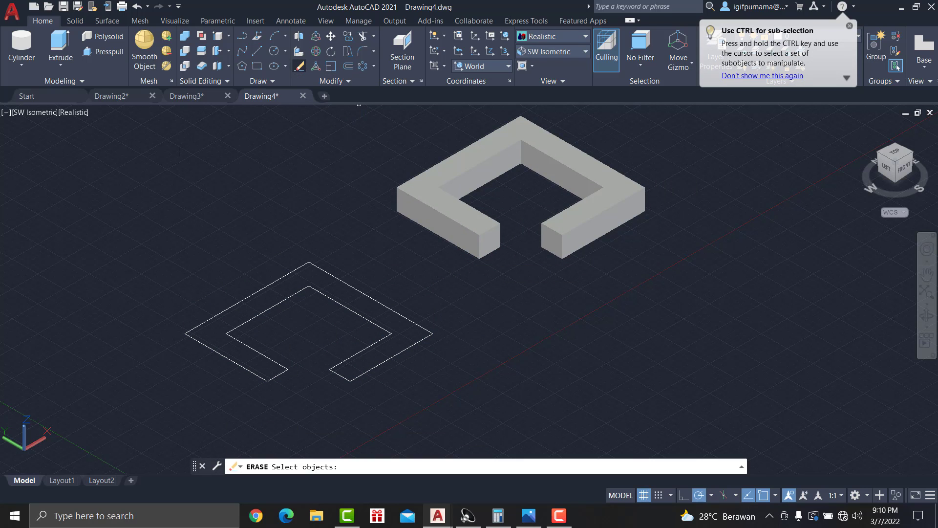
left_click(389, 416)
left_click(224, 268)
key("Return")
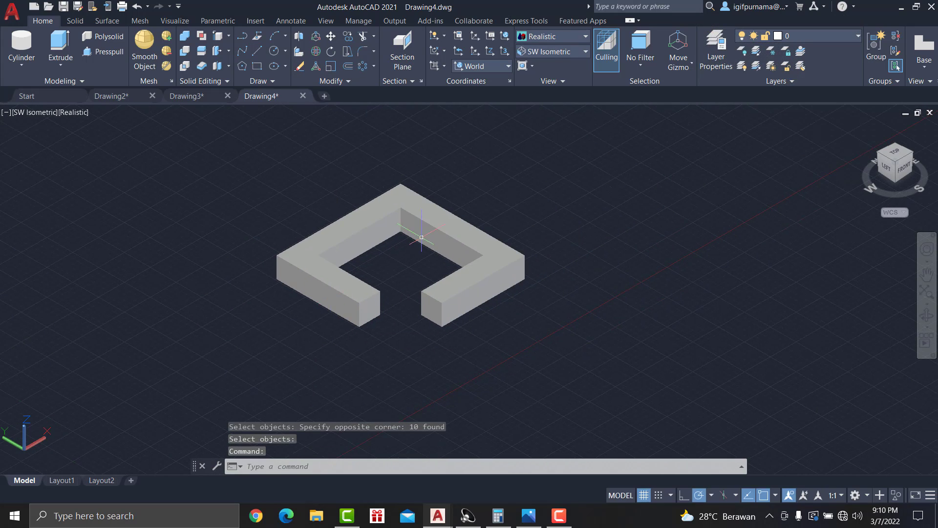
scroll(421, 237, "up", 2)
left_click(643, 496)
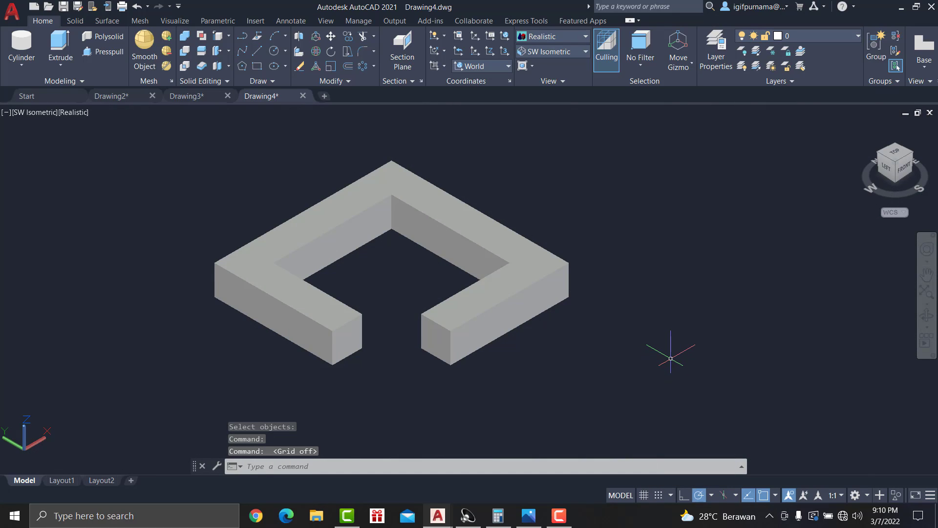
- Check the frame arrangement in the Photos reference drawing and copy the solid frame to a free spot beside the original in AutoCAD
left_click(529, 516)
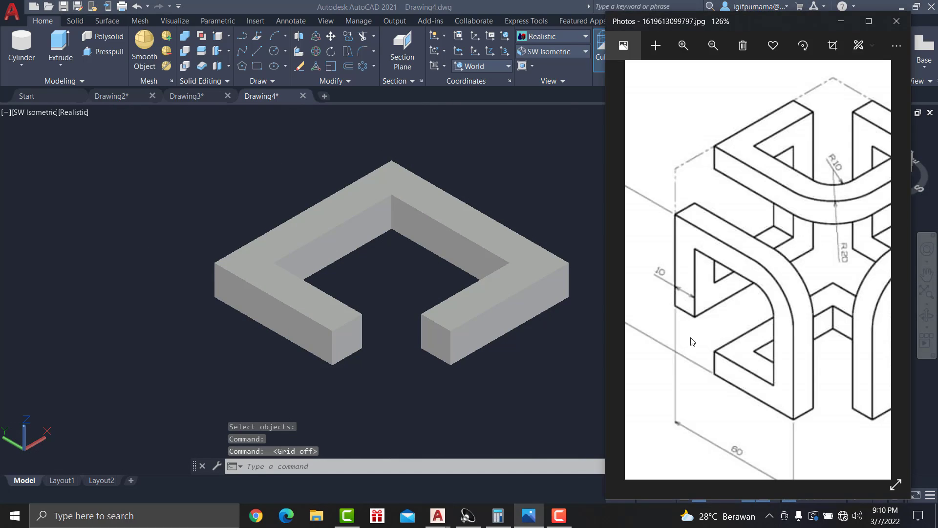
scroll(730, 323, "down", 2)
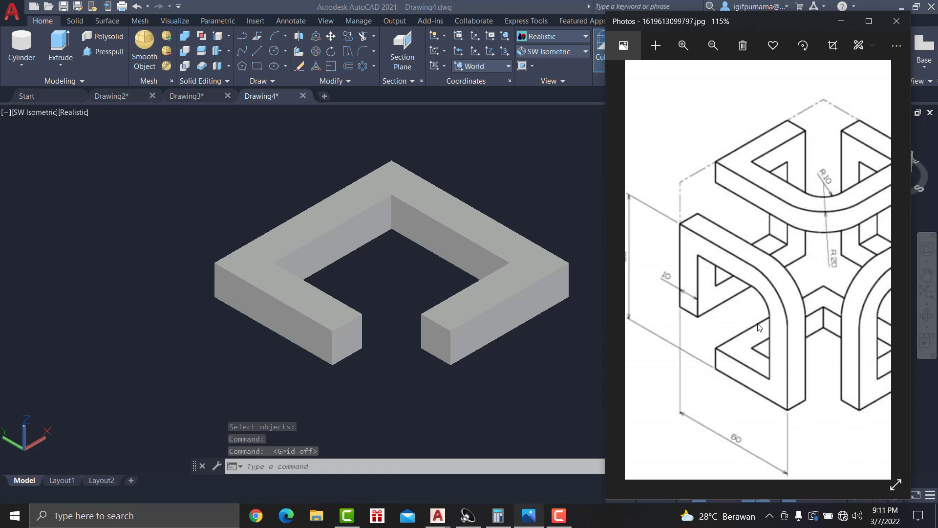
left_click(448, 345)
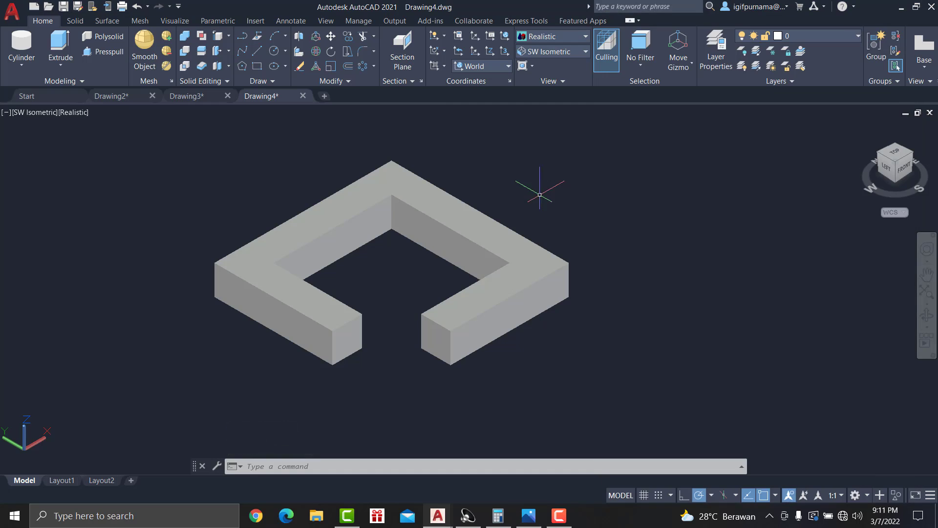
left_click(347, 37)
left_click(473, 266)
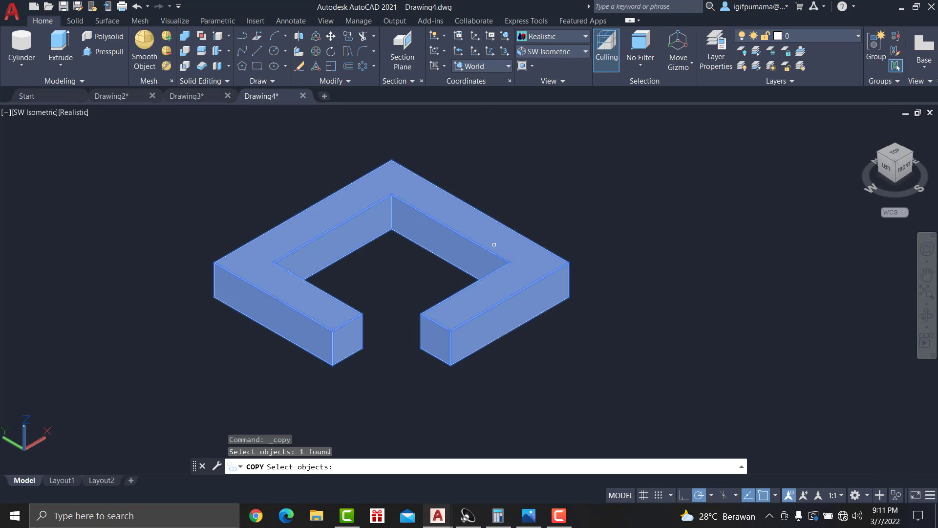
middle_click_drag(473, 266, 531, 240)
key("Return")
left_click(507, 336)
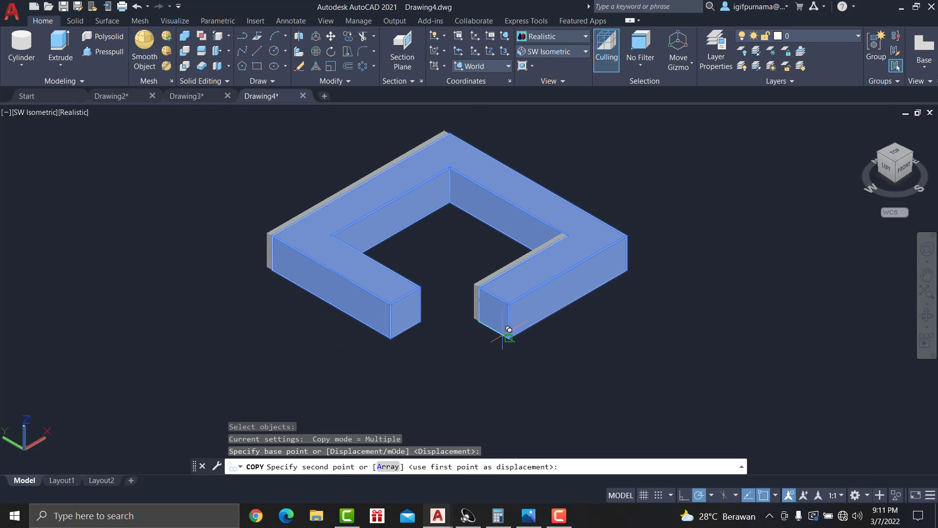
middle_click_drag(223, 361, 330, 317)
scroll(330, 317, "up", 2)
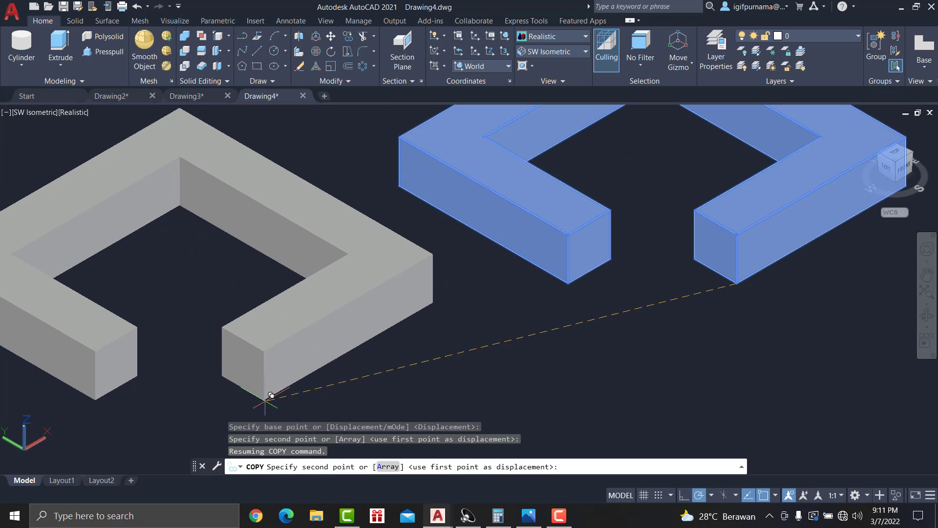
left_click(291, 410)
right_click(292, 409)
left_click(317, 268)
scroll(484, 310, "down", 5)
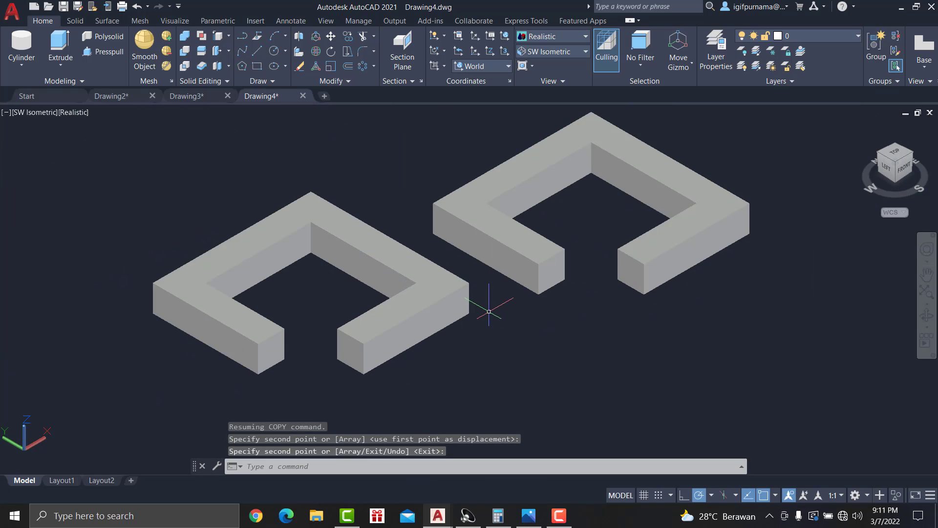
- Consult the Photos reference drawing and 3D Rotate the copied frame a quarter turn about X and a quarter turn about Z in AutoCAD
left_click(529, 515)
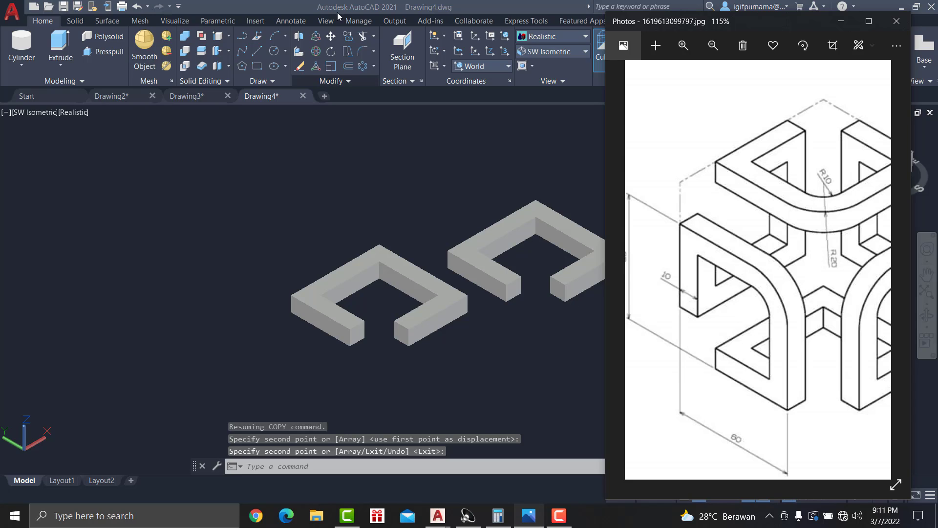
left_click(313, 52)
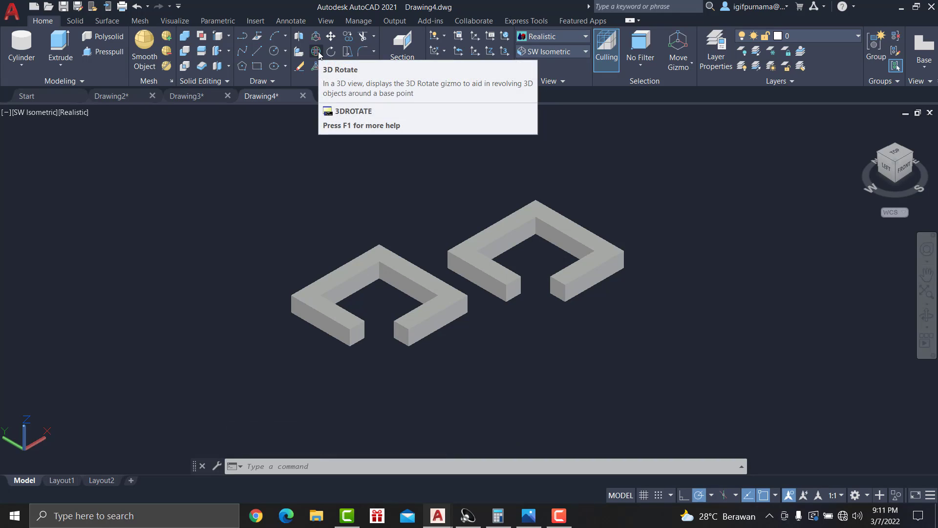
left_click(316, 52)
left_click(401, 281)
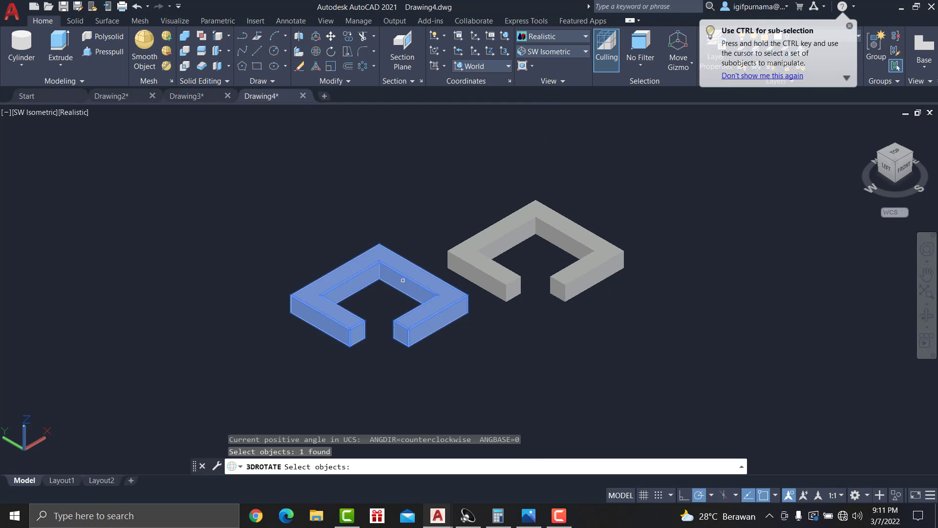
key("Return")
left_click(379, 303)
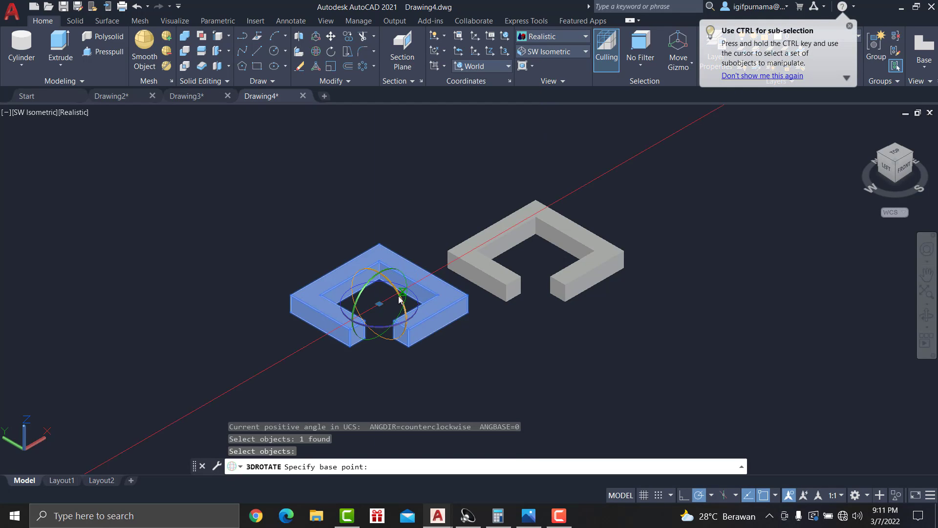
left_click(379, 213)
left_click(414, 315)
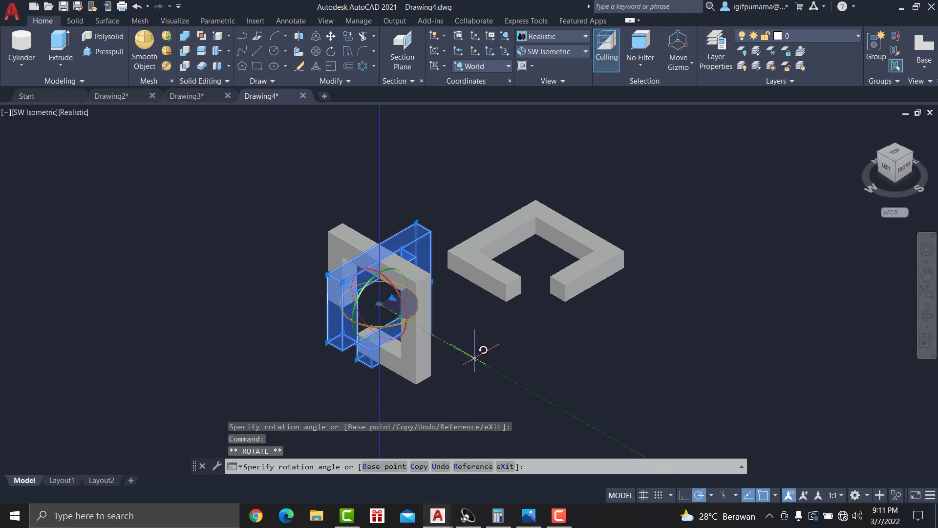
left_click(474, 358)
- Move the rotated upright frame by its lowest front corner onto the matching end corner of the flat base frame
left_click(331, 37)
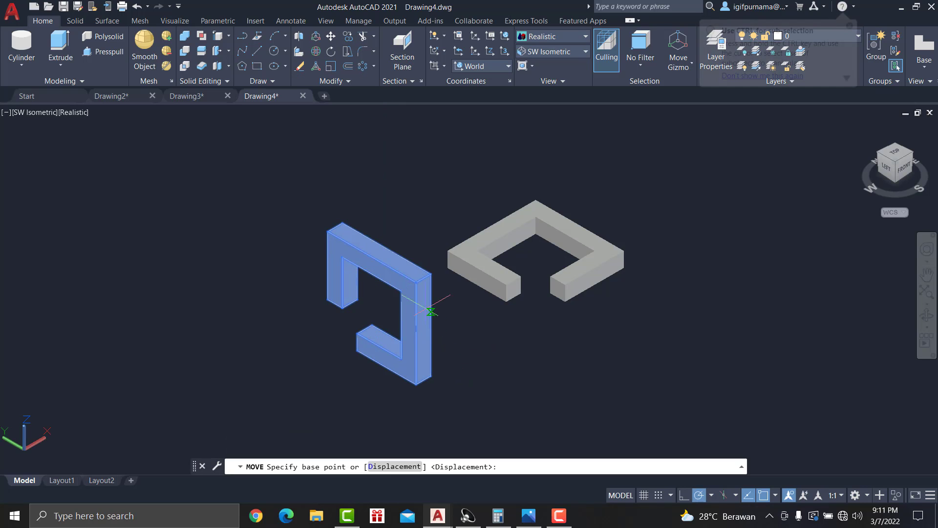
left_click(416, 384)
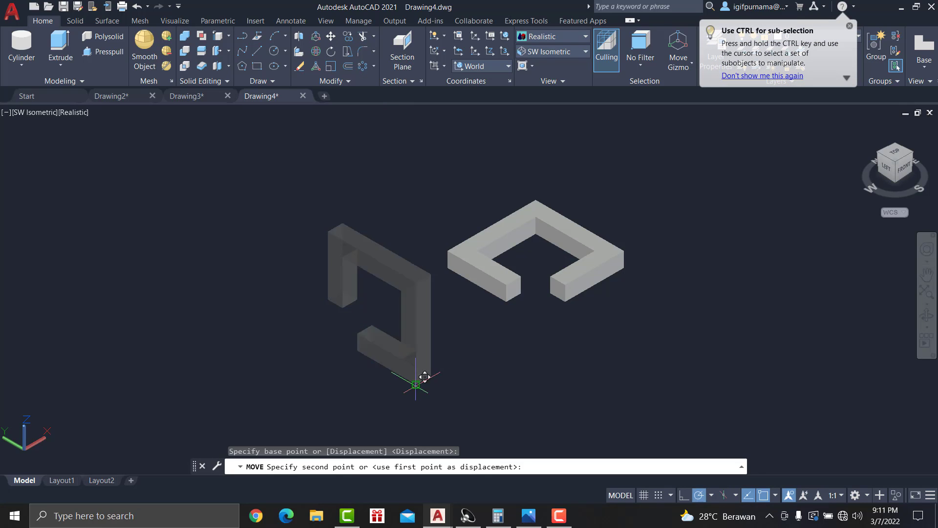
scroll(509, 324, "up", 5)
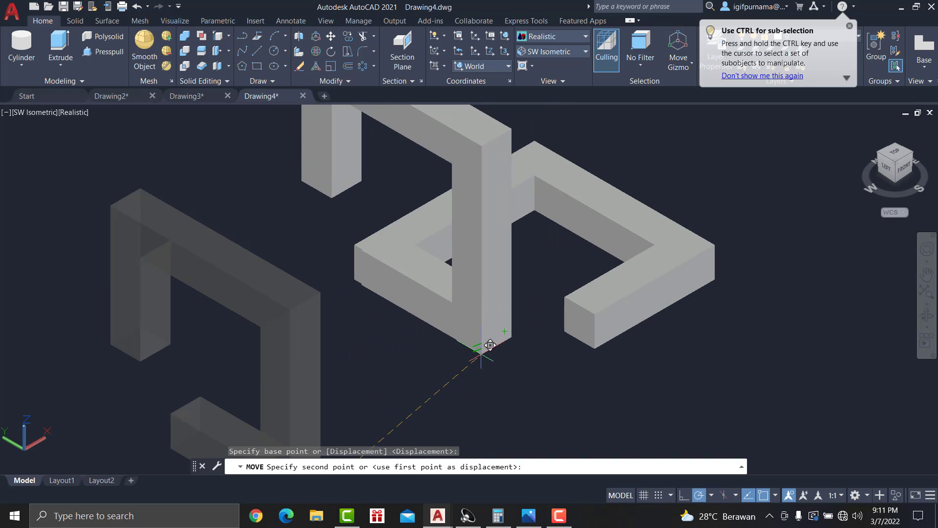
left_click(479, 342)
scroll(323, 291, "up", 5)
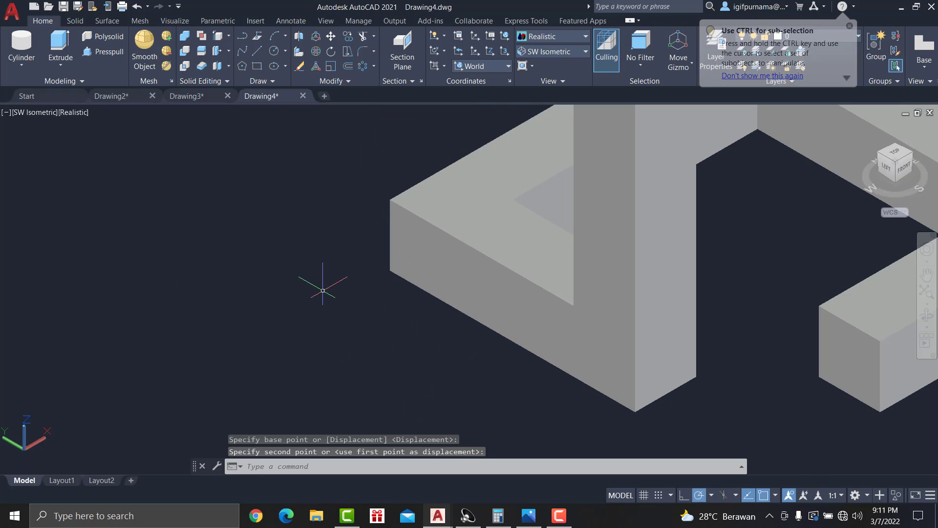
scroll(322, 290, "down", 5)
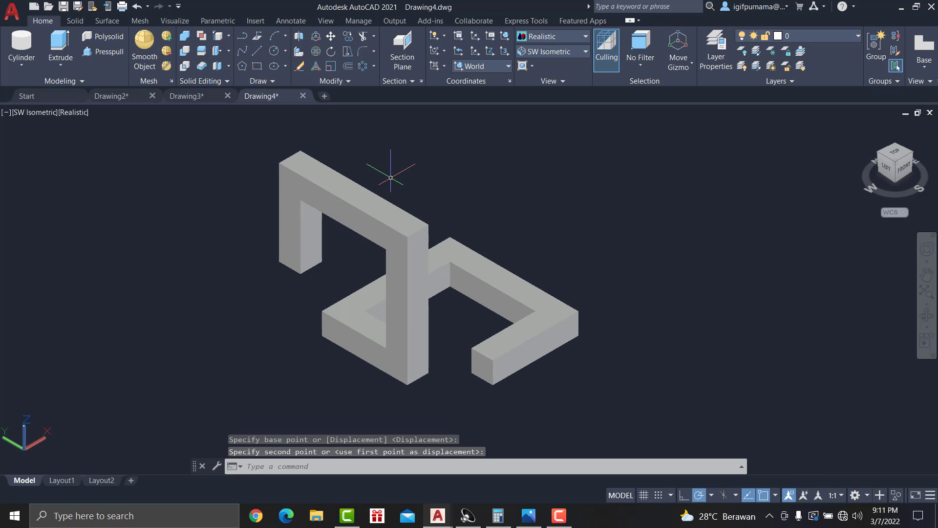
- Study the Photos reference drawing and copy the upright frame to a free spot beside the assembly in AutoCAD
left_click(529, 516)
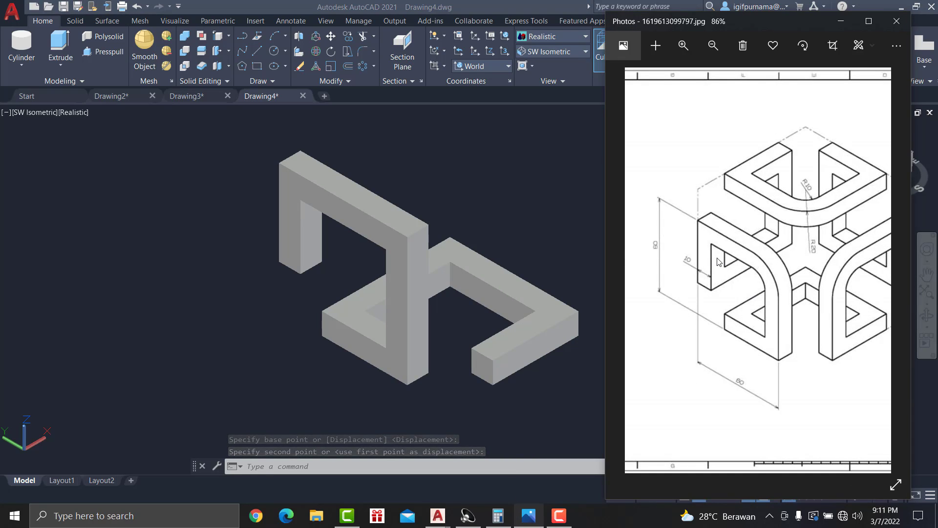
scroll(755, 245, "right", 2)
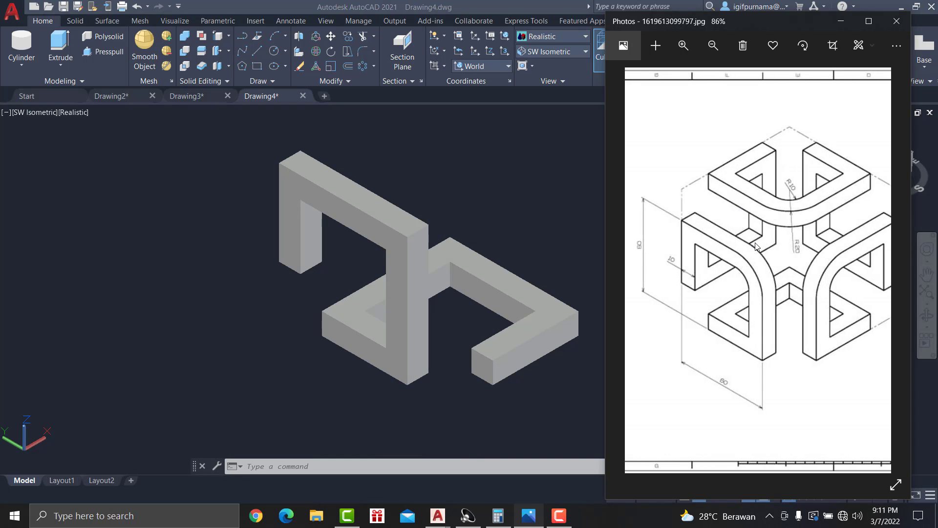
scroll(758, 250, "right", 4)
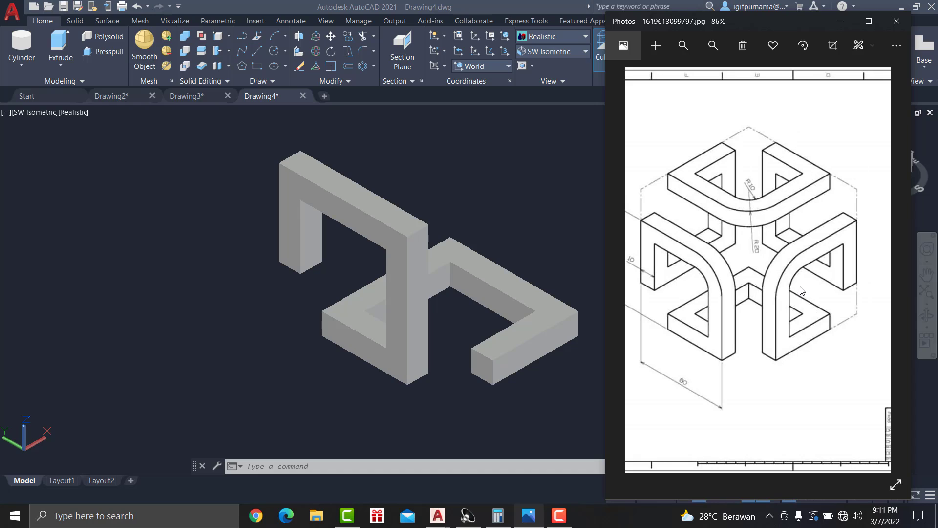
left_click(350, 41)
left_click(347, 37)
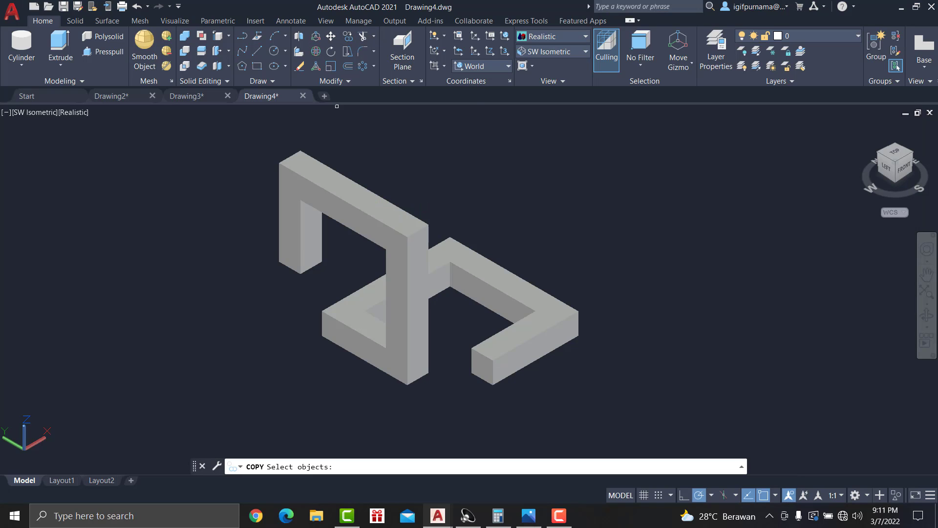
left_click(361, 289)
key("Return")
left_click(321, 337)
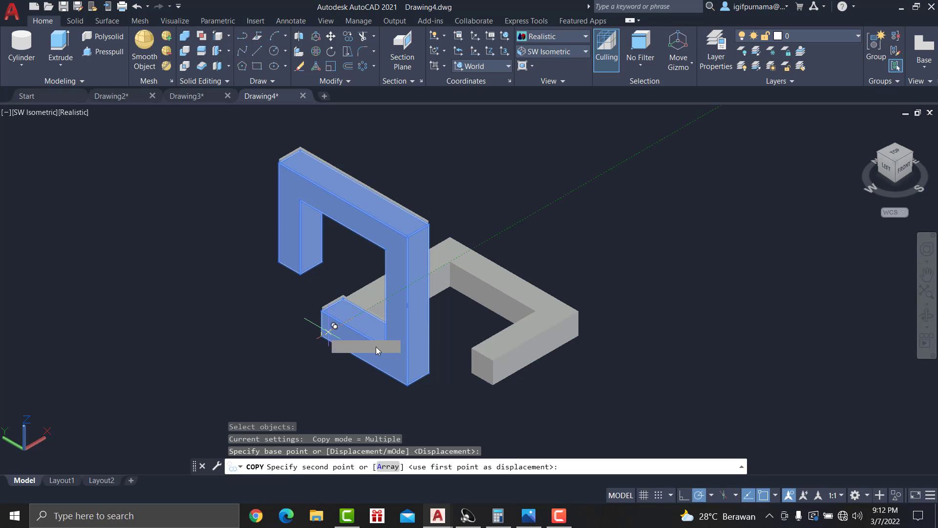
middle_click_drag(613, 295, 509, 307)
left_click(568, 312)
right_click(567, 317)
left_click(576, 325)
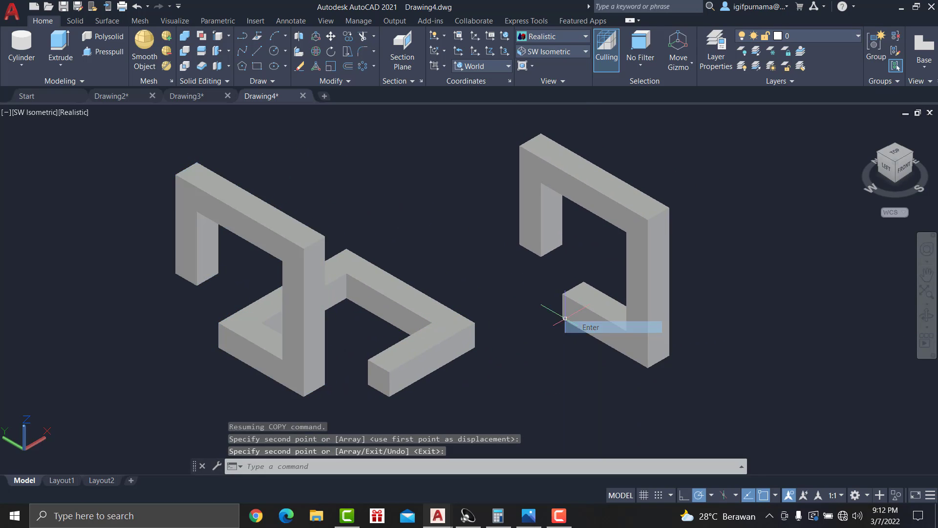
- 3D Rotate the new upright copy a quarter turn about the Z axis so that it parallels the X axis
left_click(316, 52)
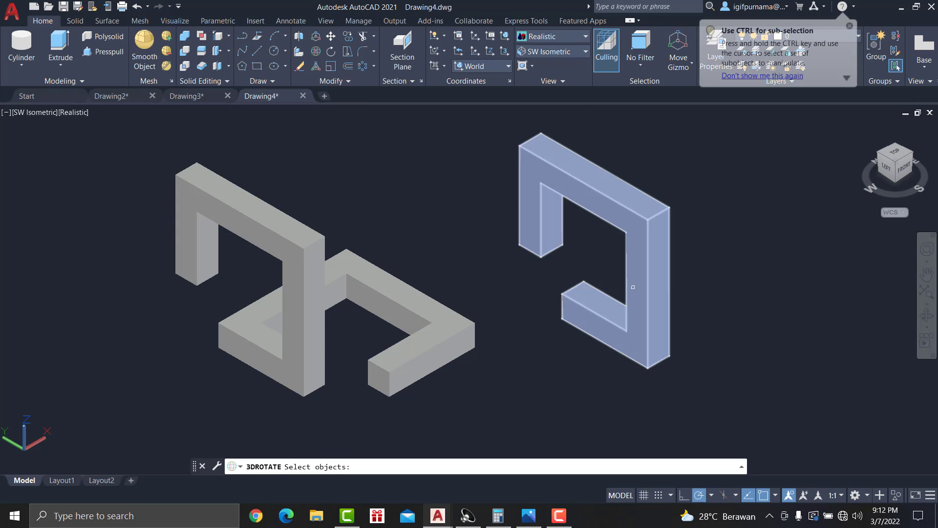
left_click(542, 206)
key("Return")
left_click(594, 251)
left_click(616, 269)
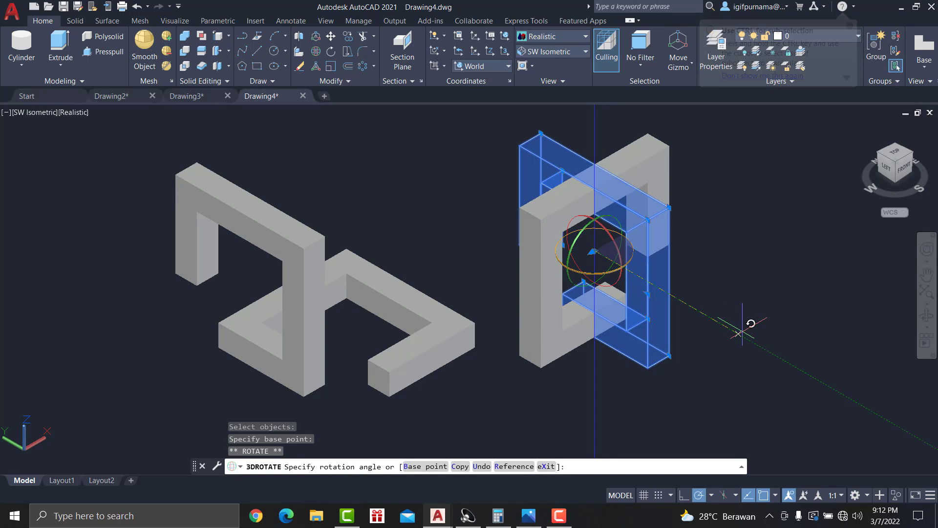
key("Escape")
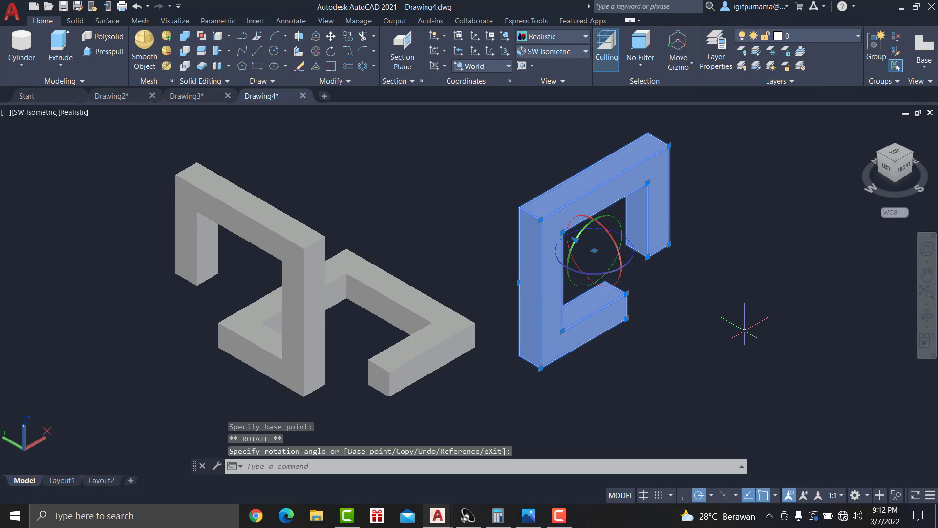
key("Escape")
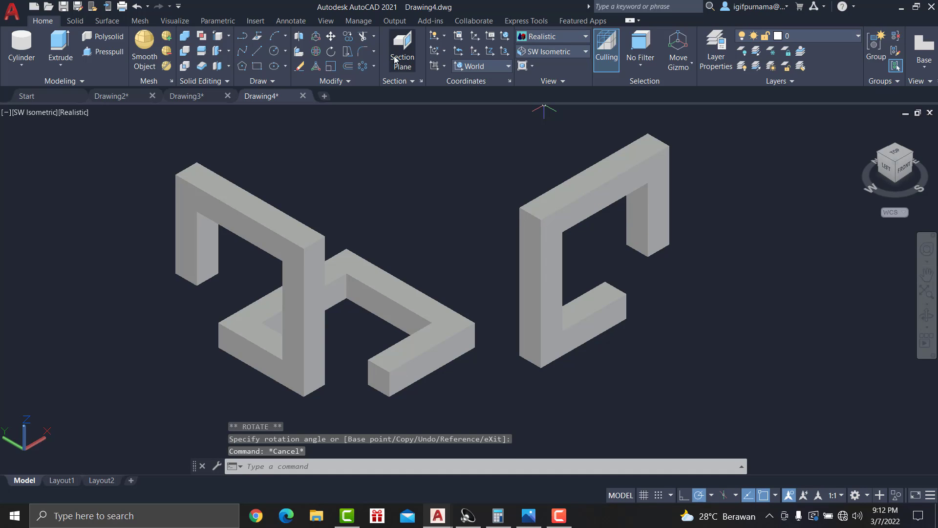
- Move the rotated copy by its lower outer corner onto the base frame's other open end, mirroring the first upright frame
left_click(331, 36)
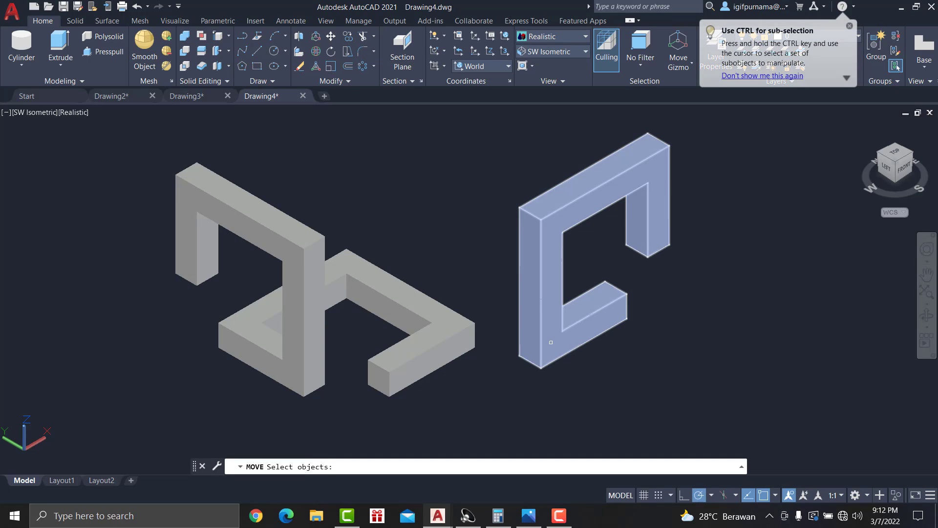
left_click(543, 337)
key("Return")
left_click(519, 356)
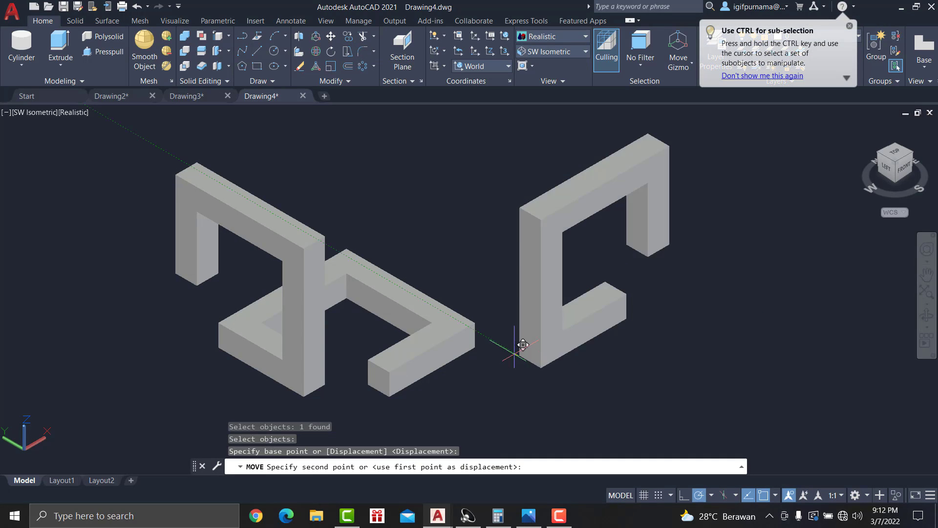
left_click(365, 386)
scroll(552, 306, "down", 1)
middle_click_drag(552, 306, 634, 286)
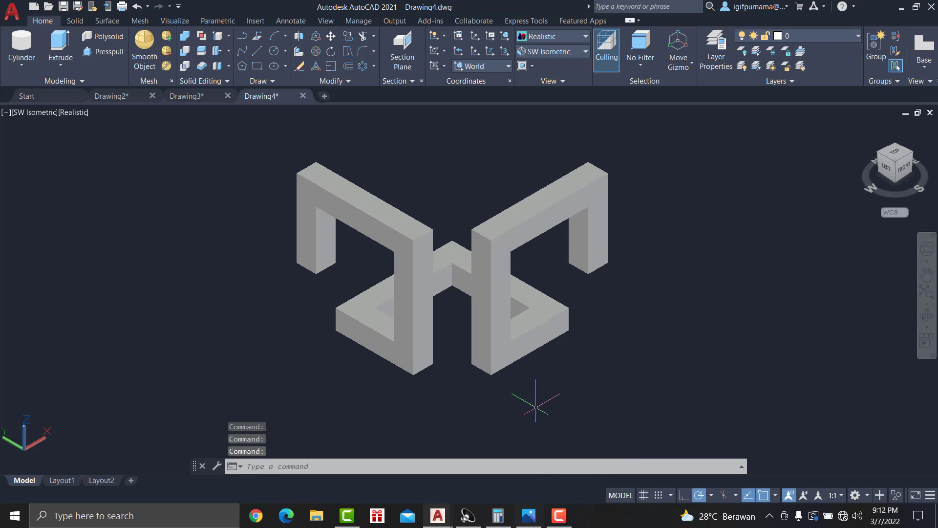
- Check the Photos reference drawing and copy the second upright frame along Y to a free spot beyond the first one in AutoCAD
left_click(536, 516)
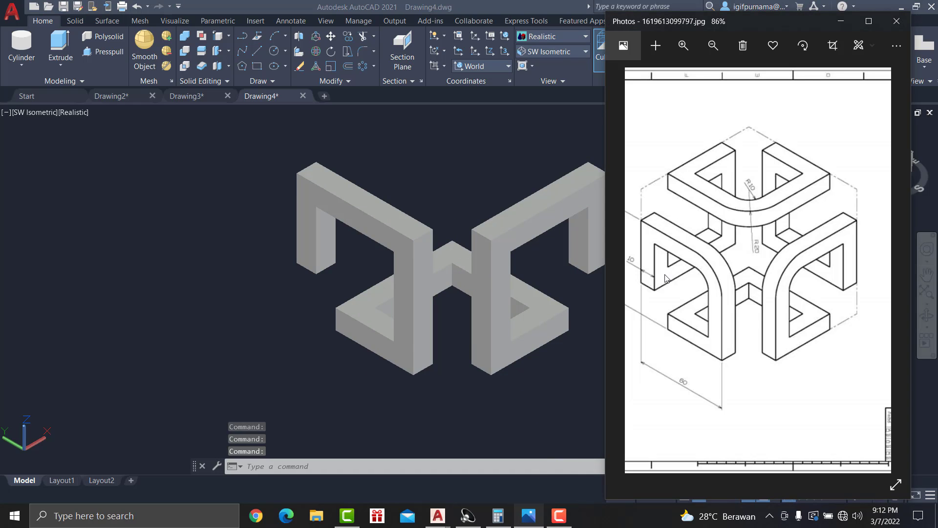
left_click(452, 142)
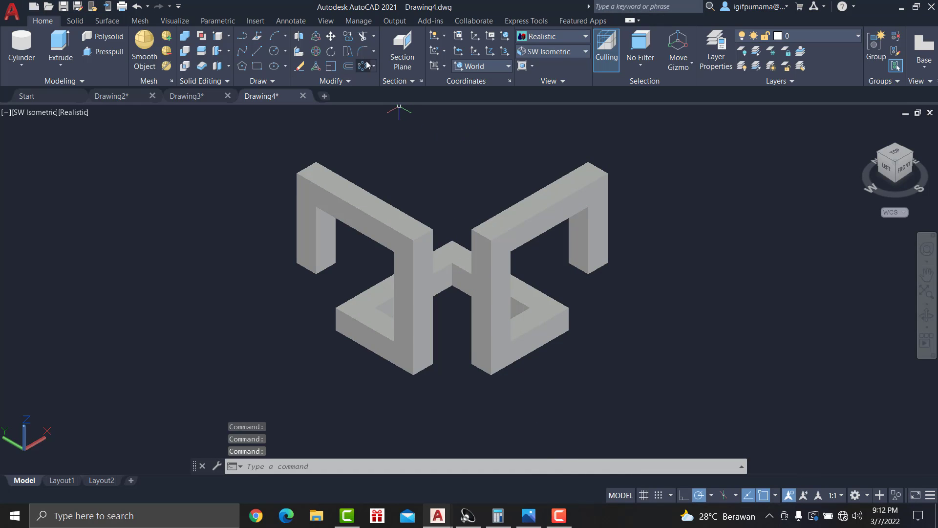
left_click(347, 35)
left_click(501, 323)
key("Return")
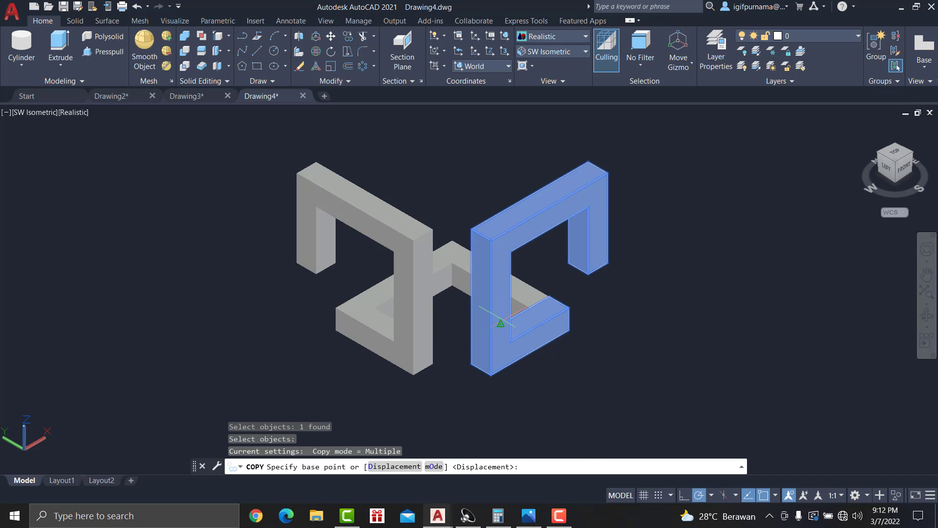
left_click(492, 375)
left_click(230, 243)
middle_click_drag(230, 243, 342, 328)
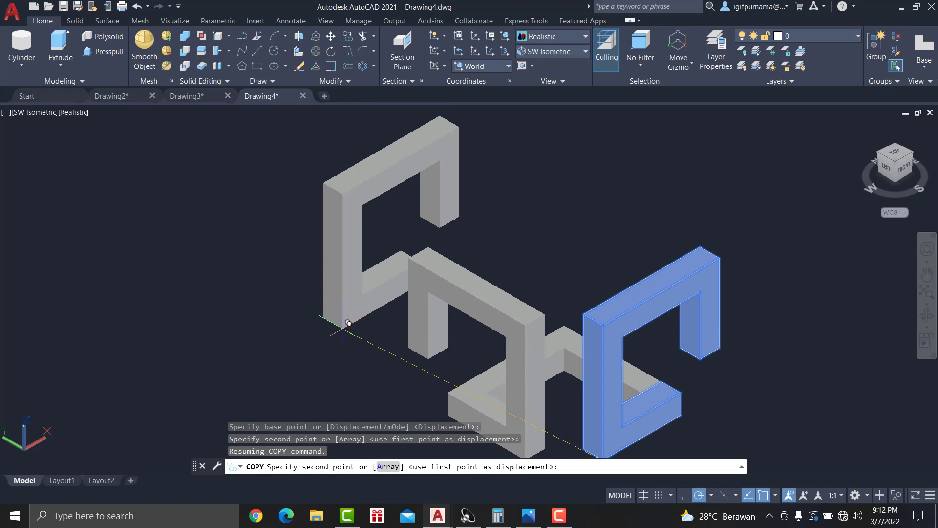
right_click(344, 330)
left_click(370, 336)
scroll(440, 235, "up", 1)
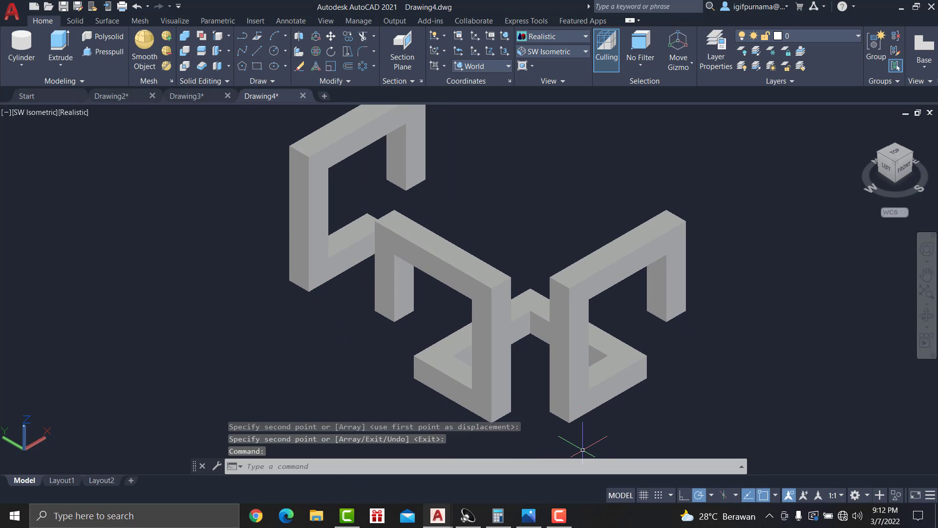
- 3D Rotate the newest upright copy a half turn about the Y axis so its open corner faces up and outward
left_click(529, 516)
left_click(529, 516)
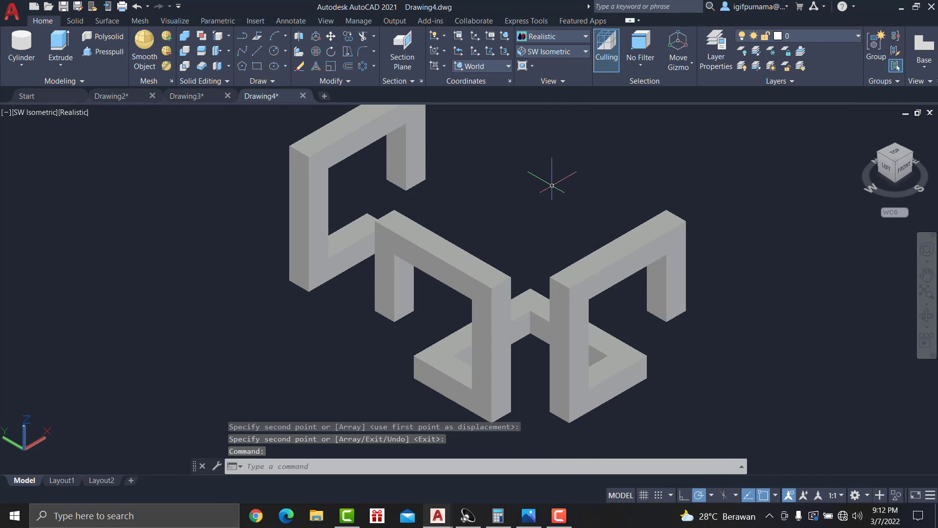
middle_click_drag(549, 178, 530, 220)
left_click(330, 66)
left_click(365, 181)
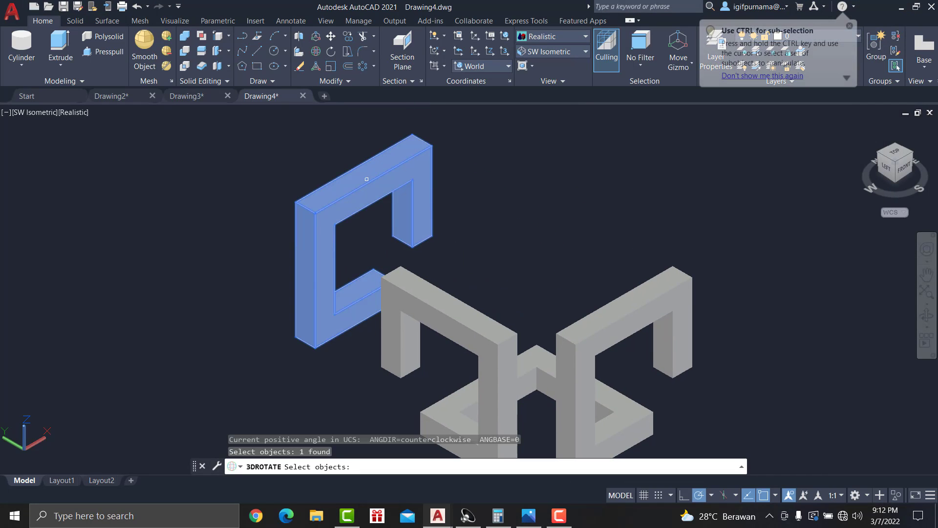
key("Return")
left_click(356, 214)
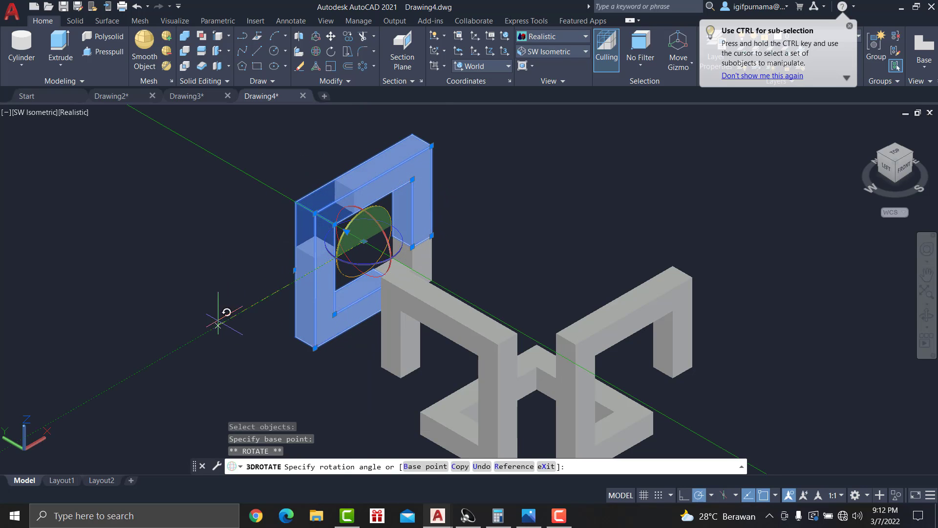
left_click(216, 326)
key("Escape")
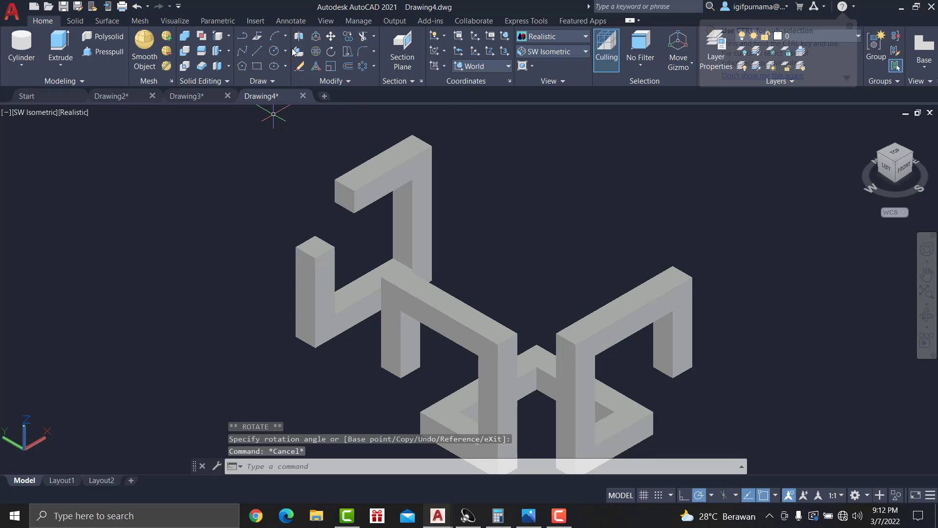
- Move the half-turned frame by the top outer corner of its short leg onto the first upright frame's outer top corner
left_click(331, 39)
left_click(304, 261)
key("Return")
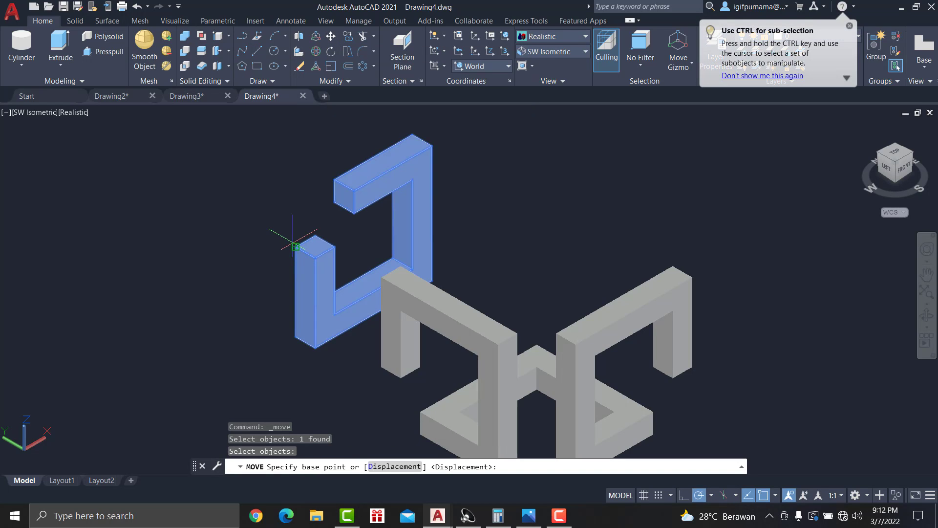
left_click(296, 248)
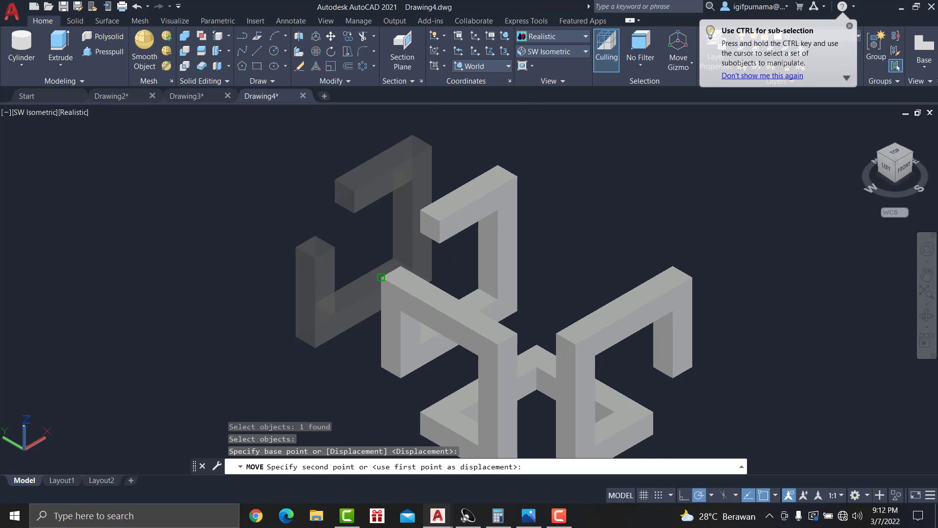
left_click(381, 276)
middle_click_drag(549, 213, 454, 199)
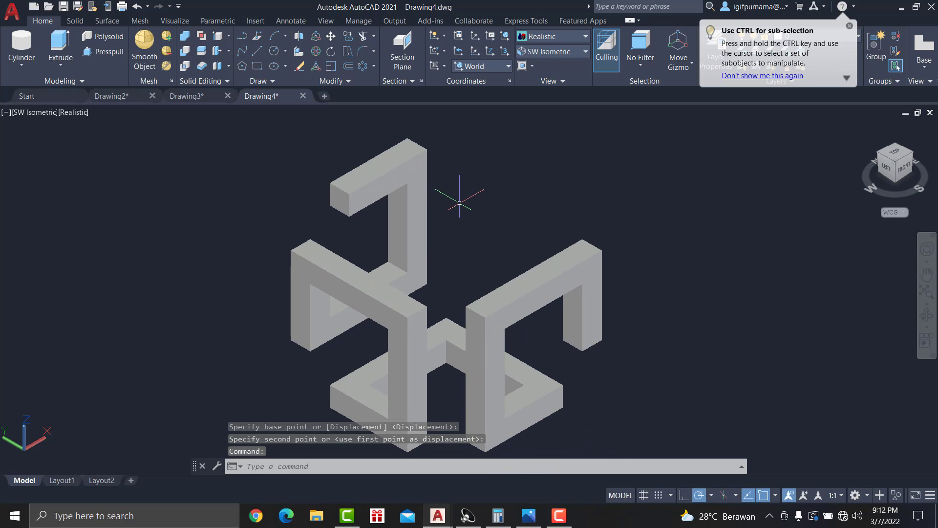
- Check the Photos reference drawing and copy the flat base frame to a free spot beside the assembly in AutoCAD
left_click(530, 516)
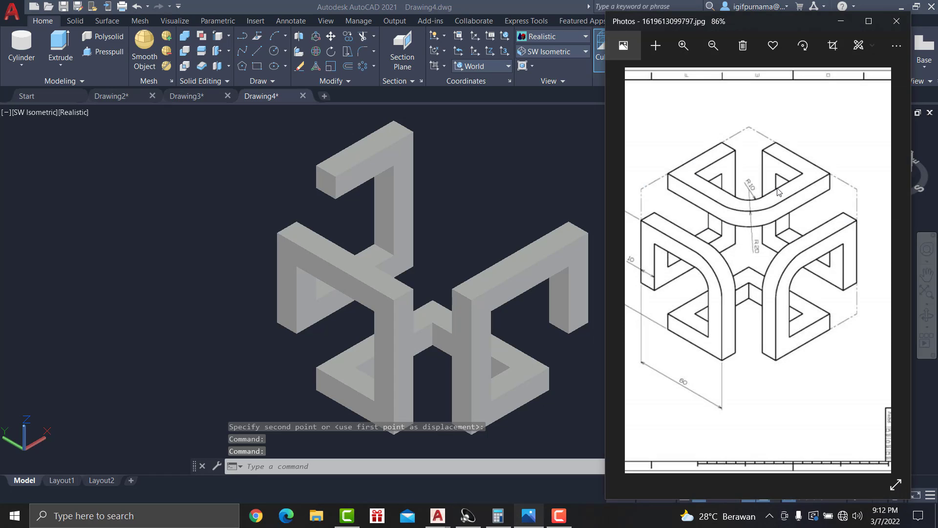
left_click(340, 41)
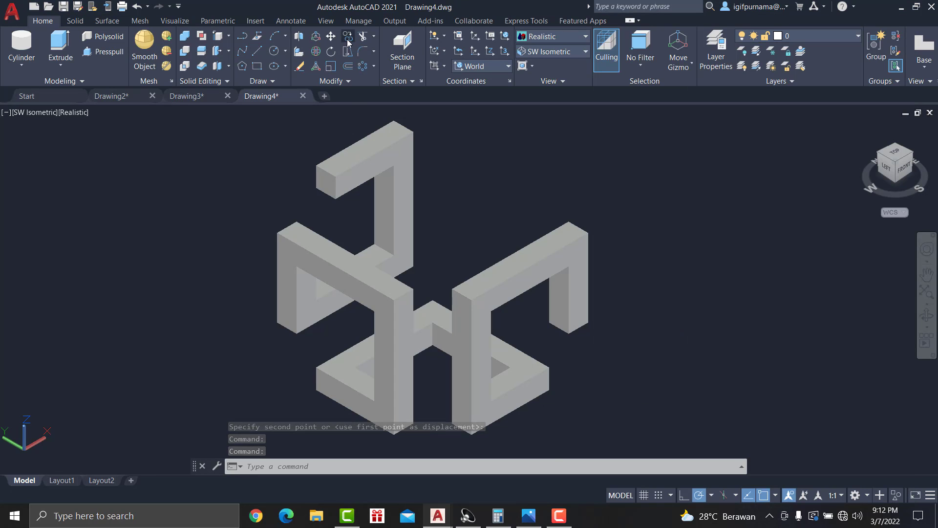
left_click(348, 40)
left_click(427, 323)
key("Return")
left_click(430, 328)
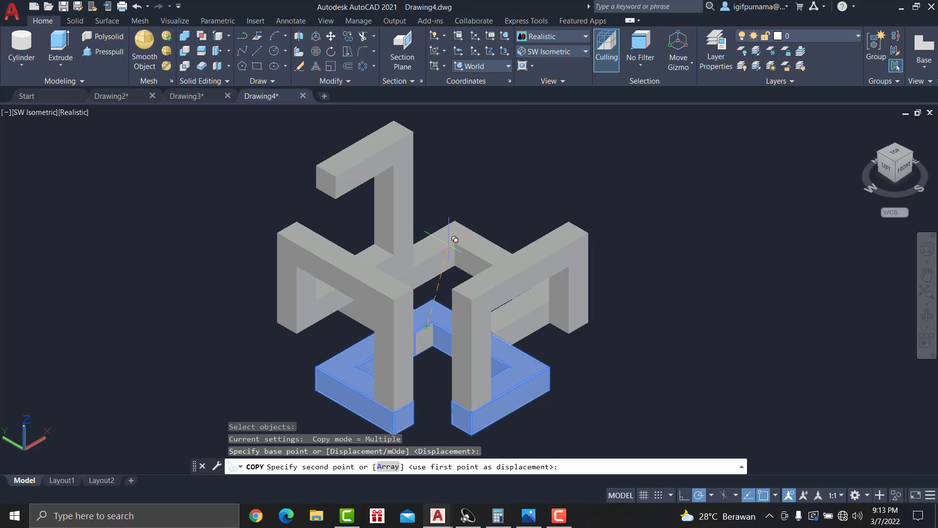
scroll(455, 235, "down", 2)
middle_click_drag(476, 221, 447, 290)
left_click(520, 237)
right_click(514, 239)
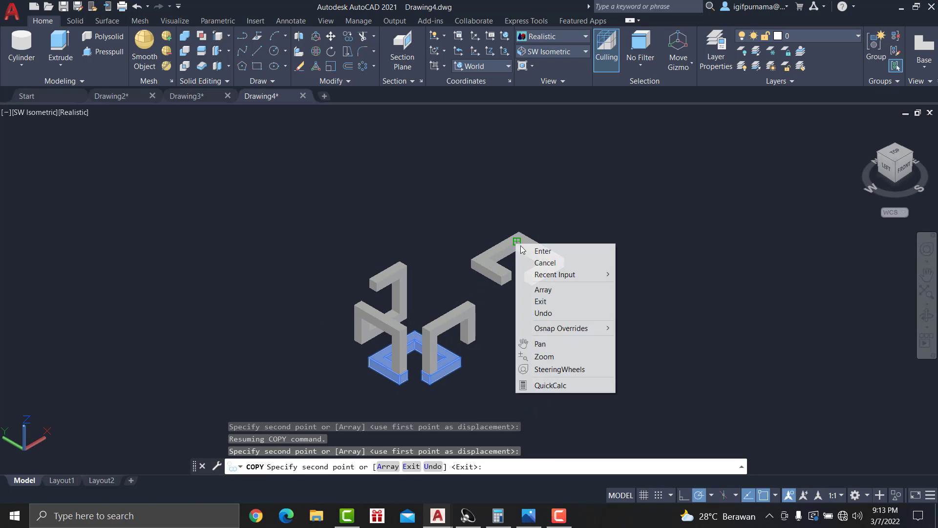
left_click(537, 247)
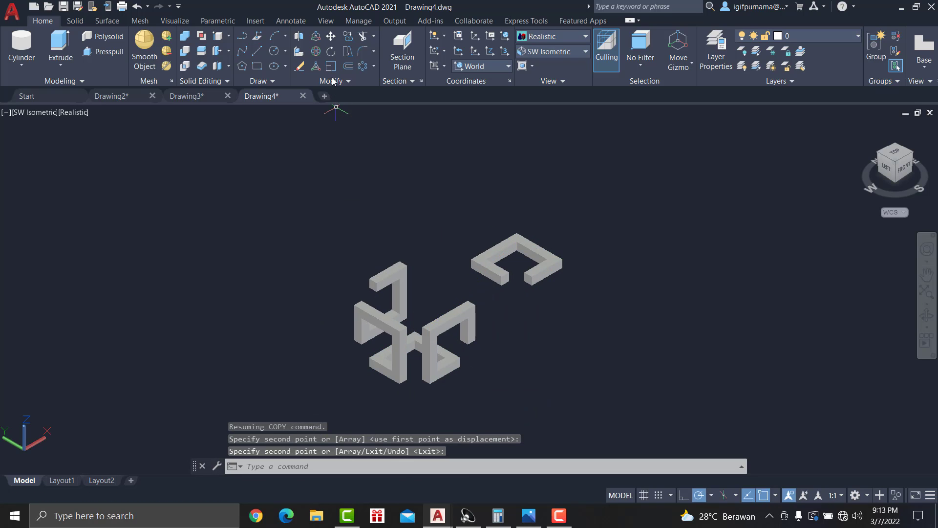
- 3D Rotate the flat frame copy a half turn about the Z axis and check the Photos reference drawing
left_click(318, 53)
left_click(528, 273)
key("Return")
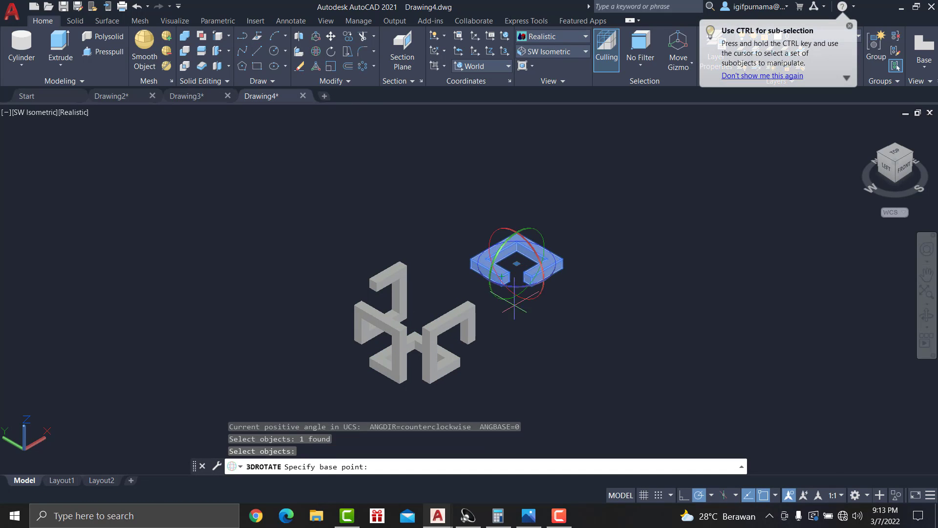
left_click(537, 285)
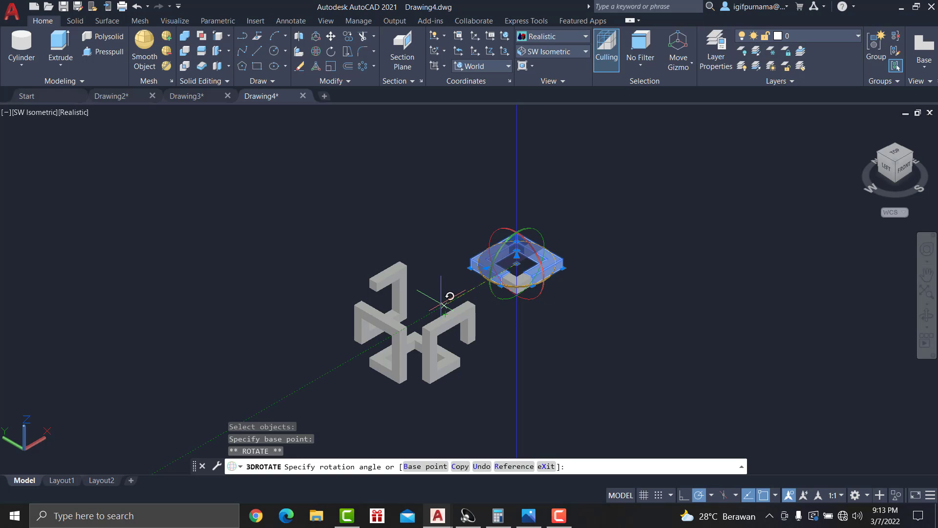
key("Escape")
left_click(537, 512)
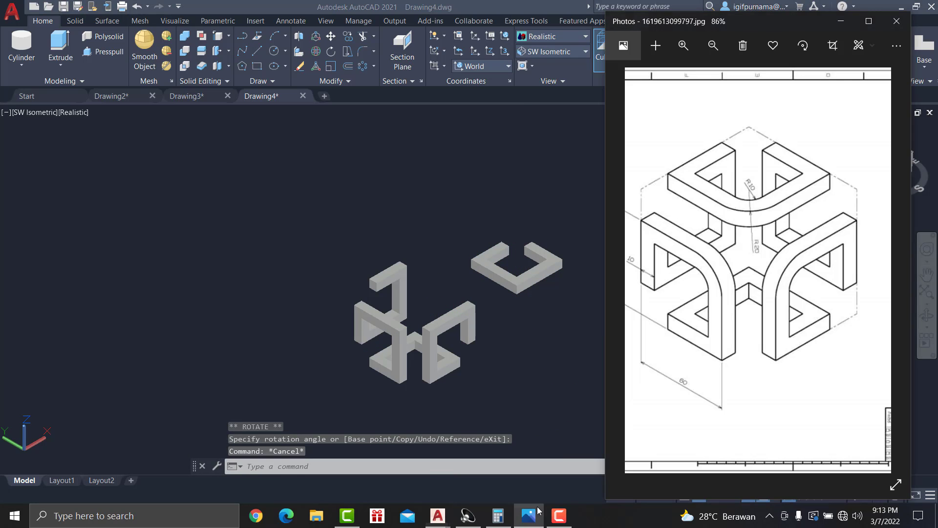
left_click(455, 162)
- Move the rotated flat frame by a corner of its short leg's free end to a spot closer to the assembly
left_click(331, 36)
scroll(493, 293, "up", 5)
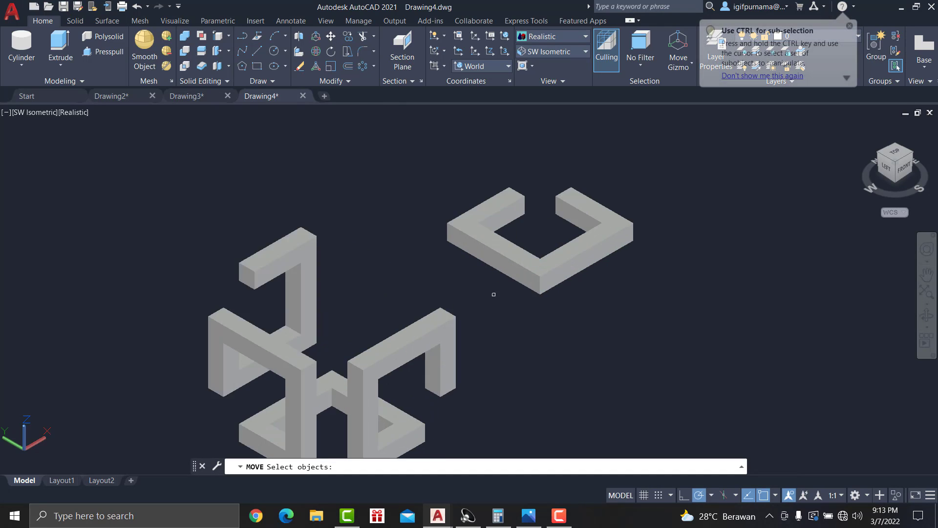
left_click(538, 179)
key("Return")
left_click(538, 178)
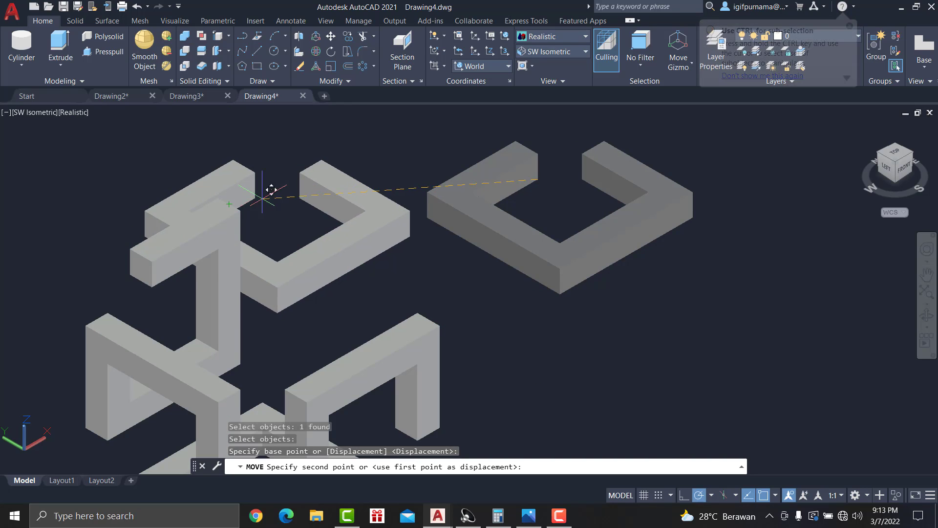
left_click(368, 222)
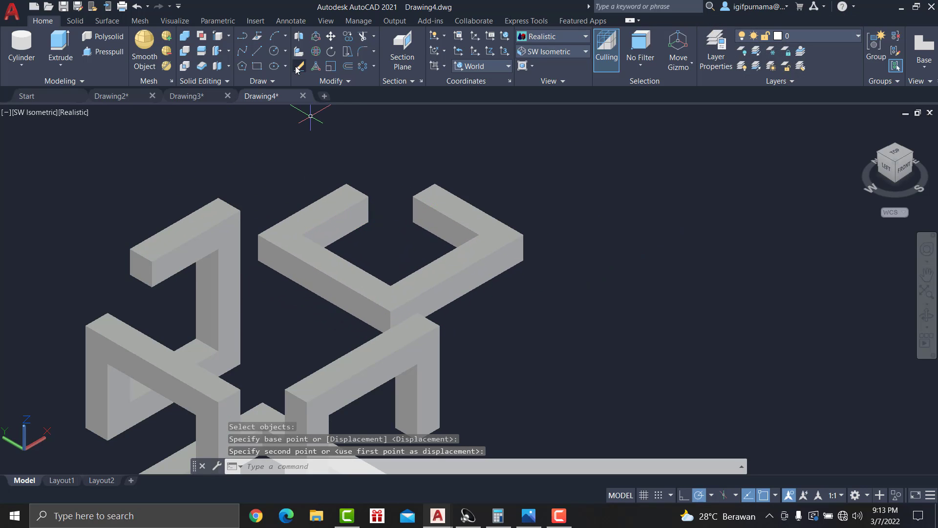
- Move the flat frame by its outer lower corner onto the outer lower corner at the free end of the rear upright's top arm
left_click(337, 37)
left_click(274, 240)
key("Return")
left_click(258, 261)
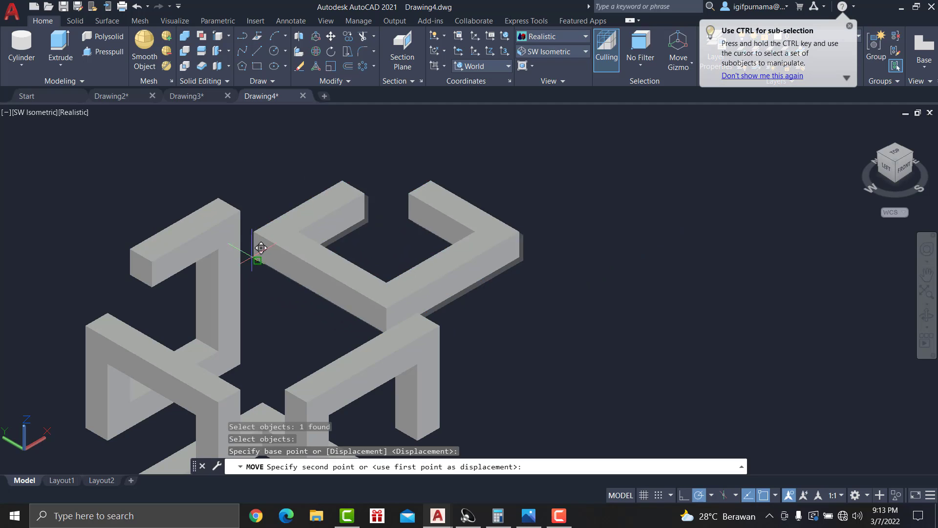
left_click(132, 273)
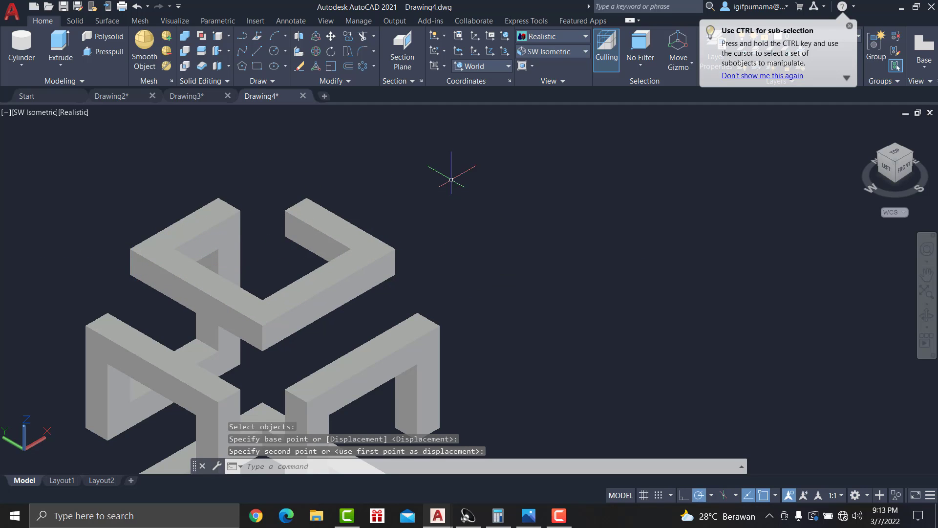
- Copy the upright frame on the assembly's left face to a free spot beside the assembly
middle_click_drag(451, 179, 447, 120)
middle_click_drag(447, 209, 459, 187)
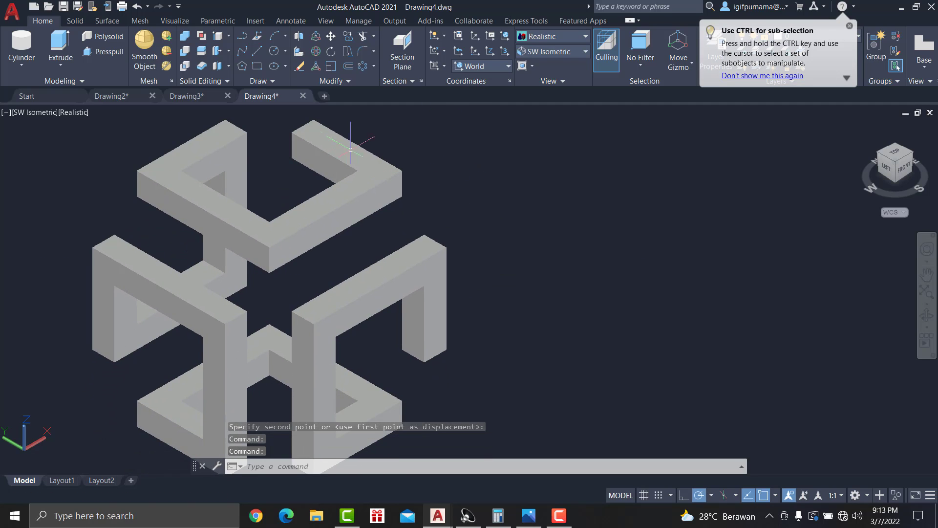
left_click(348, 36)
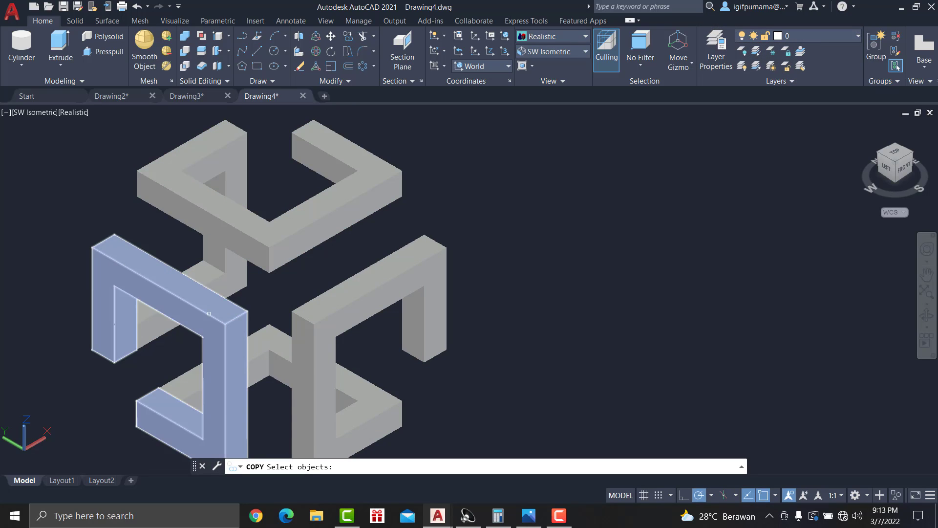
left_click(209, 313)
key("Return")
left_click(212, 316)
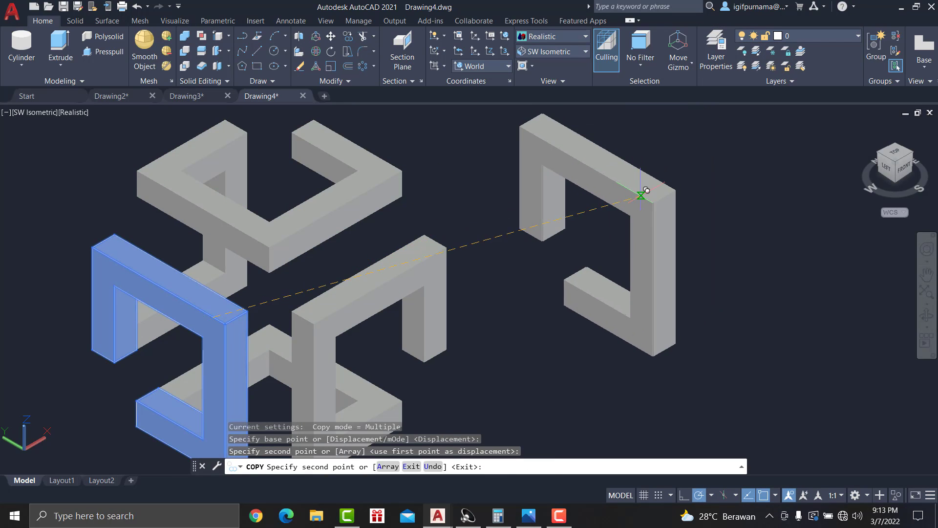
left_click(645, 191)
key("Return")
- Check the Photos reference drawing and 3D Rotate the new upright copy a half turn about the X axis
middle_click_drag(524, 262, 493, 287)
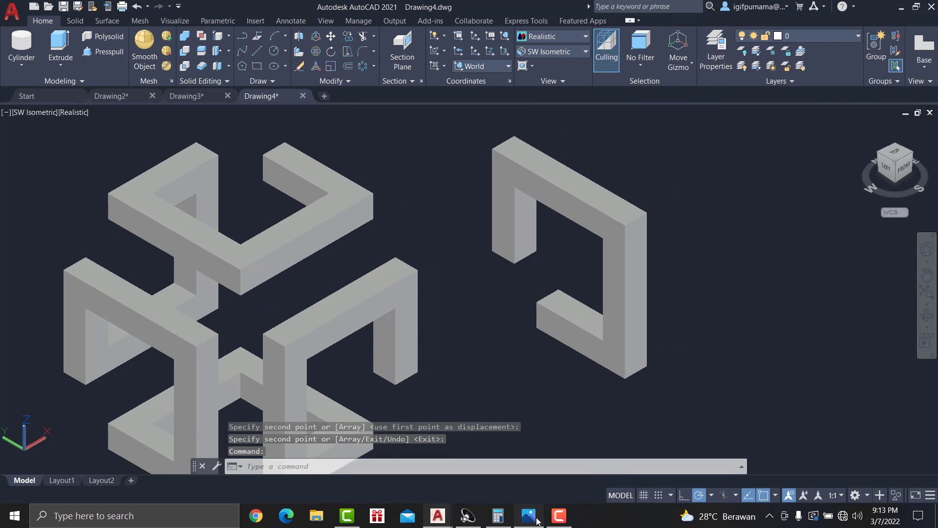
left_click(537, 520)
left_click(592, 181)
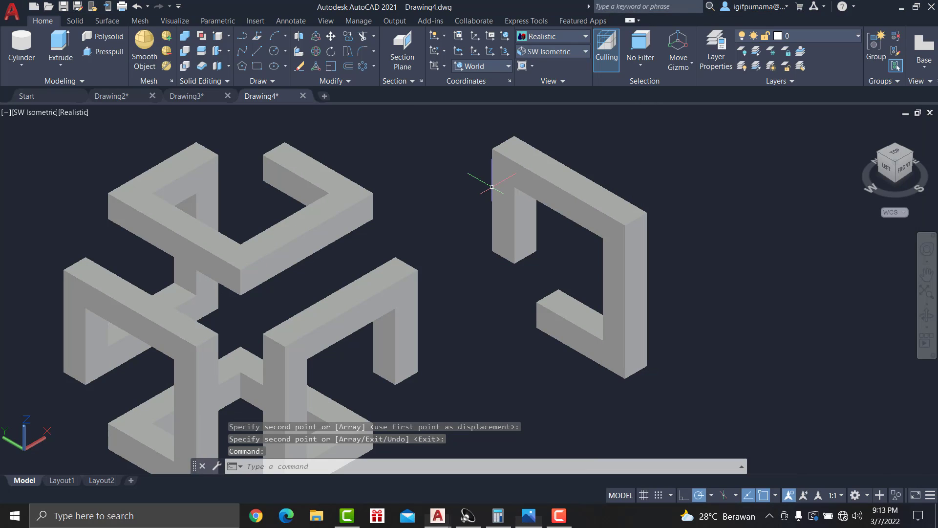
left_click(315, 52)
left_click(575, 214)
key("Return")
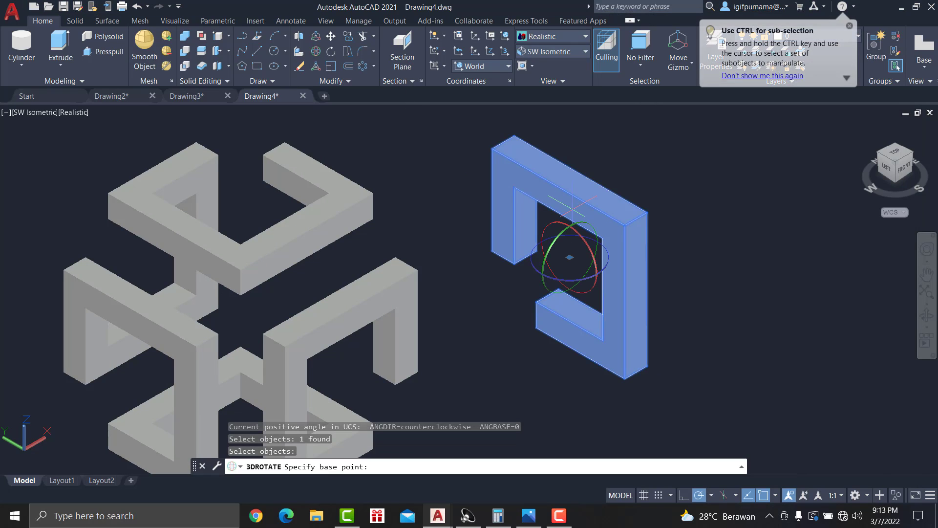
left_click(567, 258)
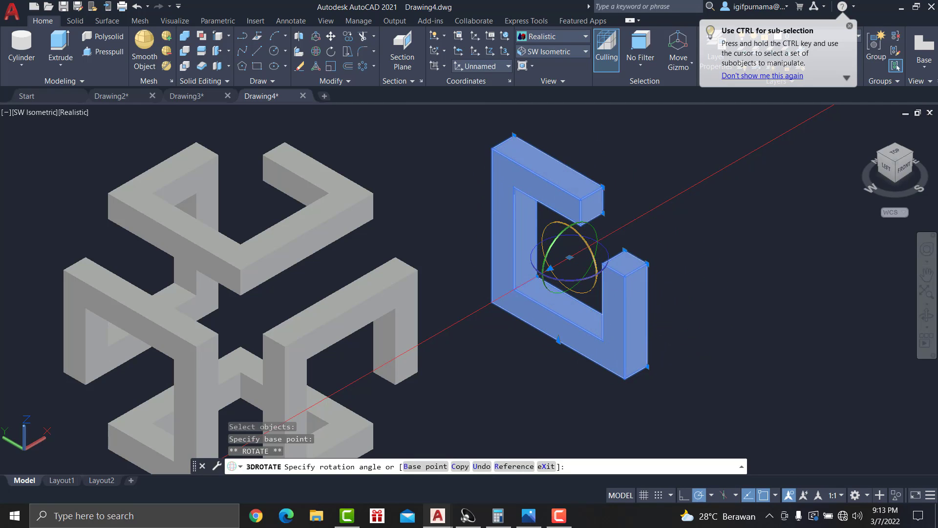
key("Escape")
- Move the rotated upright by the outer lower corner of its top arm's free end onto the top frame's matching outer lower corner
left_click(331, 38)
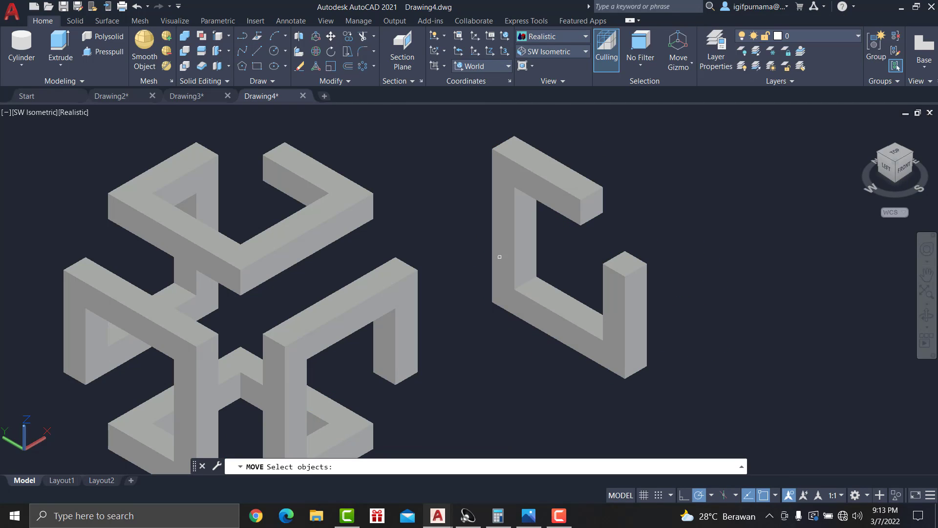
left_click(580, 225)
key("Return")
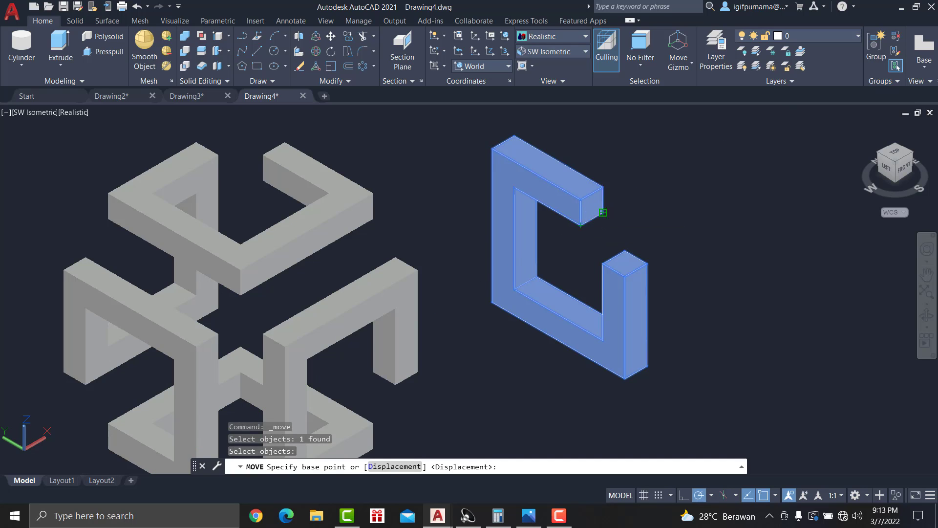
left_click(603, 213)
left_click(375, 219)
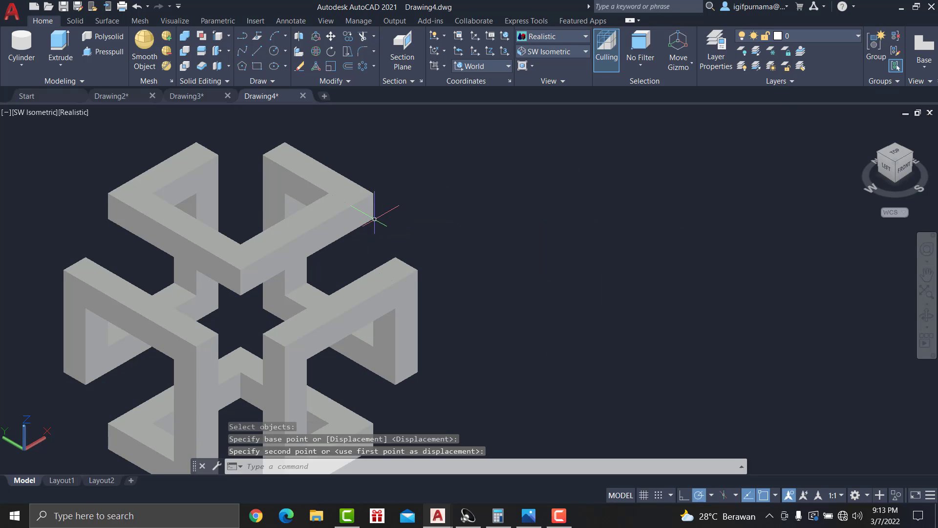
- Check the dimensions and radii in the Photos reference drawing and union all six frames into one solid in AutoCAD
scroll(425, 282, "down", 4)
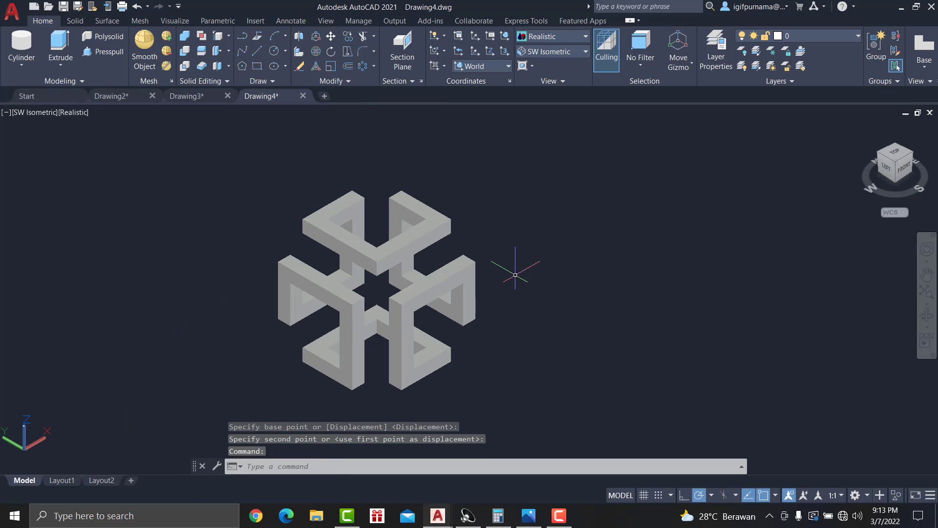
middle_click_drag(516, 275, 452, 269)
left_click(529, 516)
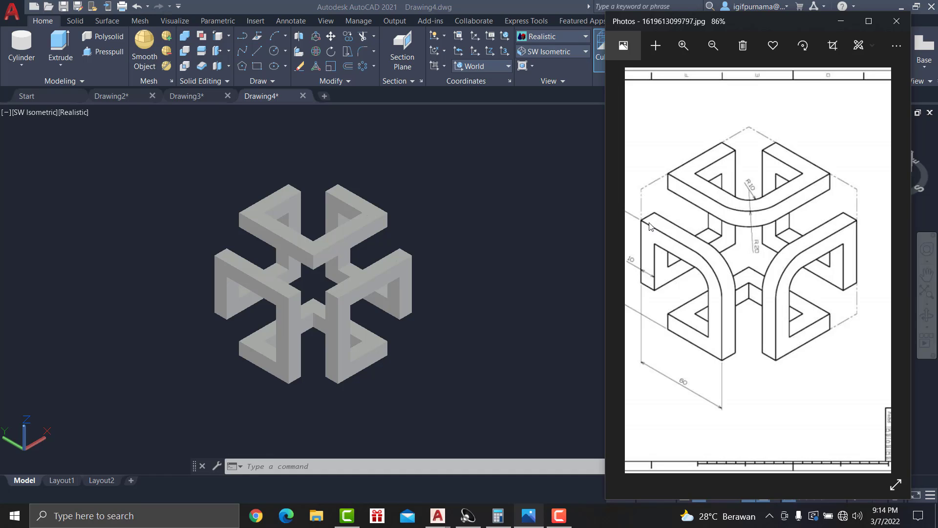
scroll(691, 249, "up", 4, "ctrl")
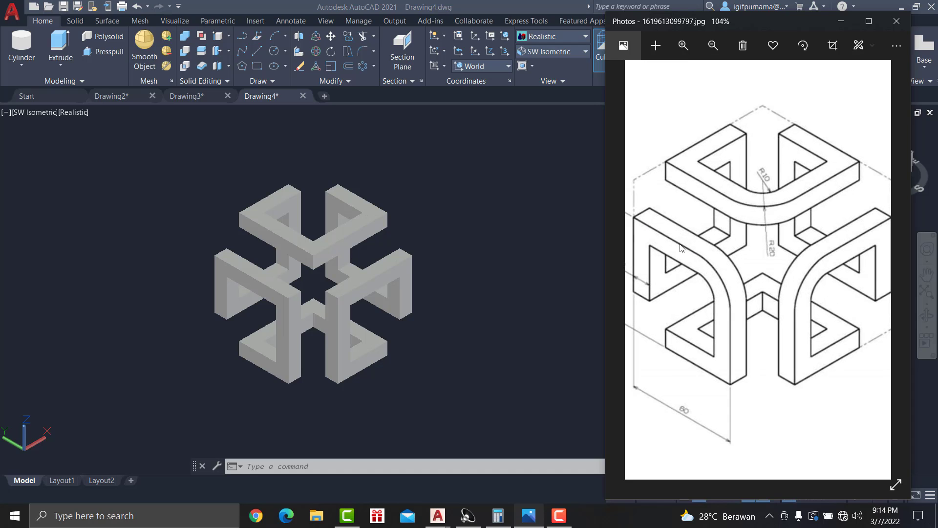
mouse_move(682, 252)
left_mouse_down()
mouse_move(800, 261)
mouse_move(697, 244)
left_mouse_up()
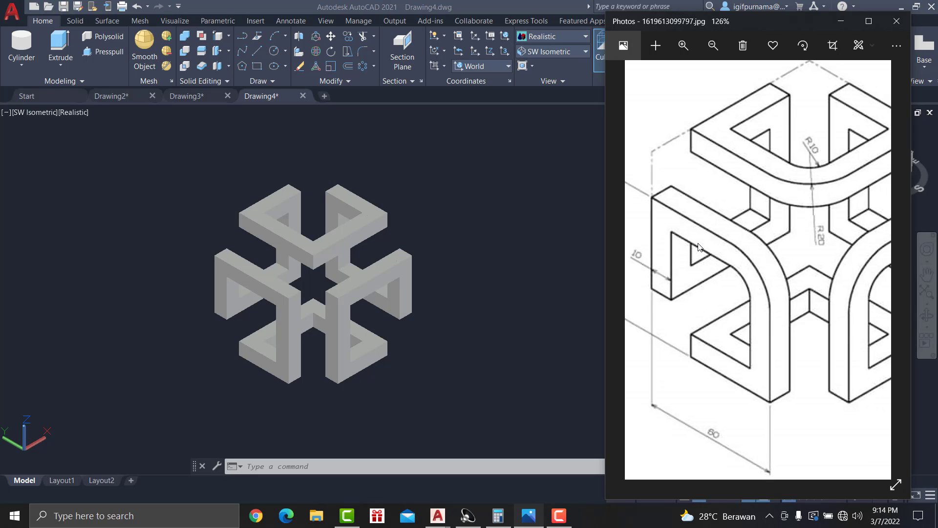
left_click(449, 226)
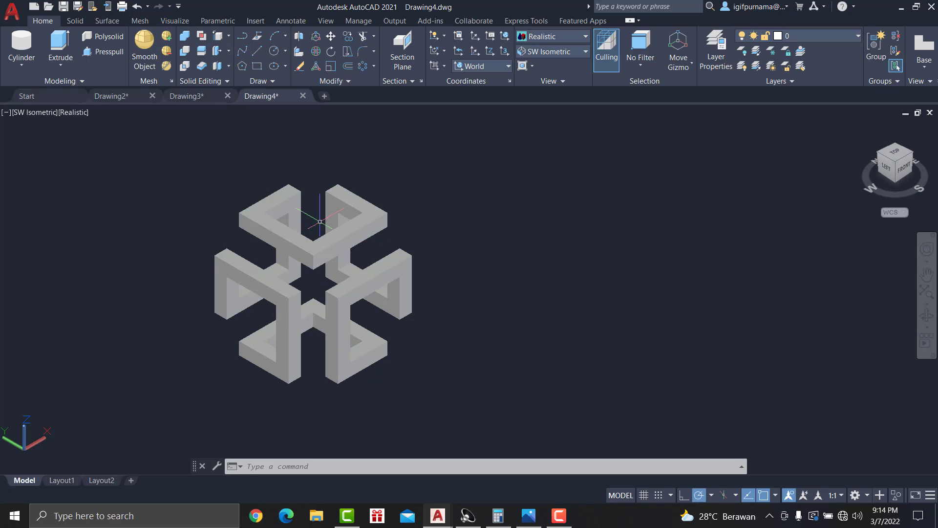
left_click(185, 36)
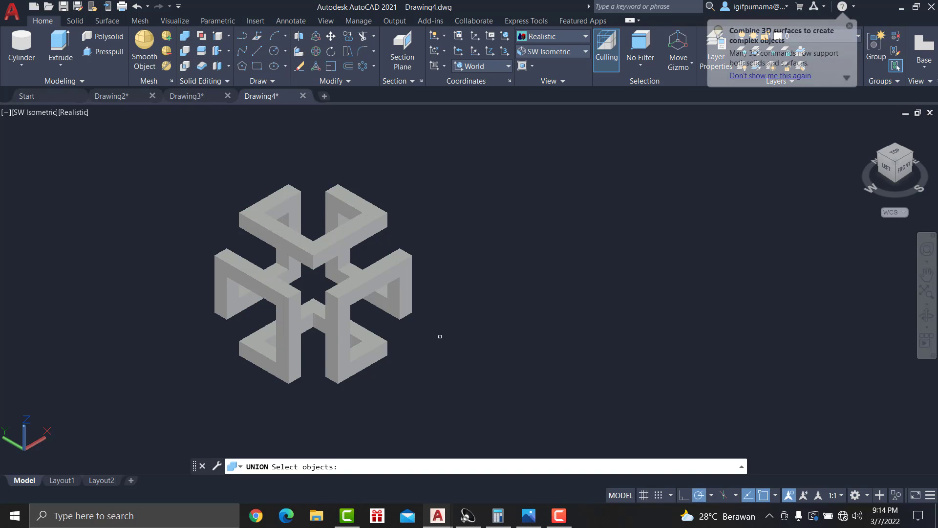
left_click(428, 415)
left_click(186, 183)
key("Return")
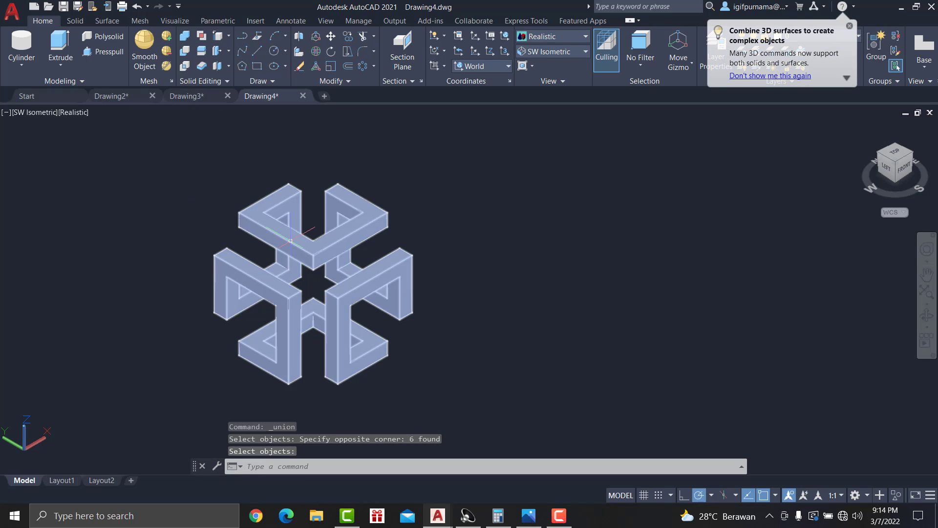
- Check the Photos reference drawing and fillet the outer corner edges of the top, left and front frames with radius 20 in AutoCAD
scroll(287, 289, "up", 3)
scroll(287, 289, "up", 3)
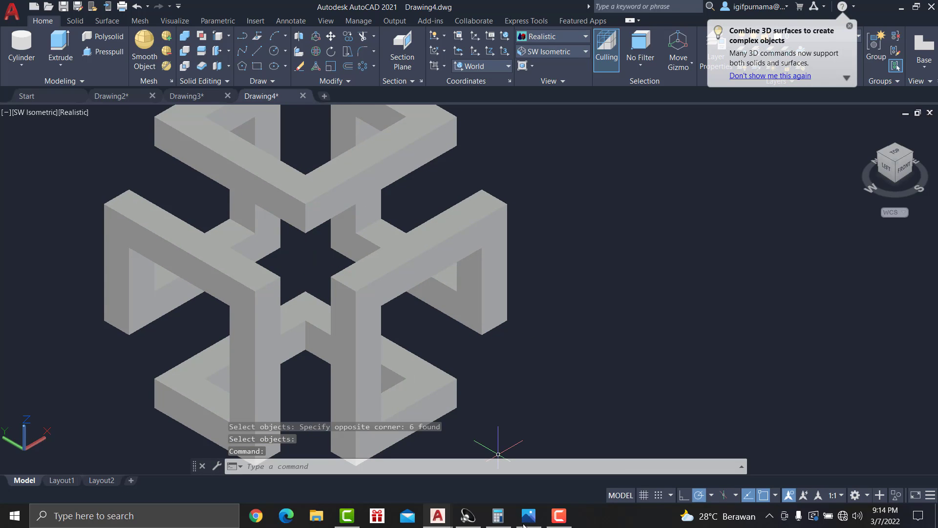
left_click(529, 516)
scroll(812, 197, "down", 1)
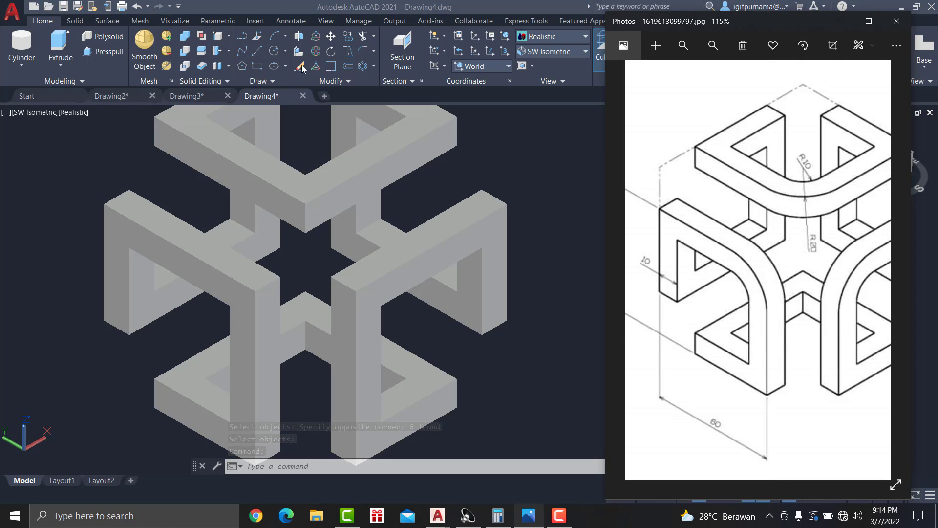
left_click(362, 55)
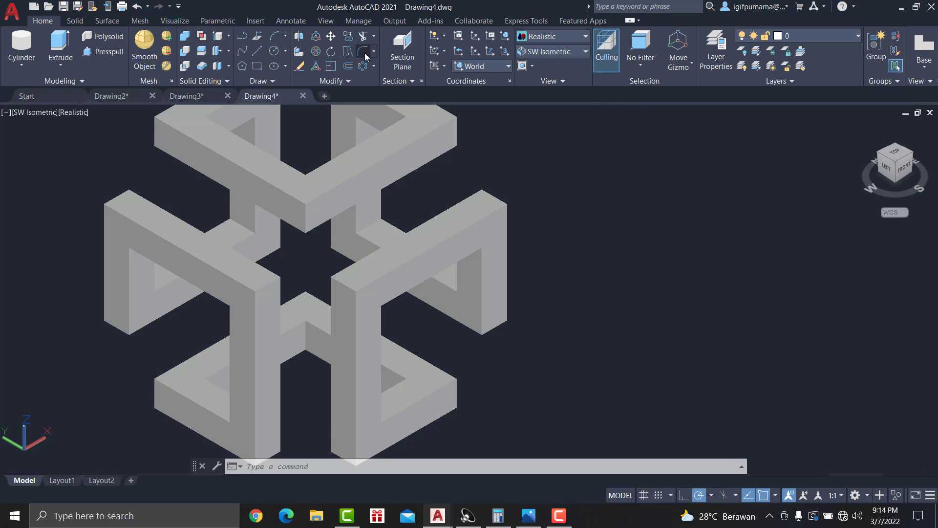
left_click(375, 52)
left_click(382, 73)
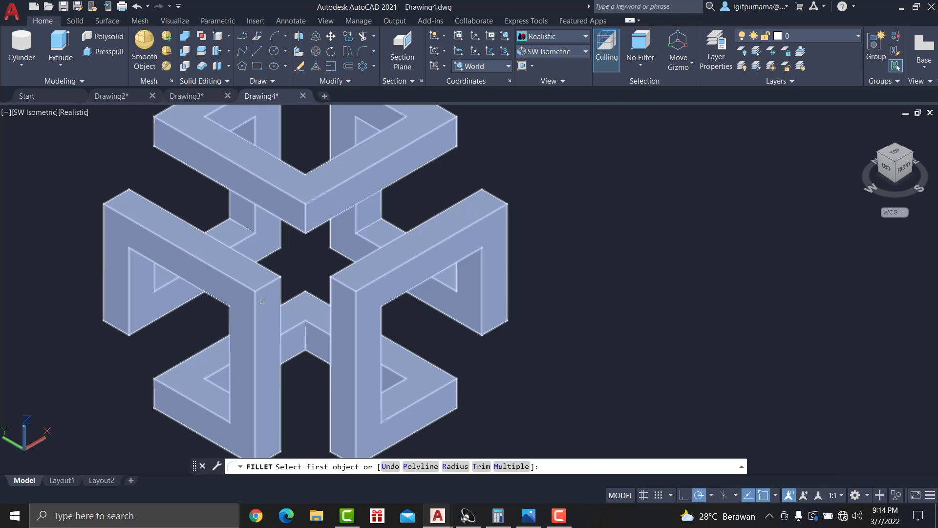
type("r")
key("Return")
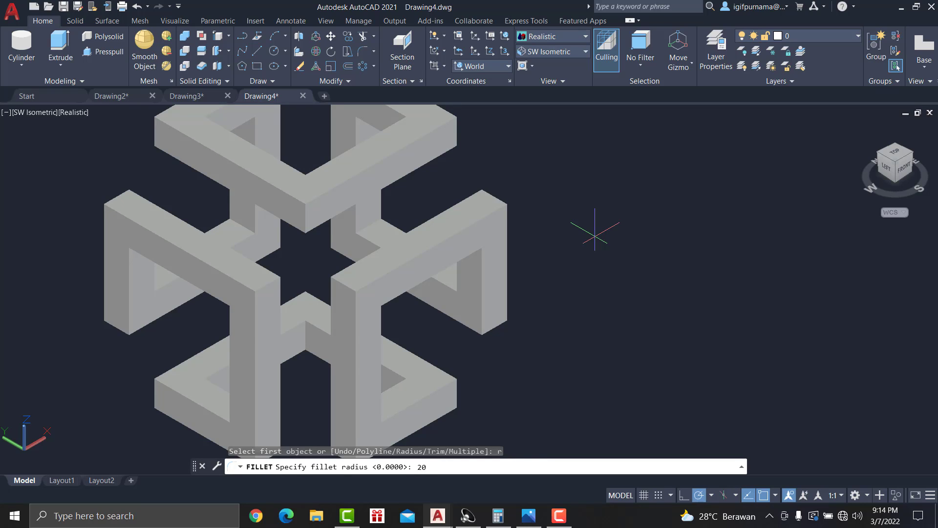
type("20")
key("Return")
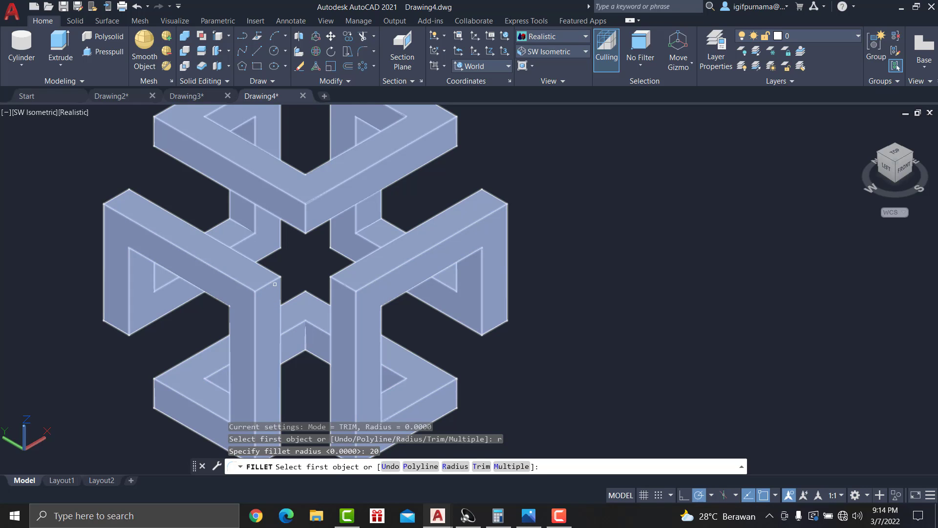
left_click(272, 281)
key("Return")
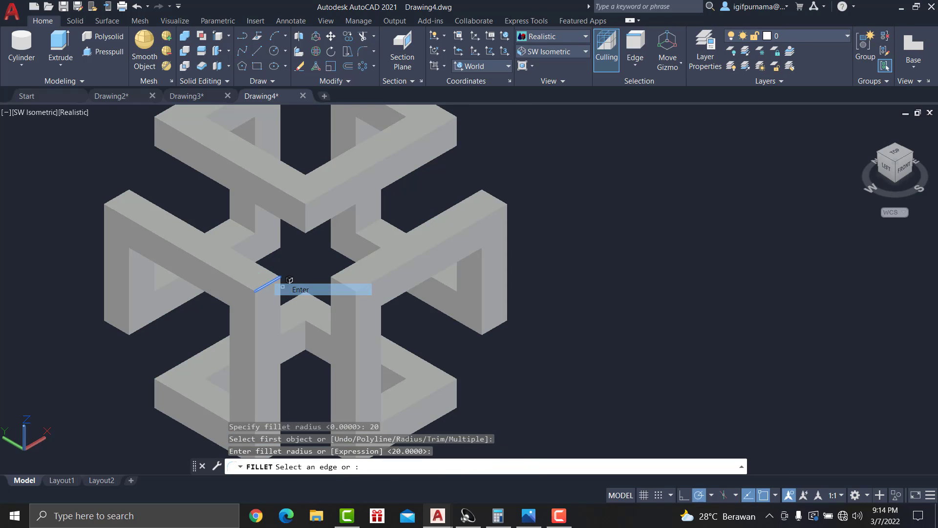
left_click(348, 286)
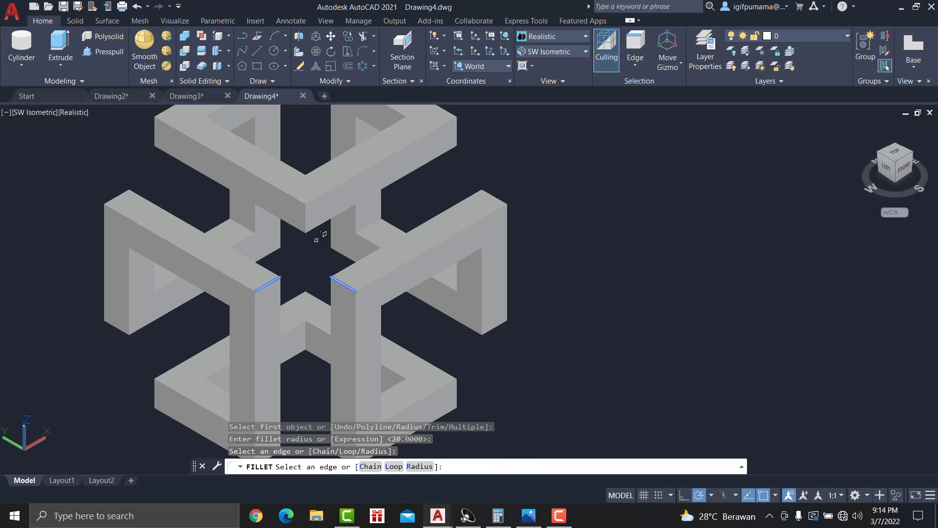
left_click(305, 211)
right_click(306, 211)
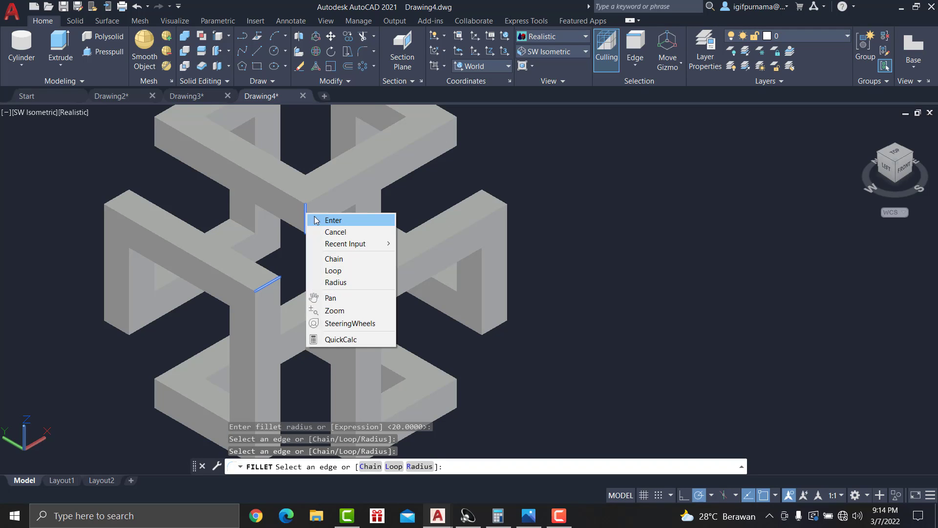
left_click(315, 219)
left_click(370, 58)
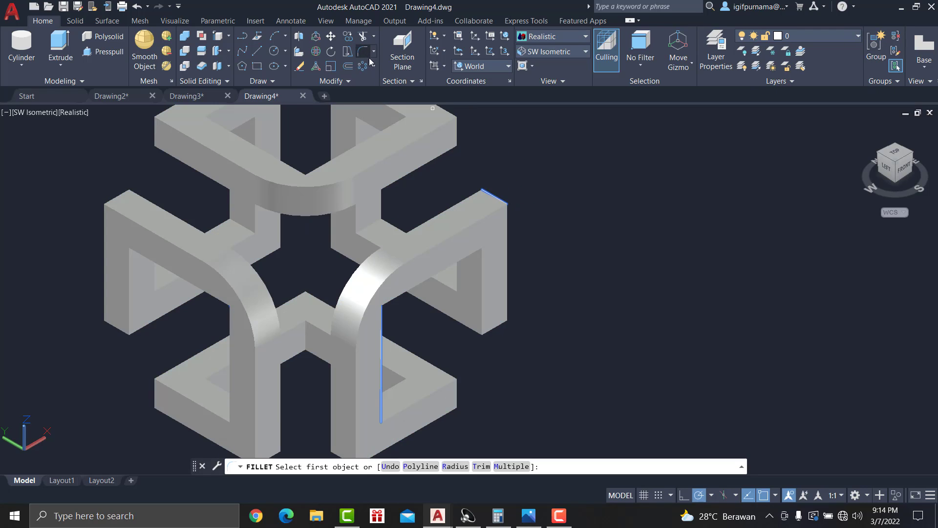
type("r")
key("Return")
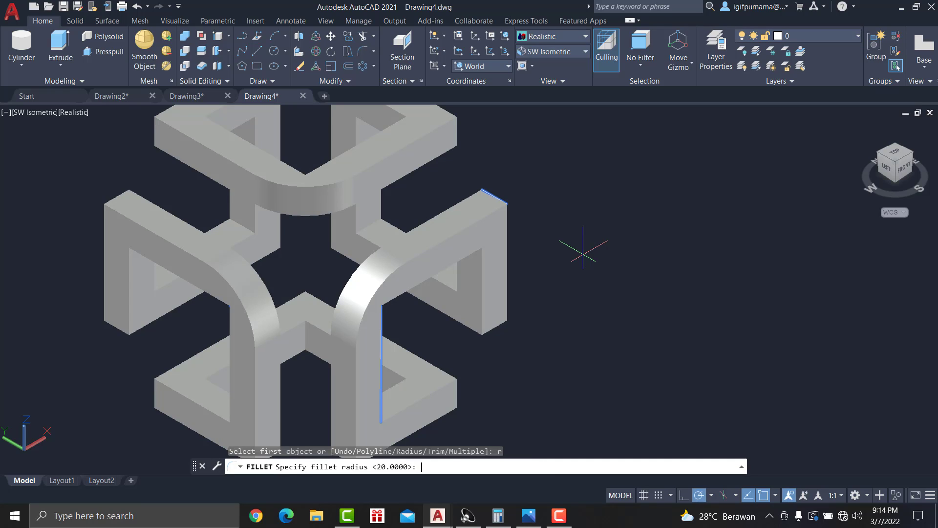
key("Return")
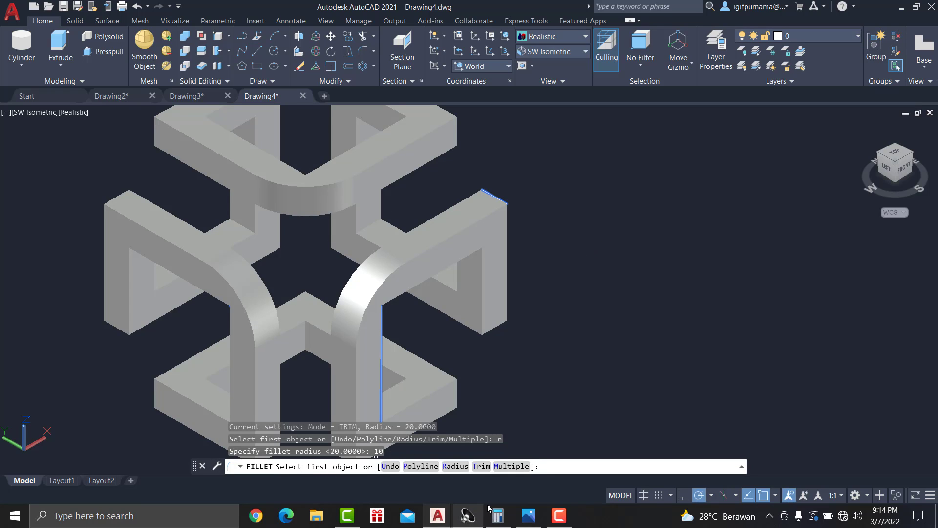
middle_click_drag(396, 367, 410, 331)
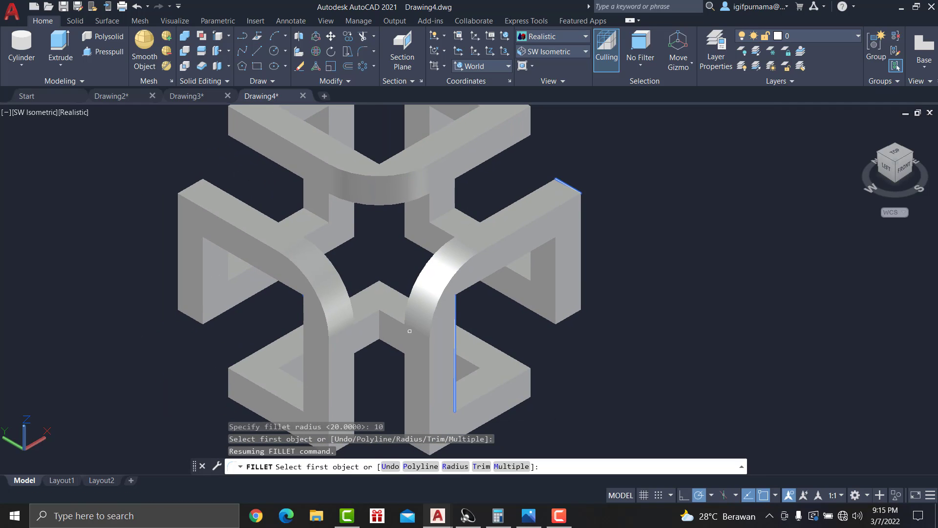
right_click(551, 336)
key("Escape")
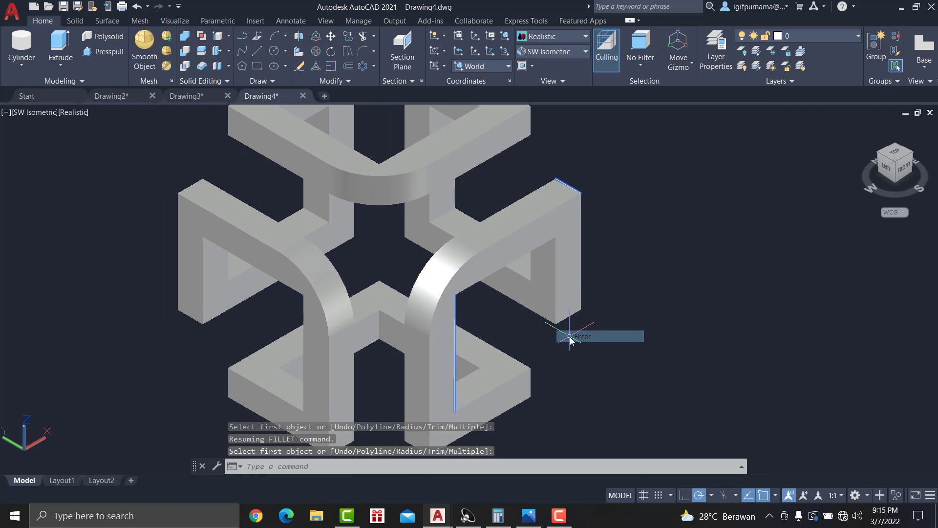
key("Escape")
scroll(587, 381, "down", 8)
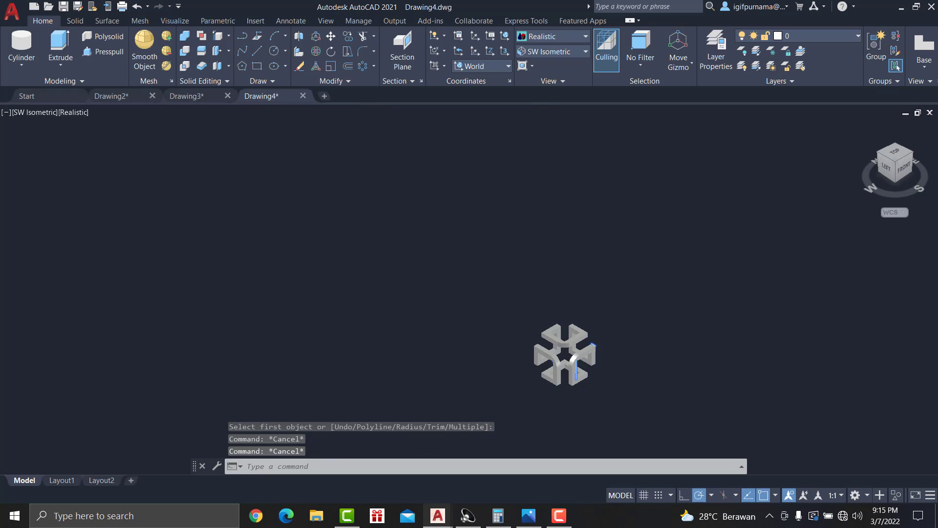
scroll(577, 377, "up", 10)
middle_click_drag(576, 377, 556, 366)
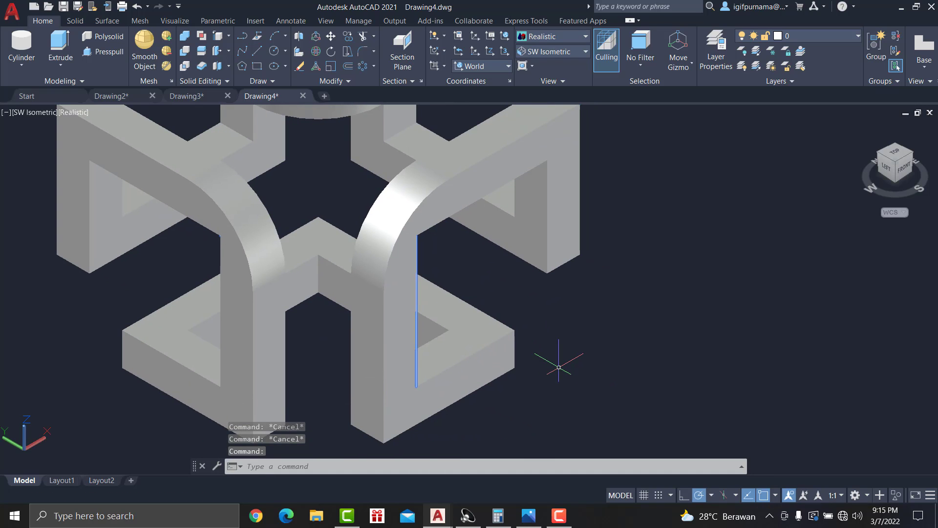
type("o")
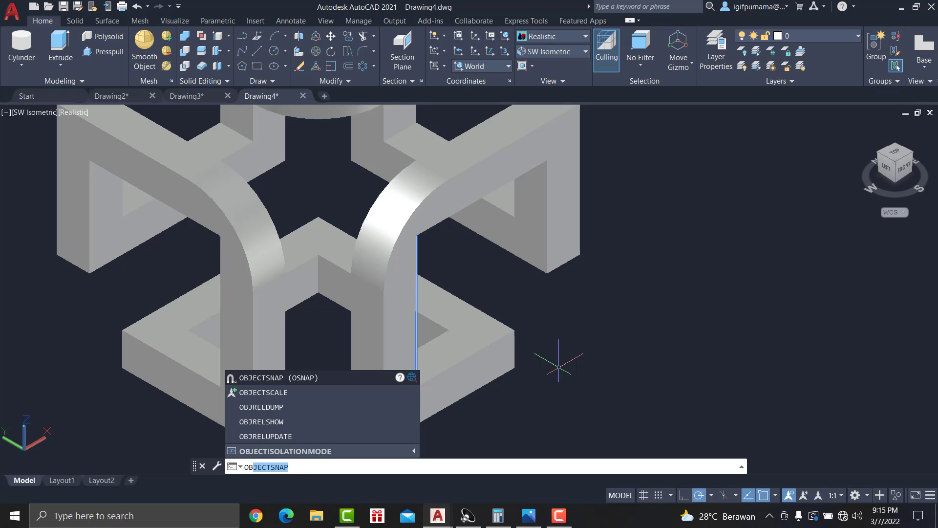
type("b")
key("Return")
left_click(540, 376)
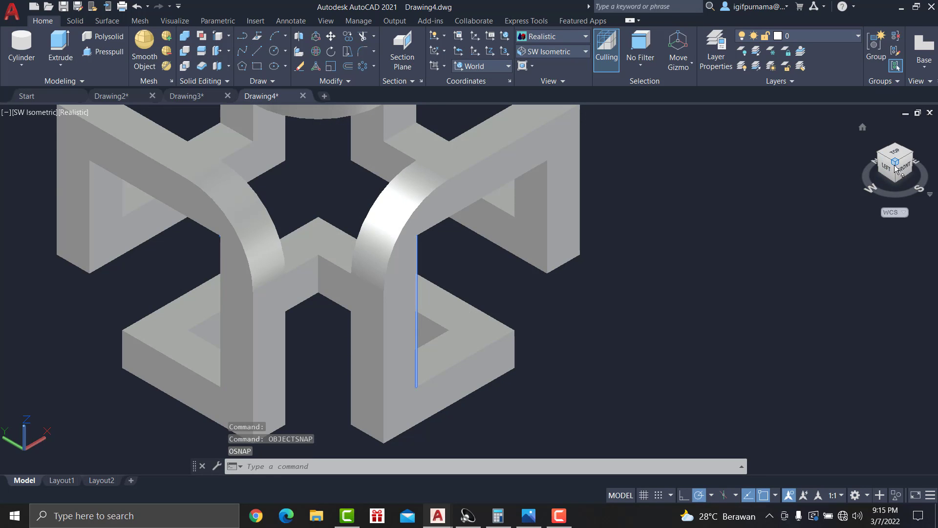
middle_click_drag(467, 286, 853, 291, "shift")
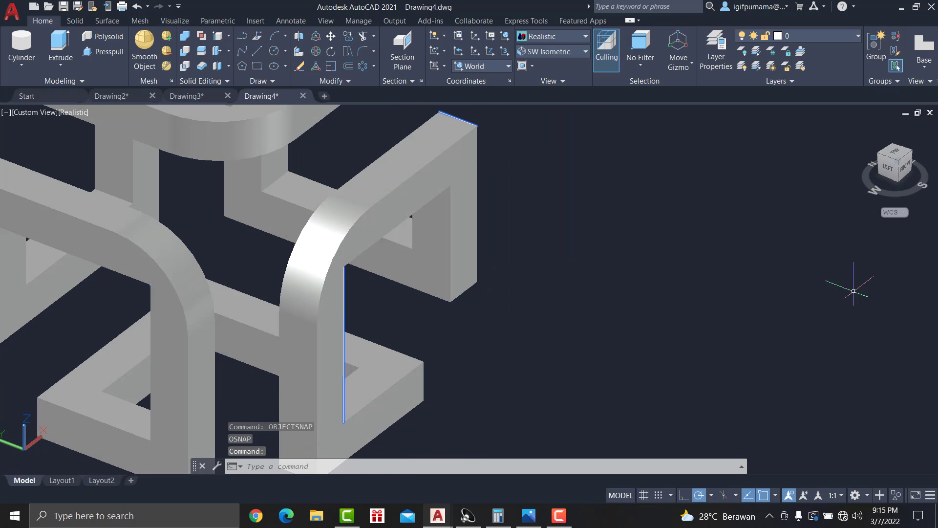
key("Escape")
key("Escape")
left_click(643, 316)
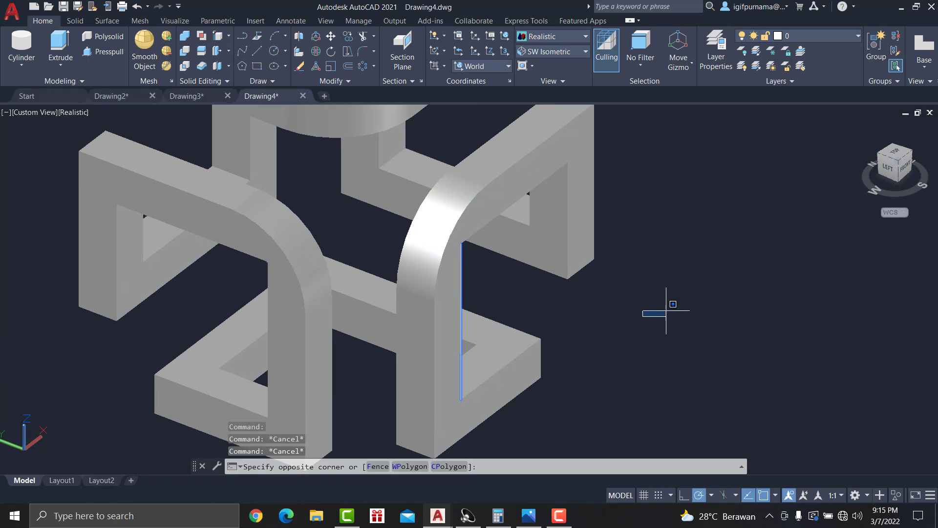
left_click(695, 318)
left_click(688, 340)
left_click(581, 349)
key("Escape")
middle_click_drag(556, 331, 607, 340)
scroll(815, 306, "down", 4)
scroll(815, 307, "up", 3)
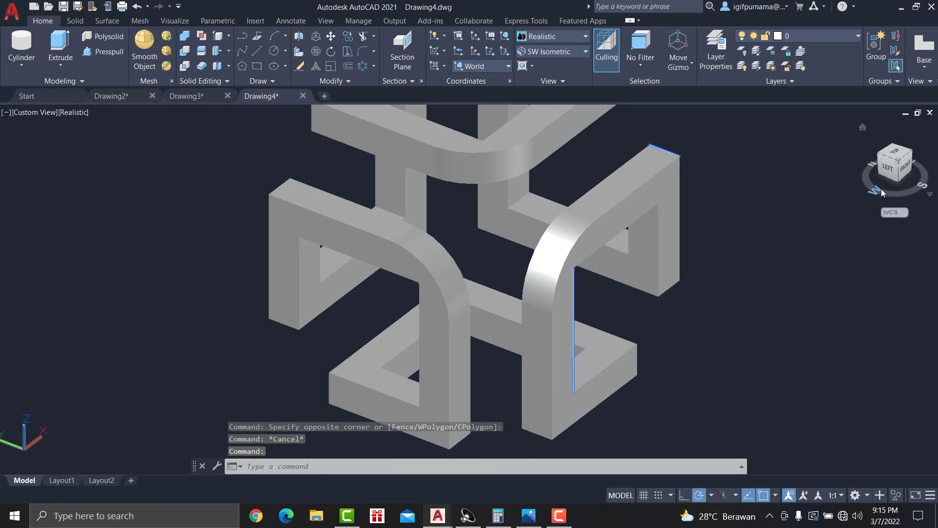
- Restore the SW Isometric view and orbit the solid to expose the left frame's inner corner from below
left_click(538, 54)
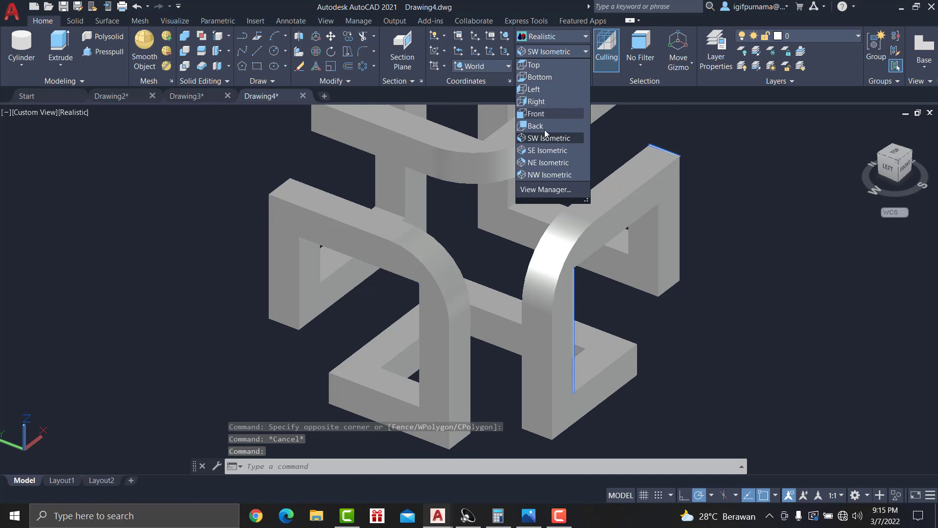
left_click(548, 139)
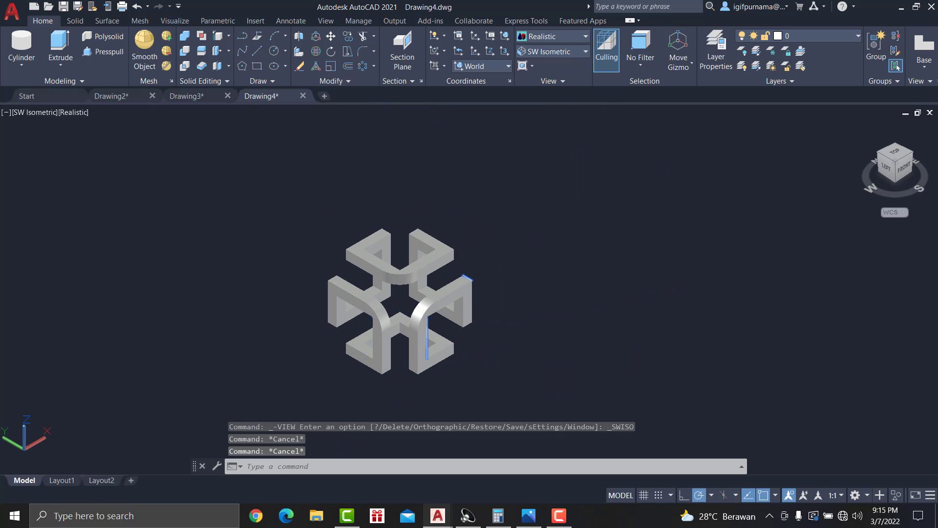
left_click(895, 164)
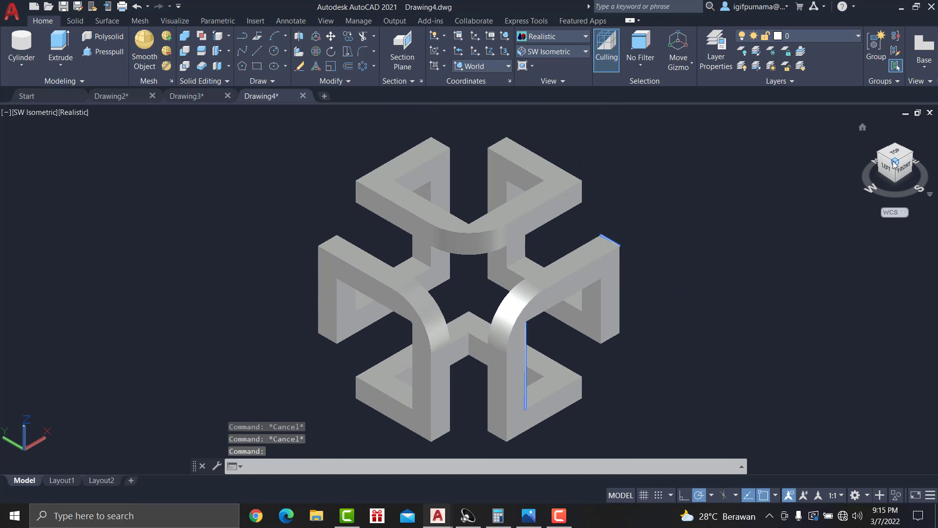
key("Escape")
key("Escape")
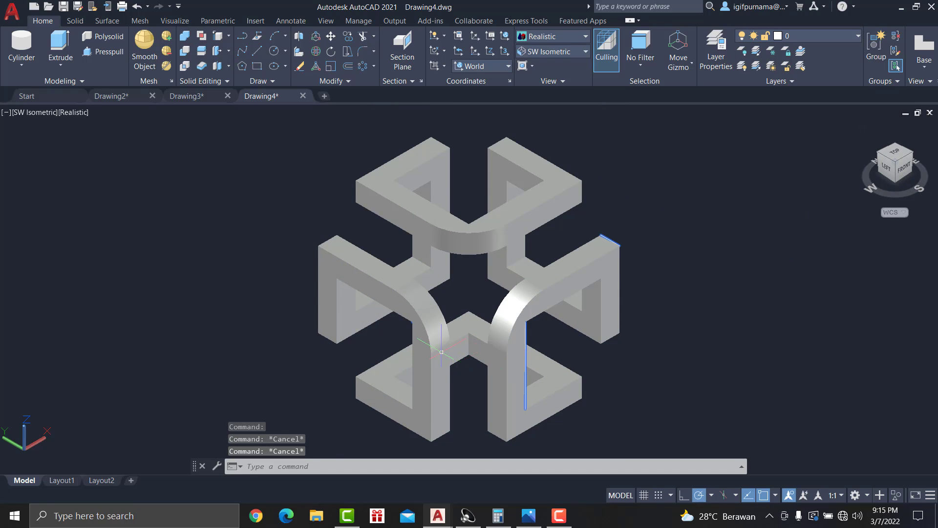
scroll(442, 352, "up", 2)
middle_click_drag(336, 429, 292, 401)
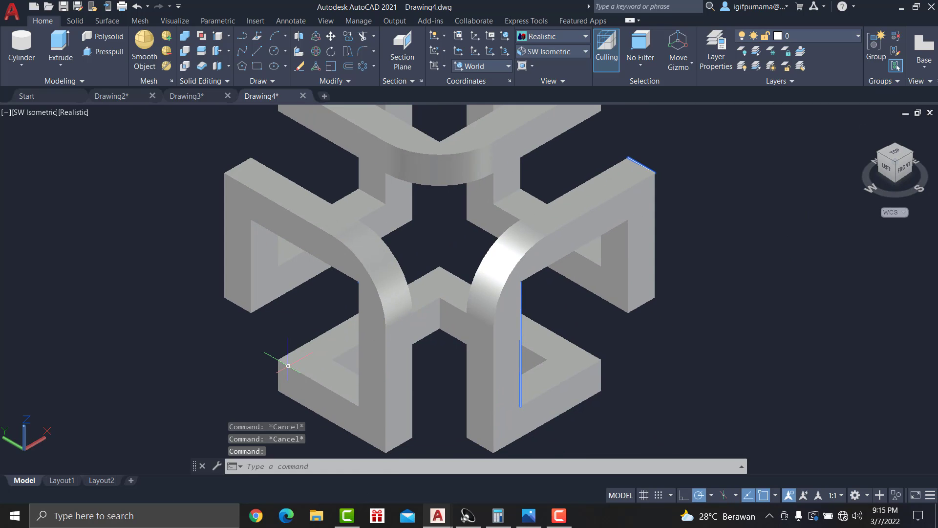
type("ORBi")
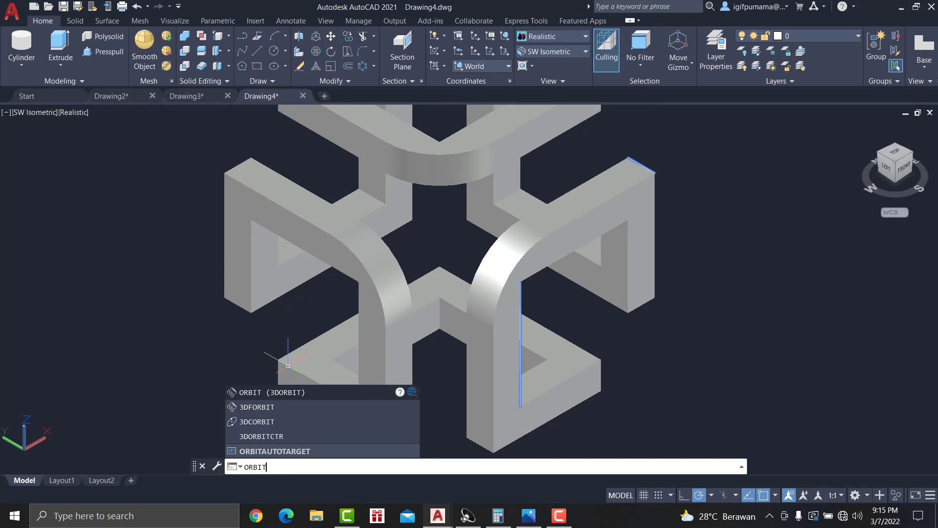
key("Return")
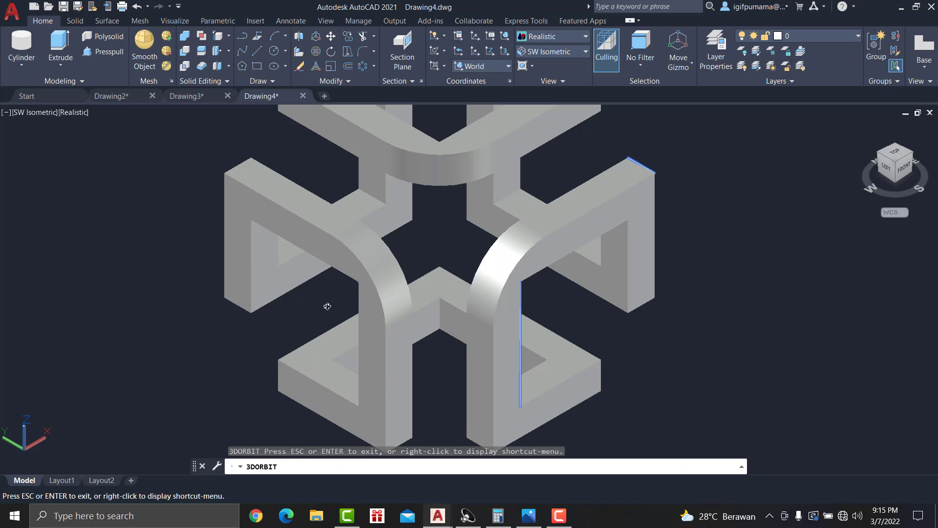
mouse_move(327, 306)
left_mouse_down()
mouse_move(442, 288)
mouse_move(421, 207)
mouse_move(427, 218)
left_mouse_up()
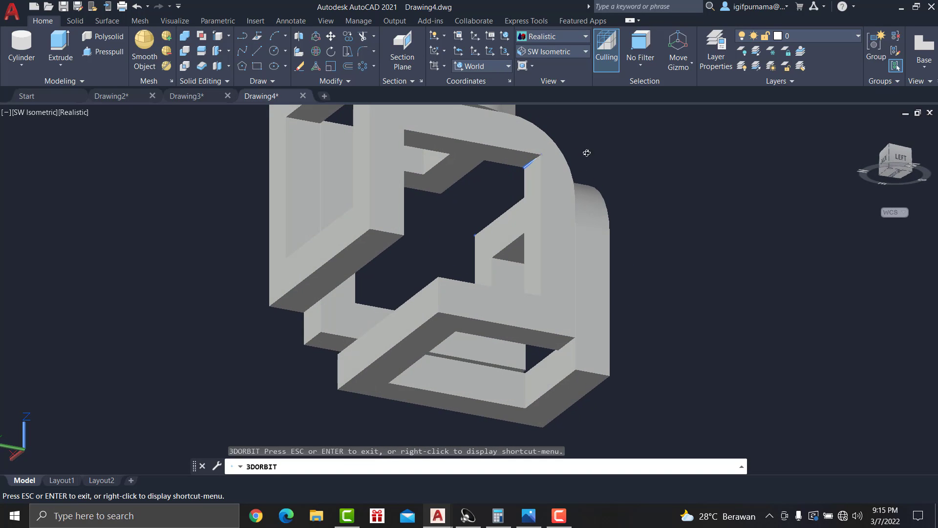
right_click(614, 125)
left_click(631, 130)
- Fillet the left frame's inner corner edge, opposite its rounded outer corner, with radius 10
left_click(361, 51)
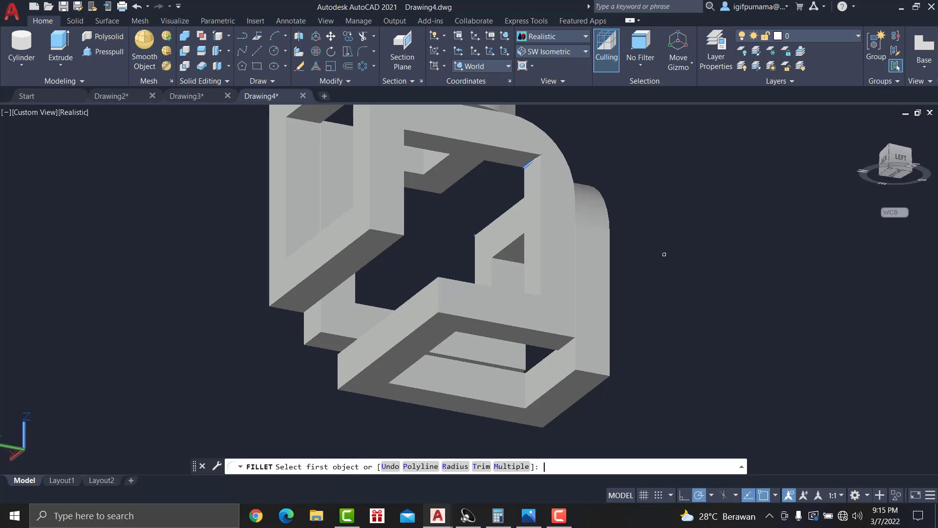
type("r")
key("Return")
type("10")
key("Return")
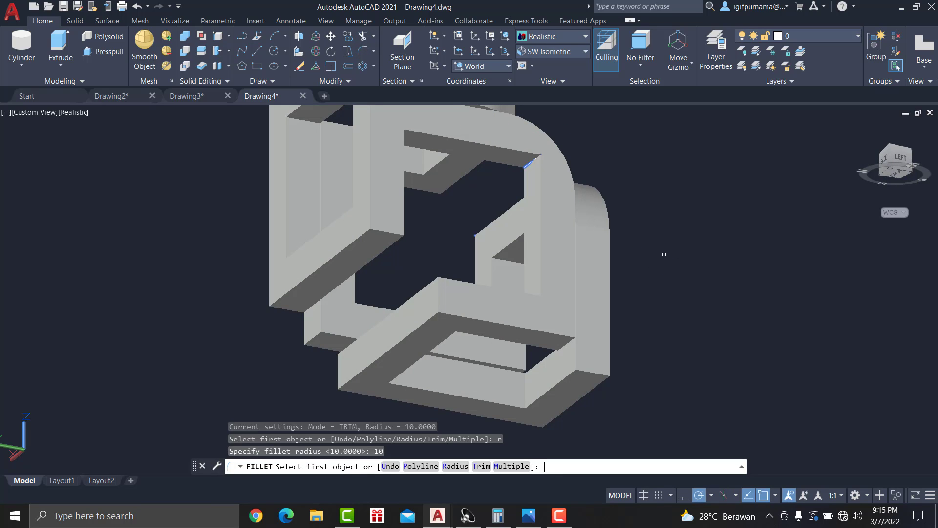
scroll(493, 167, "down", 2)
scroll(532, 156, "up", 5)
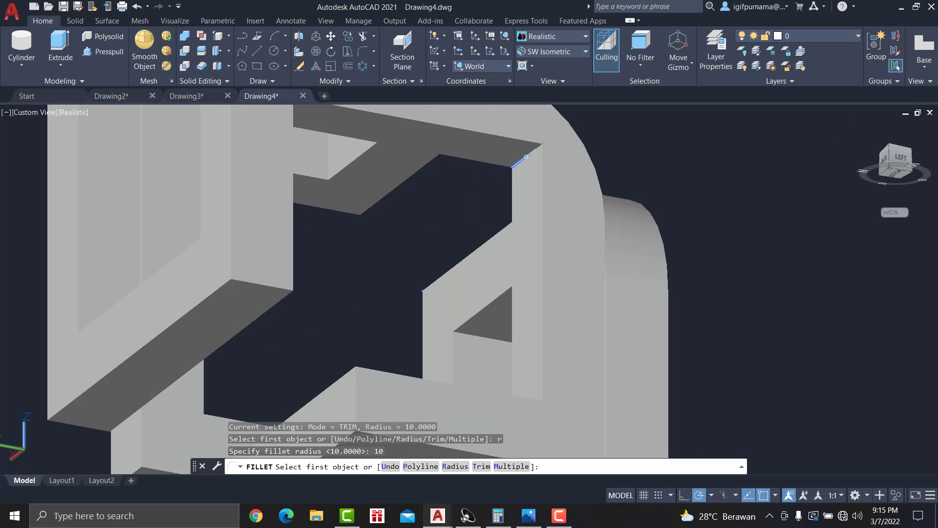
left_click(528, 155)
right_click(527, 154)
left_click(536, 161)
right_click(537, 158)
left_click(546, 167)
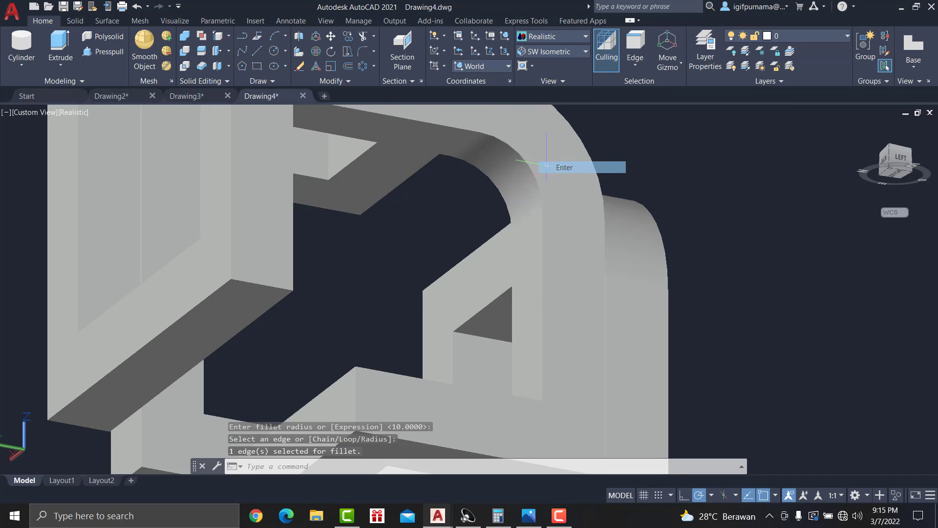
- Orbit to the front frame and fillet the inner corner edge opposite its rounded outer corner with radius 10
middle_click_drag(657, 148, 631, 202)
type("o")
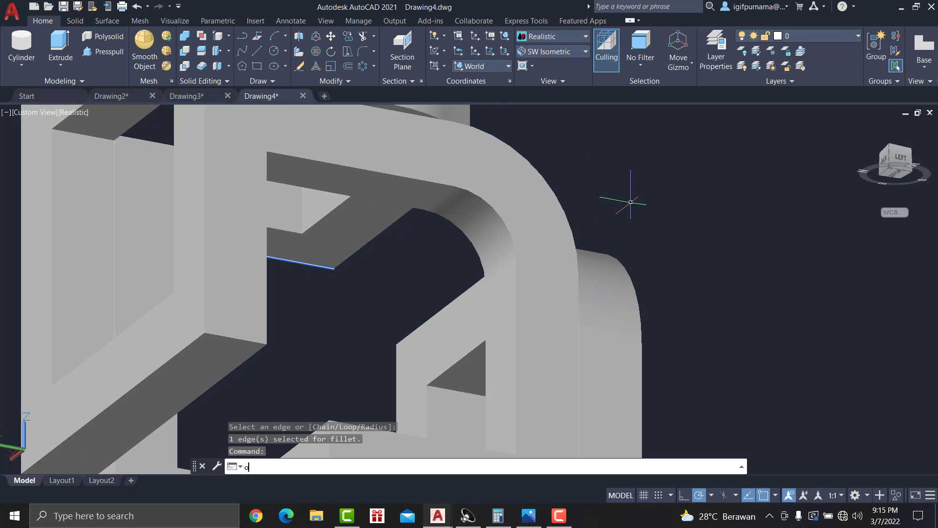
type("rbit")
key("Return")
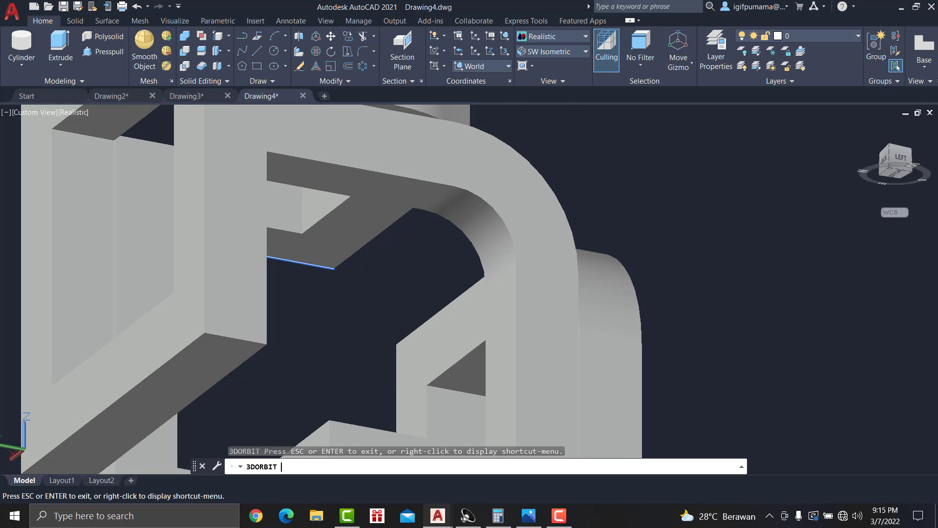
left_click_drag(623, 198, 384, 220)
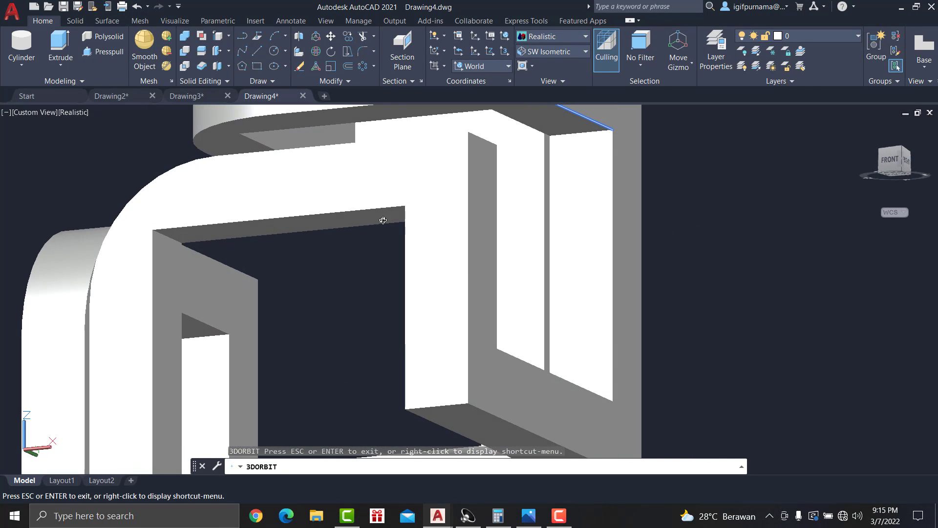
right_click(358, 244)
left_click(367, 255)
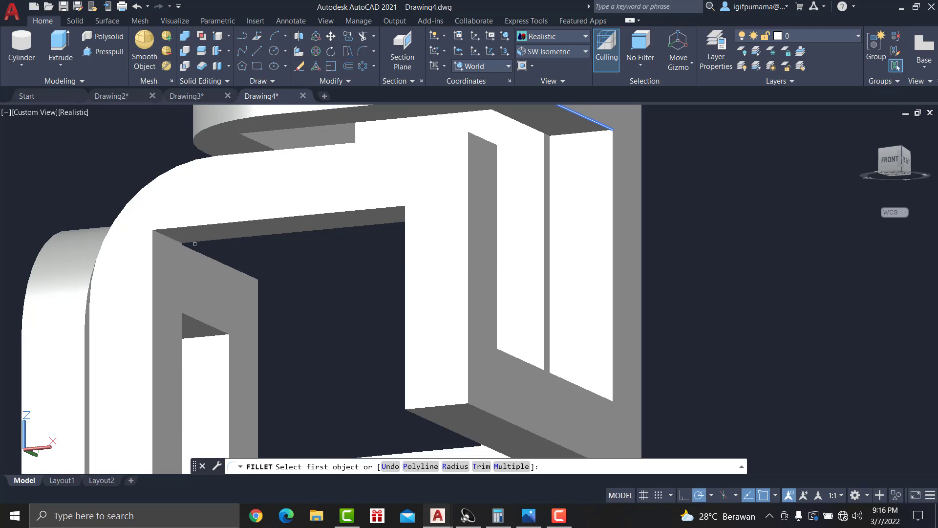
left_click(172, 239)
right_click(173, 240)
left_click(198, 247)
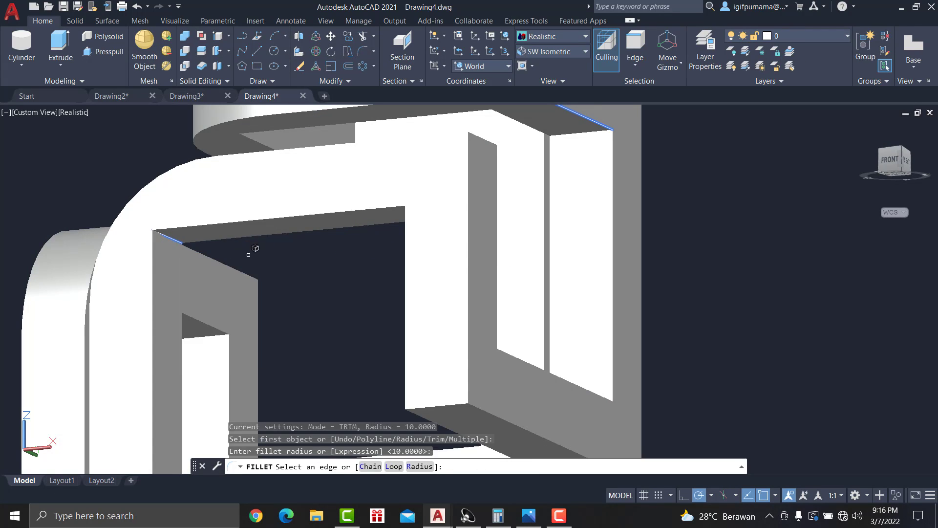
right_click(251, 256)
left_click(266, 263)
- Orbit the solid to expose the top frame's inner corner from above on the right side
type("o")
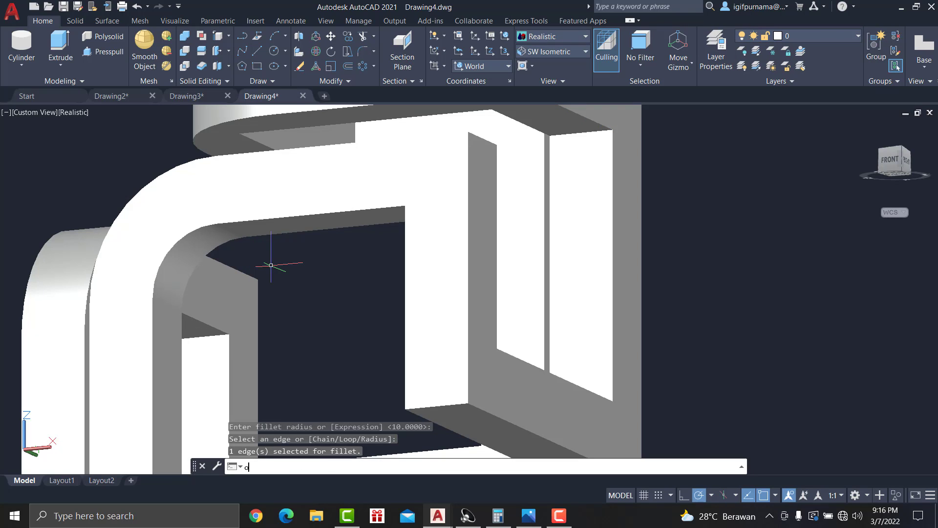
type("rb")
key("Return")
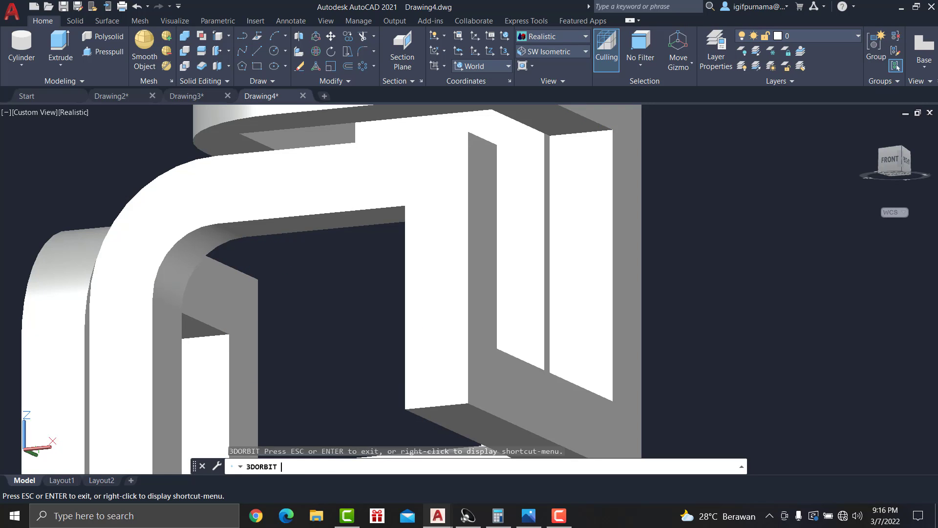
left_click_drag(271, 265, 337, 188)
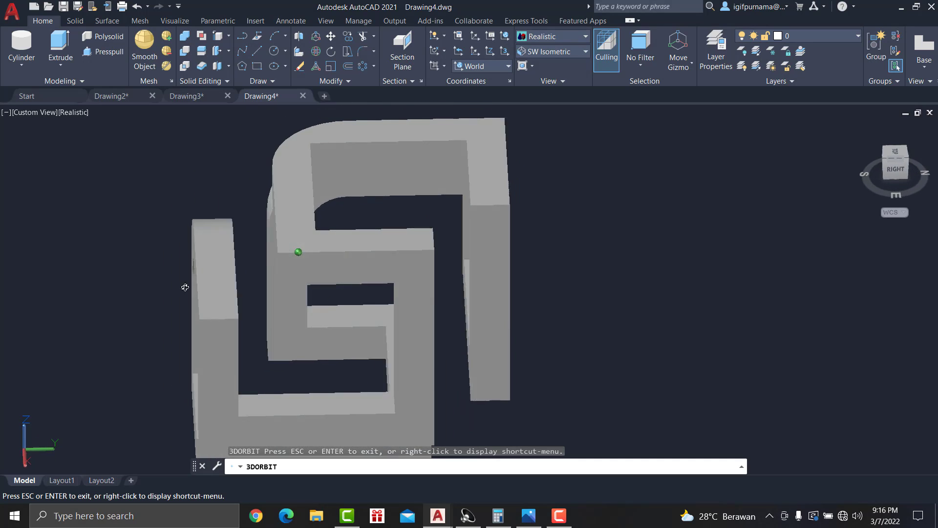
right_click(341, 185)
left_click(361, 193)
left_click(369, 51)
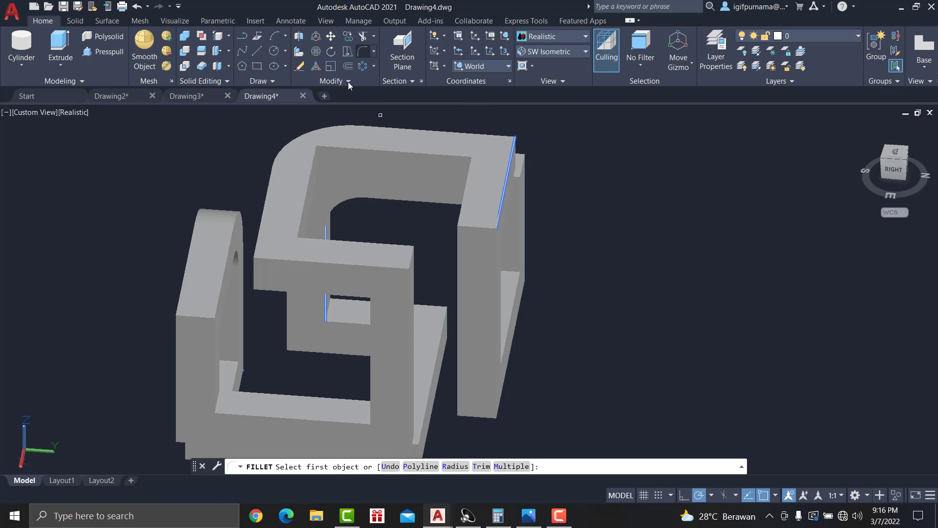
left_click(319, 152)
scroll(325, 144, "up", 5)
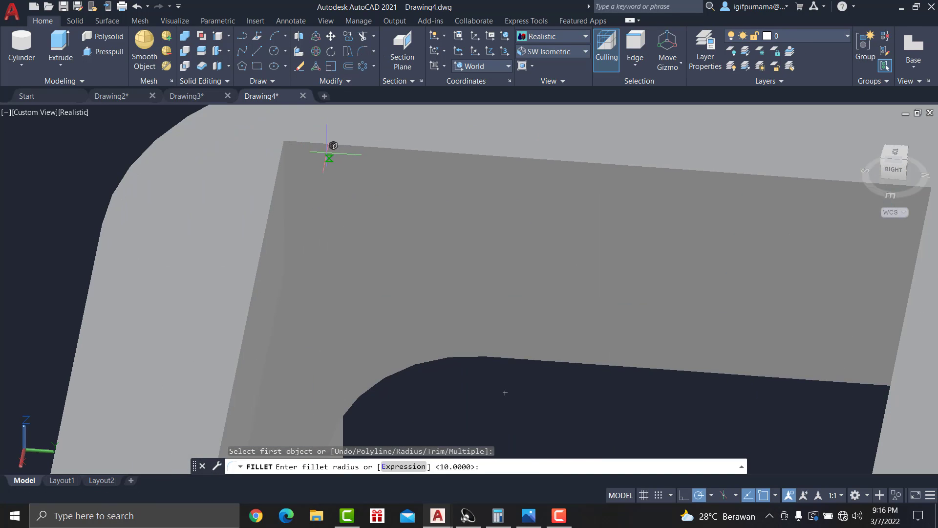
key("Escape")
key("Return")
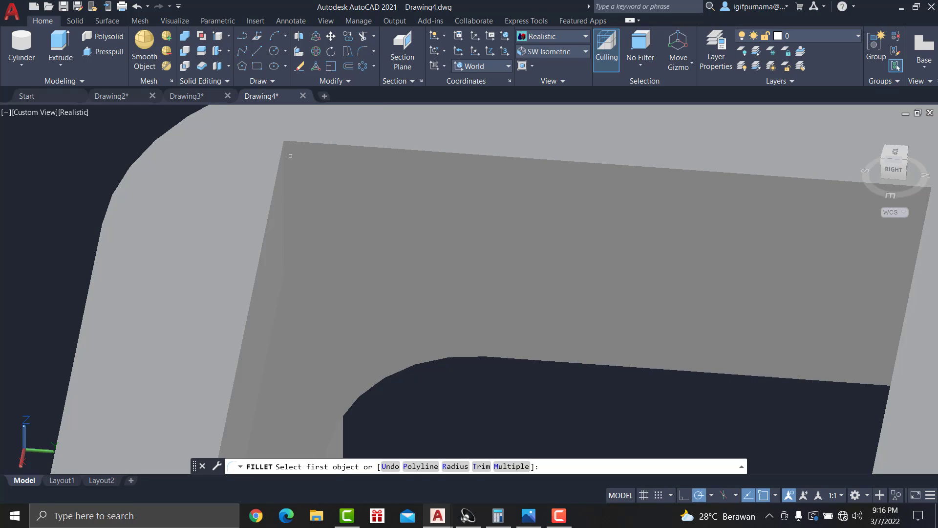
scroll(299, 162, "down", 5)
scroll(300, 169, "up", 5)
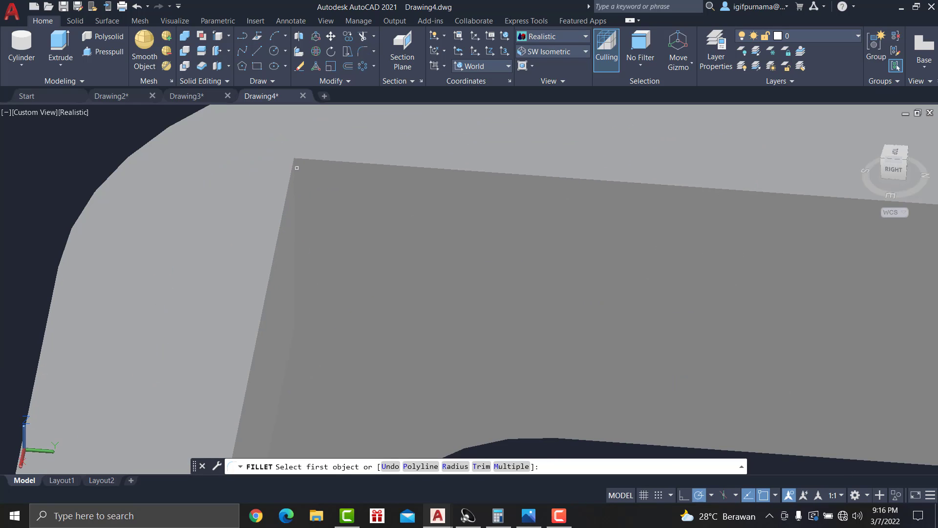
key("Escape")
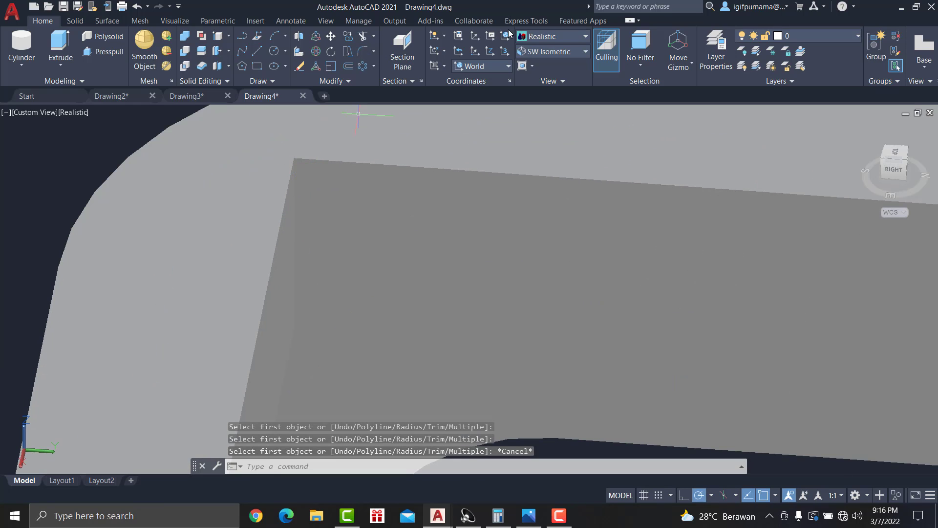
- Switch to the 2D Wireframe visual style and fillet the top frame's inner corner edge with radius 10
left_click(558, 51)
left_click(542, 36)
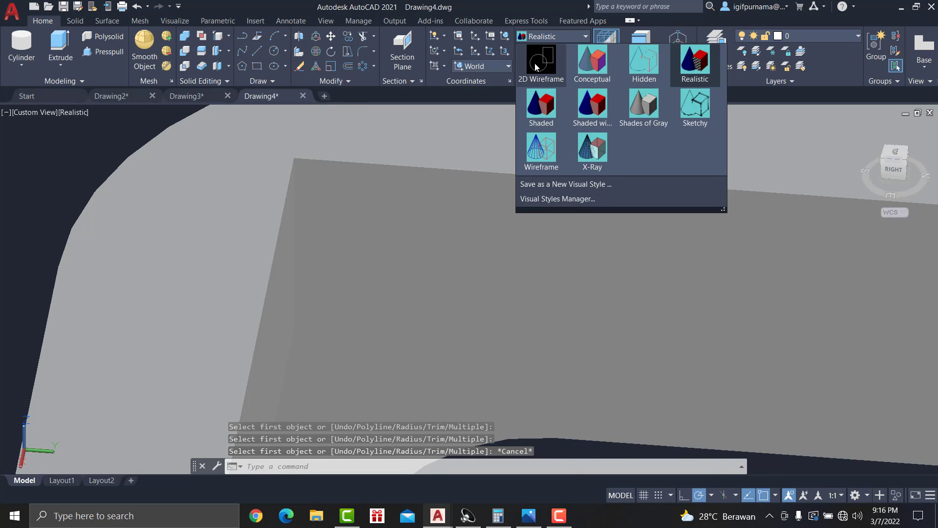
left_click(538, 85)
left_click(362, 51)
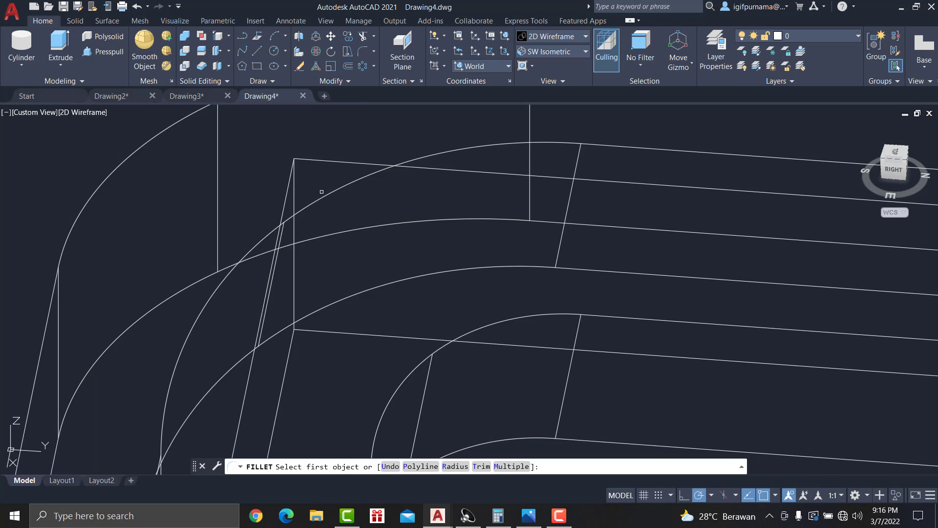
left_click(295, 210)
right_click(295, 186)
left_click(313, 192)
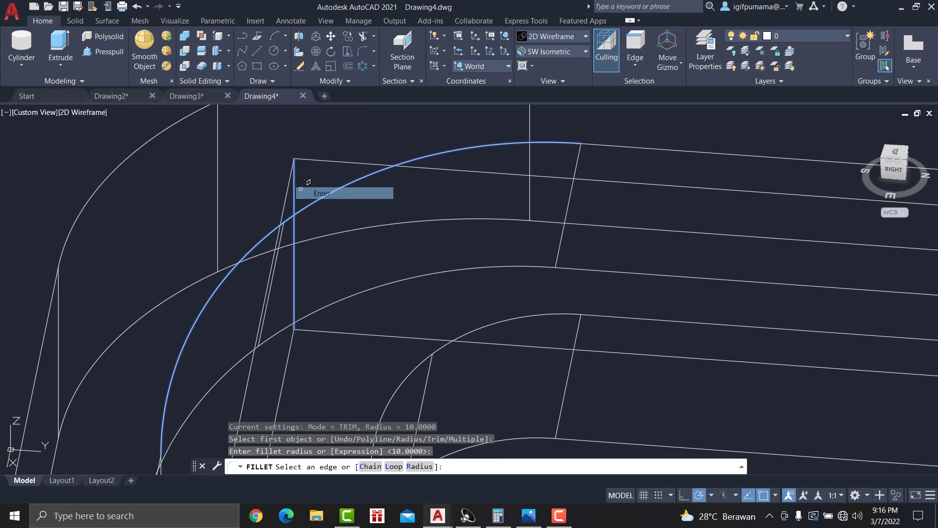
right_click(302, 191)
left_click(329, 197)
scroll(335, 172, "down", 5)
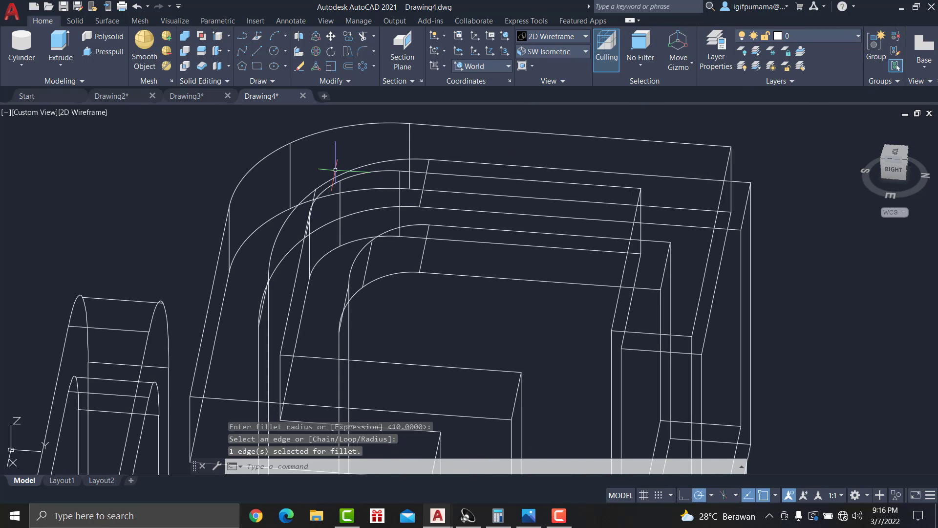
- Restore the Realistic visual style and the SW Isometric view of the solid
left_click(543, 52)
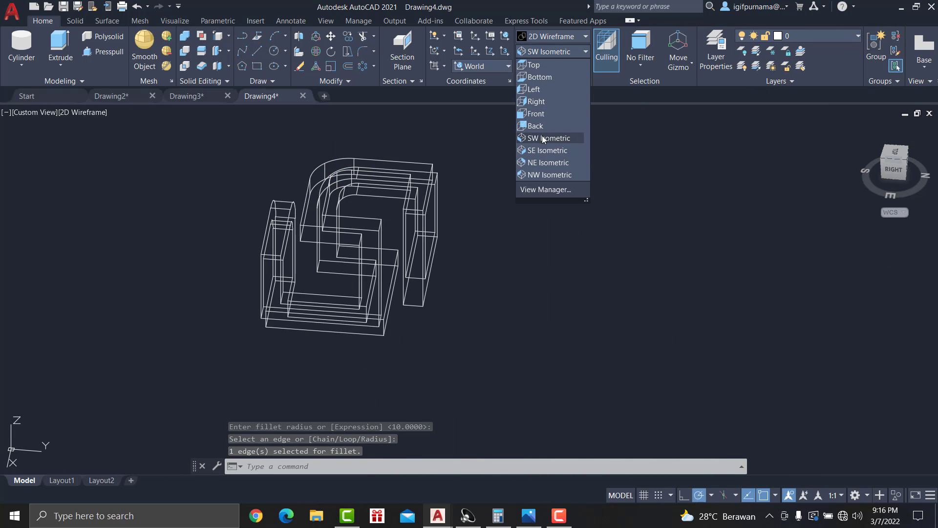
left_click(547, 40)
left_click(692, 62)
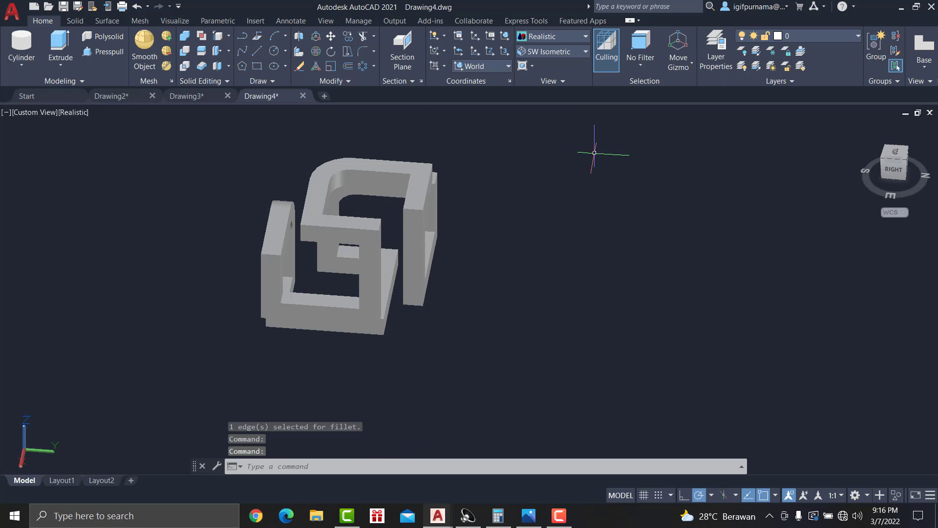
left_click(549, 52)
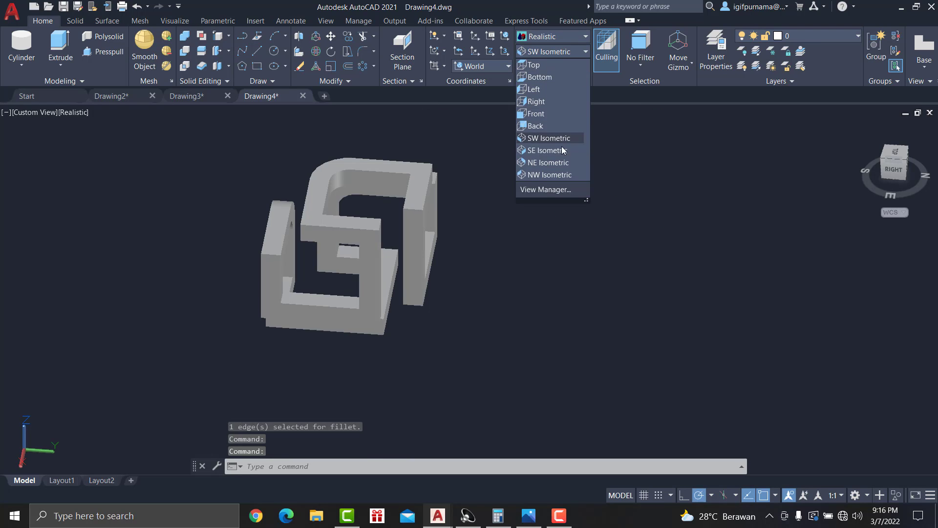
left_click(558, 139)
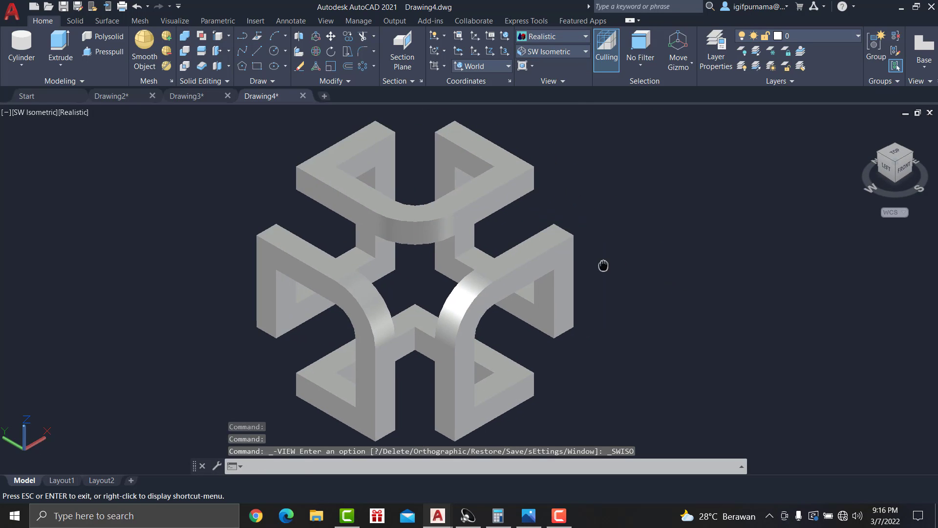
scroll(550, 277, "up", 5)
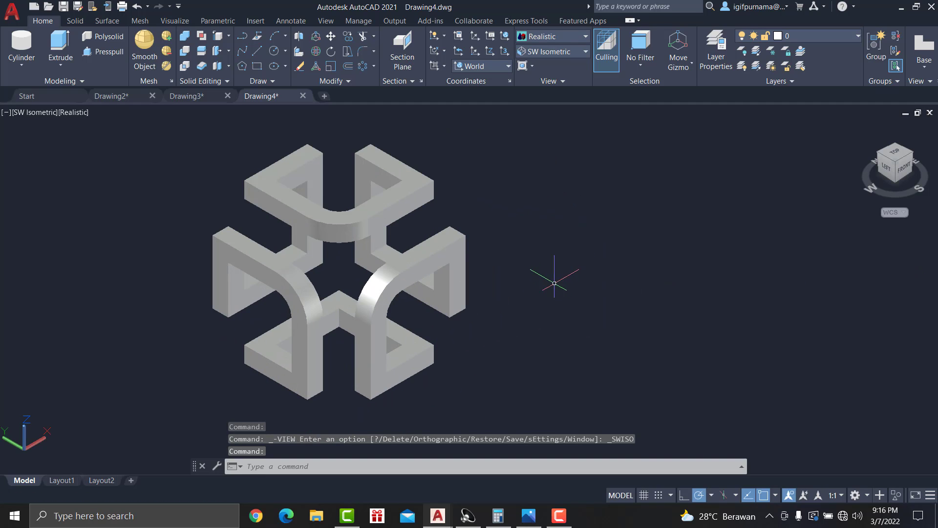
- Compare the filleted solid with the reference drawing in Photos and return to AutoCAD
left_click(529, 516)
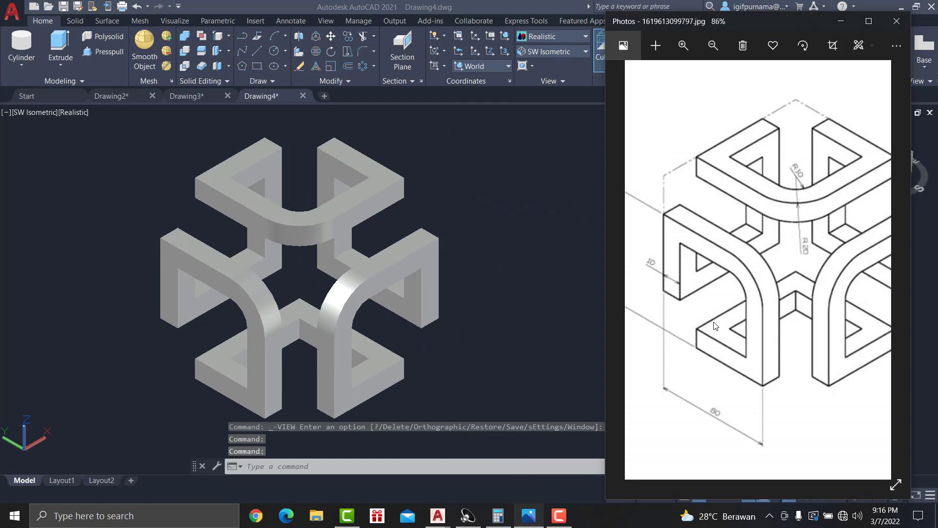
scroll(762, 283, "down", 2)
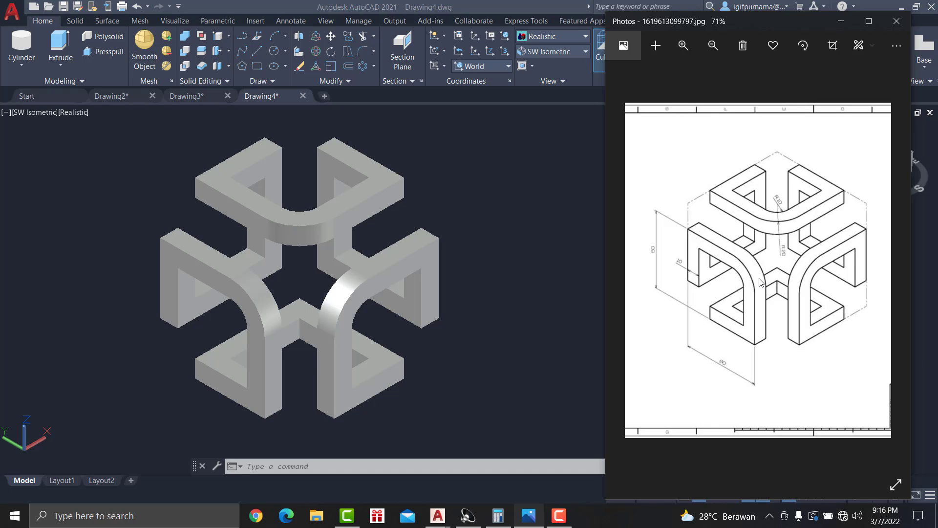
left_click(568, 349)
- Open the Materials Browser with RMAT, add the "Br...om" Metal: Aluminum material from the Autodesk Library and apply it to the solid
type("RMA")
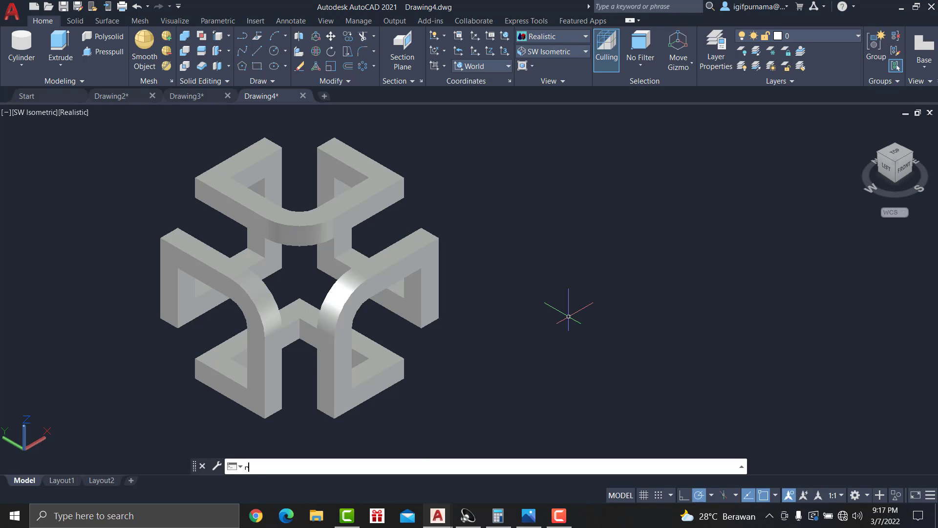
type("T")
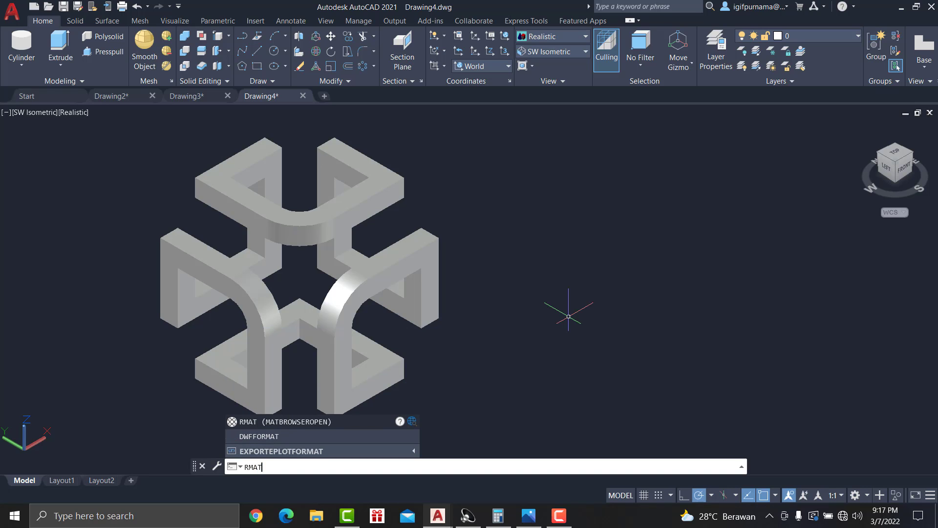
key("Return")
scroll(848, 331, "down", 10)
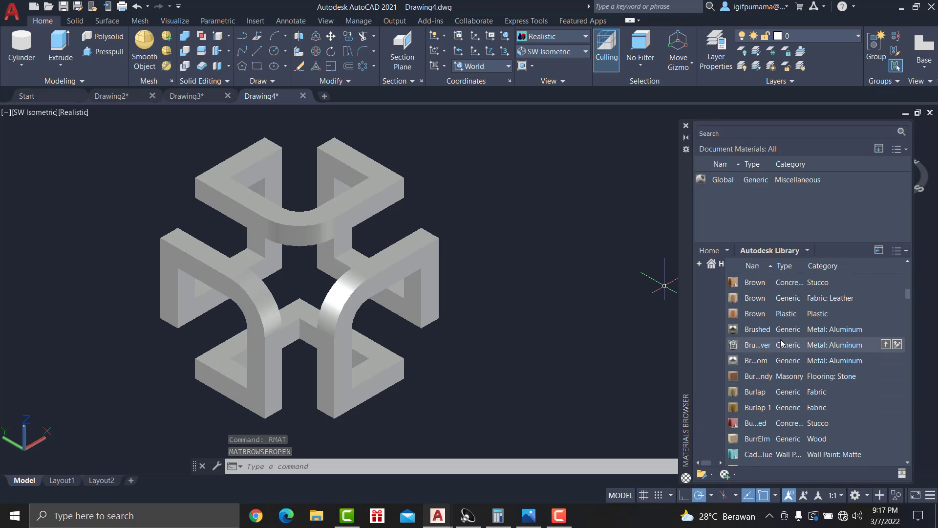
left_click(886, 363)
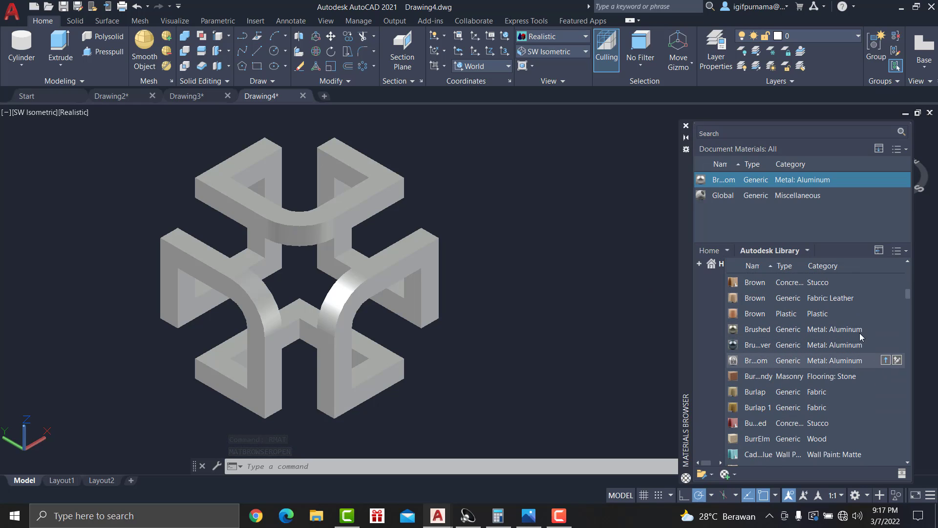
left_click_drag(411, 262, 389, 265)
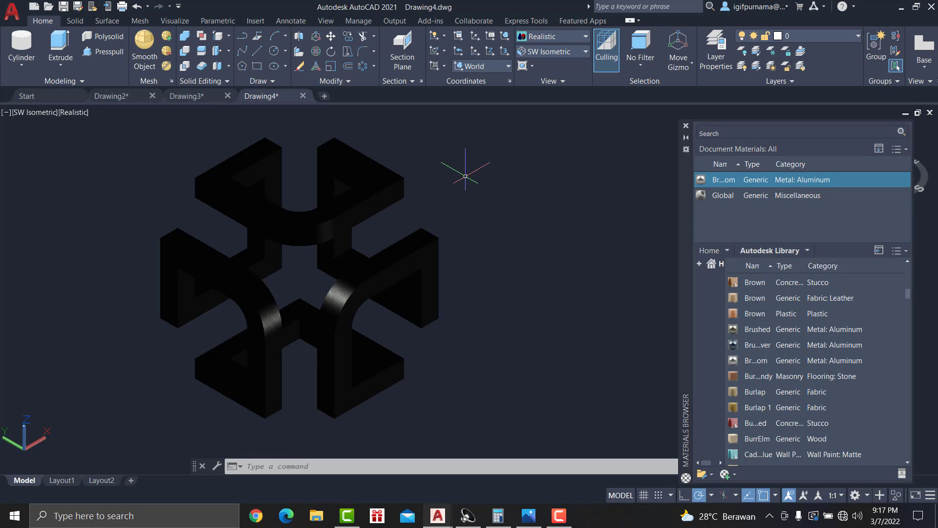
- Turn on the sun with the default lighting off and open the render environment and exposure settings
left_click(326, 21)
left_click(358, 20)
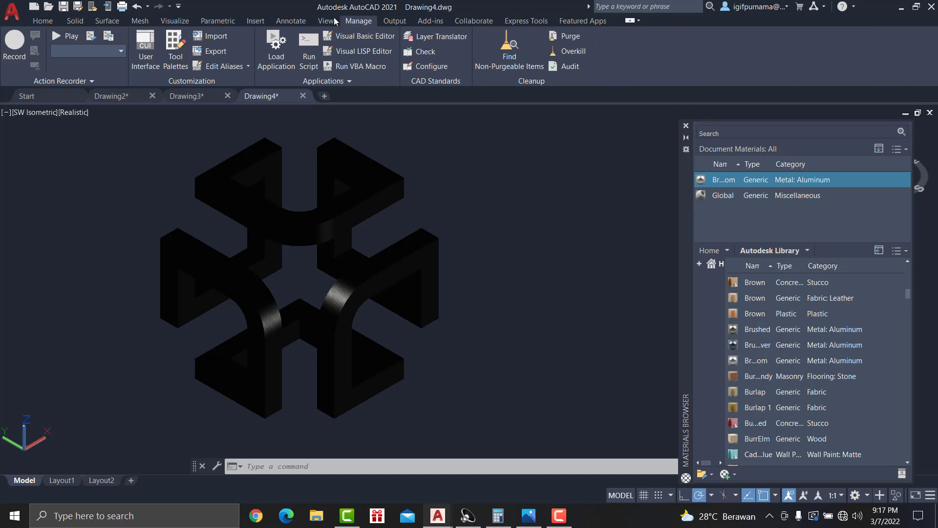
left_click(256, 21)
left_click(230, 20)
left_click(175, 20)
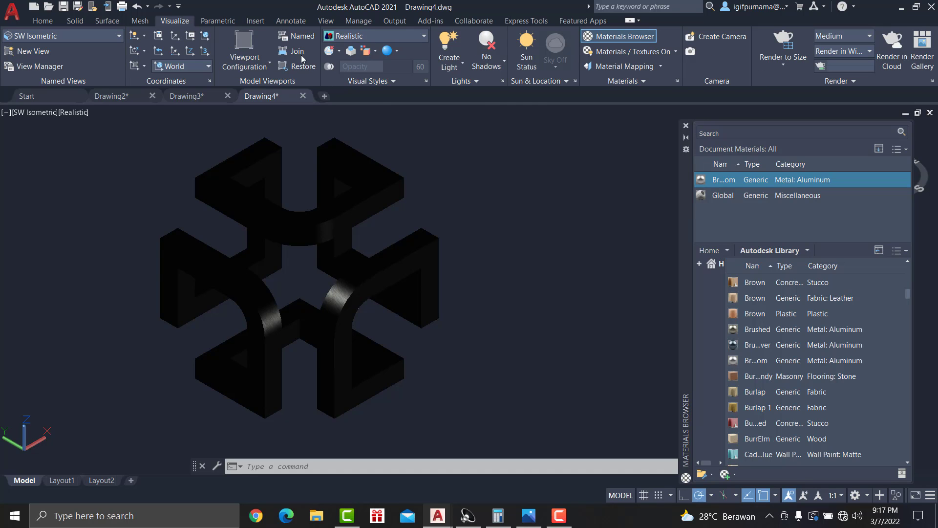
left_click(527, 53)
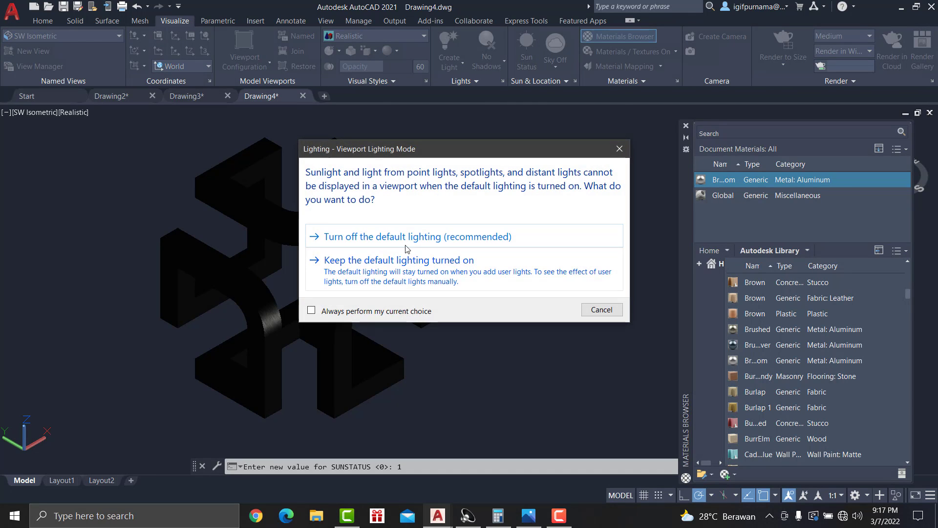
left_click(405, 248)
left_click(385, 253)
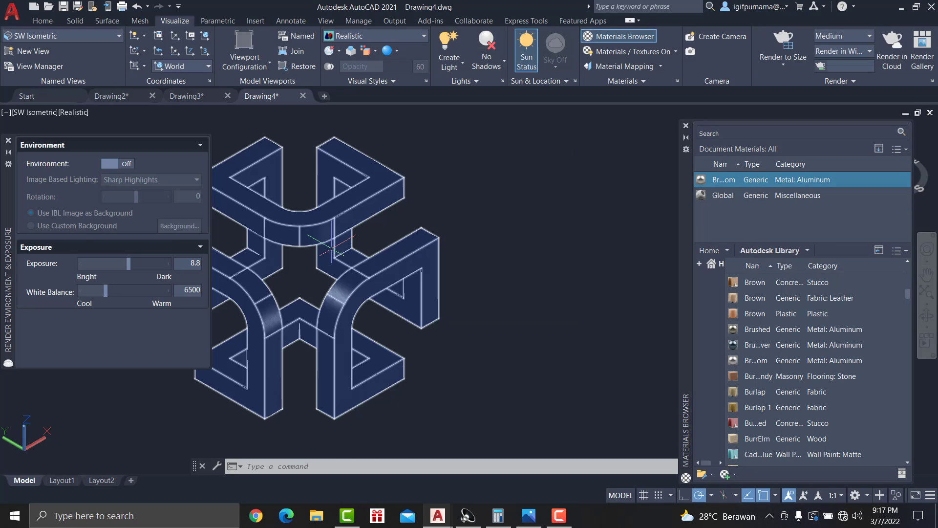
- Turn on the render environment and set the exposure to 1.8
left_click(124, 165)
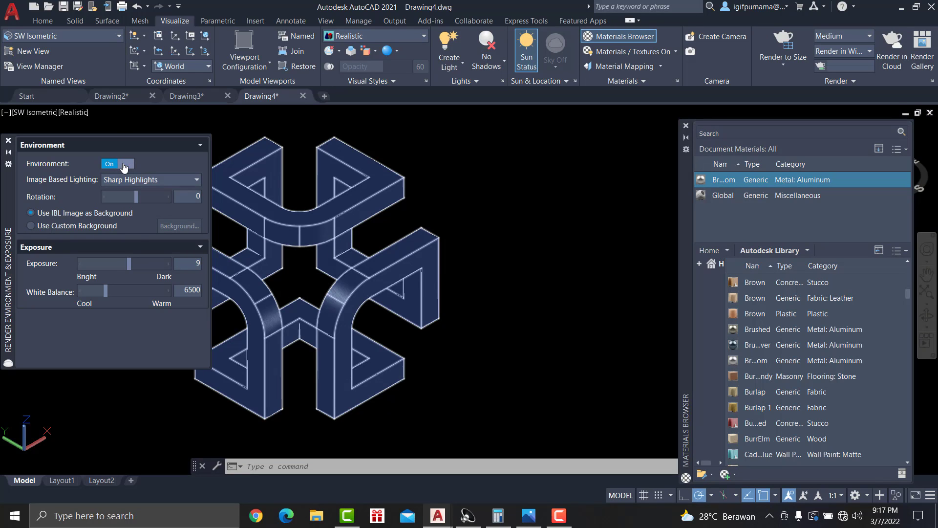
left_click_drag(128, 264, 105, 264)
left_click(489, 197)
middle_click_drag(487, 203, 565, 211)
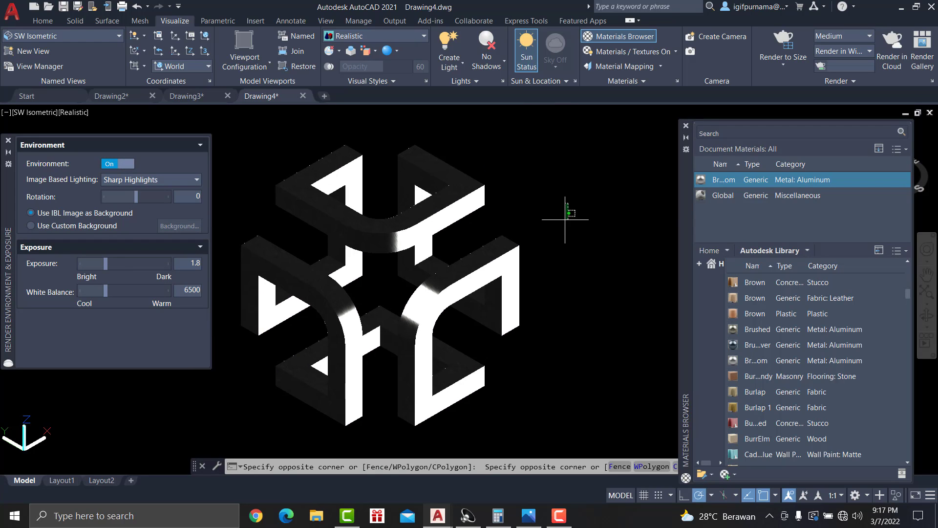
key("Escape")
- Add the generic "Chr...ack" Metal material from the Autodesk Library to the document and apply it to the solid
scroll(765, 369, "down", 1)
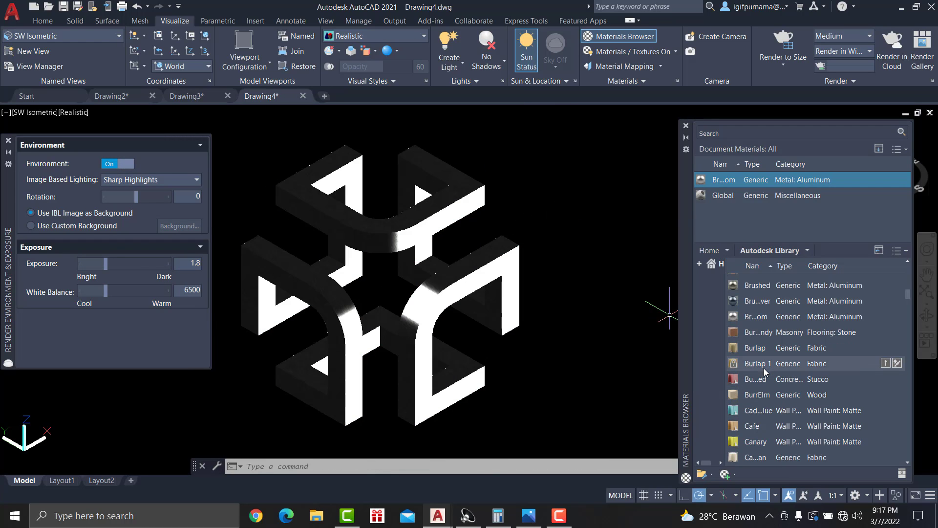
scroll(767, 361, "down", 6)
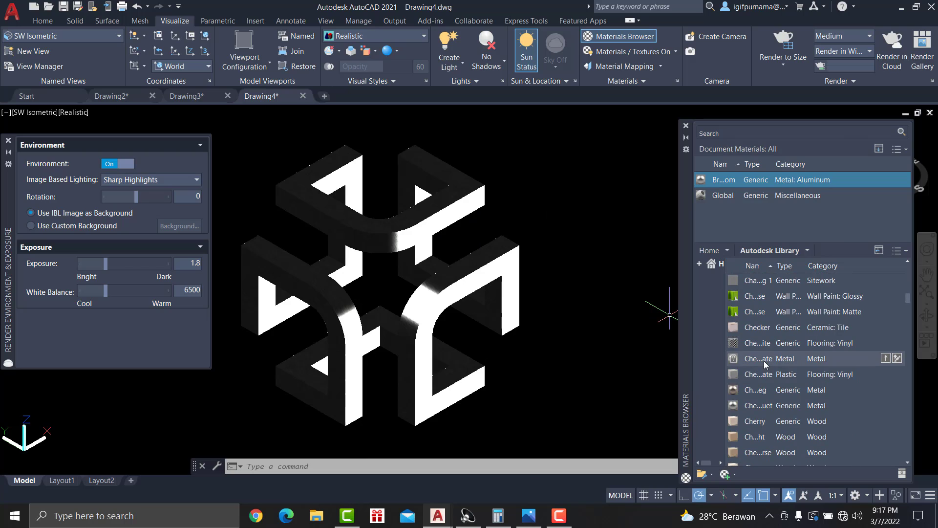
scroll(775, 410, "down", 6)
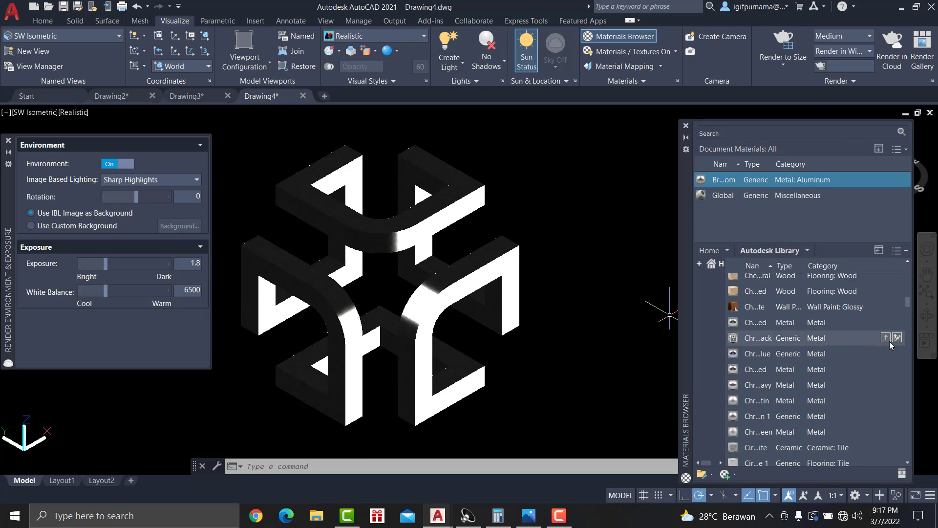
left_click(886, 337)
left_click_drag(782, 195, 444, 279)
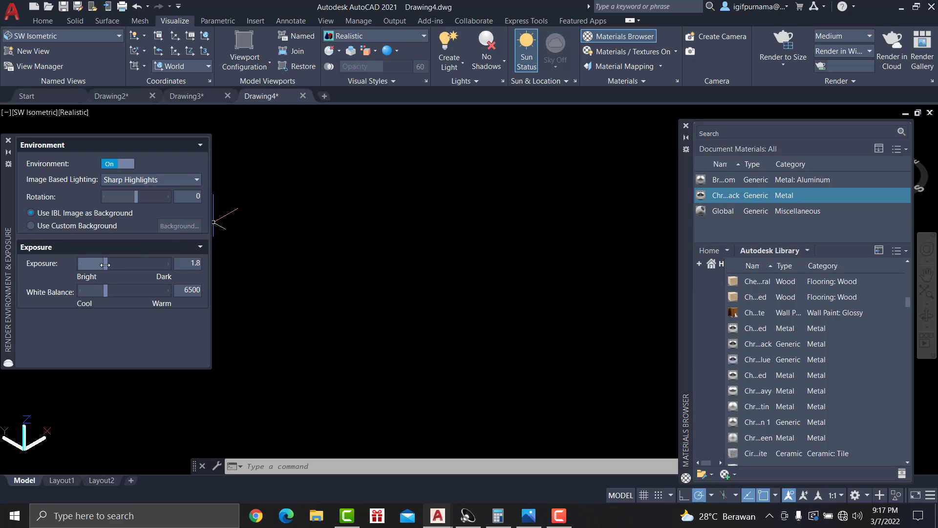
- Set the exposure to 2.2 and turn off the render environment
mouse_move(105, 264)
left_mouse_down()
mouse_move(122, 265)
mouse_move(84, 264)
mouse_move(128, 264)
mouse_move(93, 264)
mouse_move(107, 264)
left_mouse_up()
left_click(120, 164)
scroll(821, 417, "down", 3)
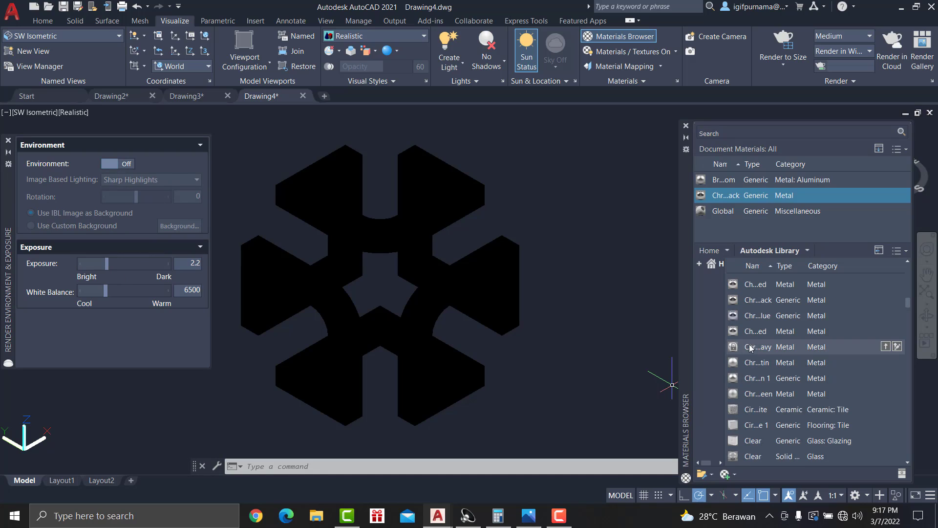
- Add the generic "Chr...n 1" Metal material from the Autodesk Library to the document and apply it to the solid
left_click(886, 377)
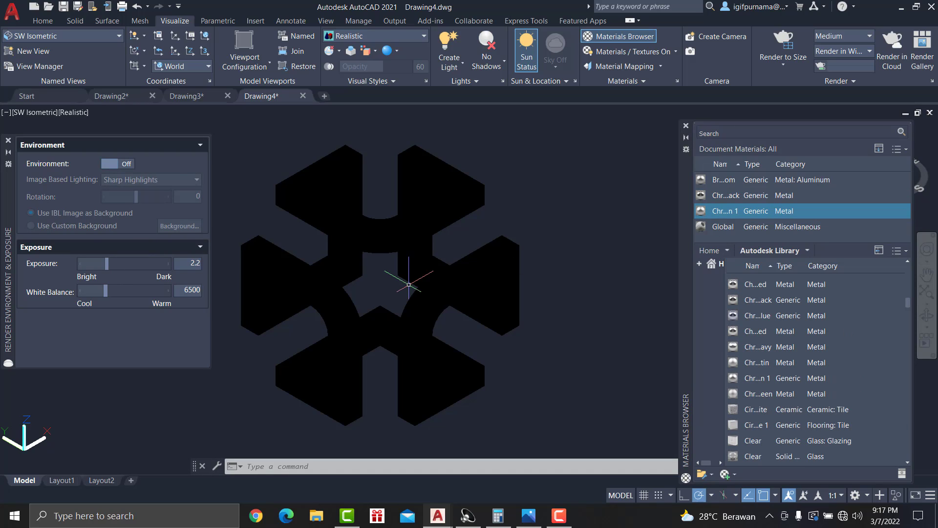
left_click_drag(712, 213, 495, 268)
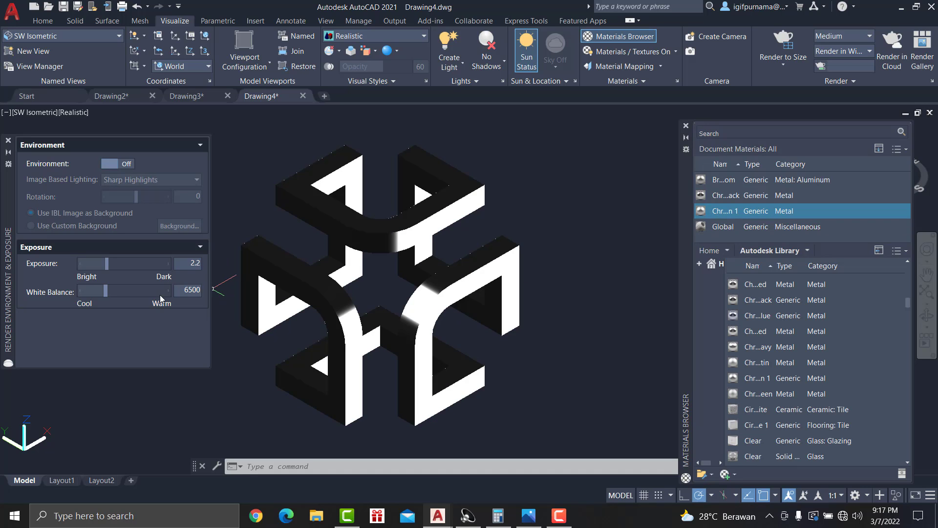
- Turn on the render environment with an exposure of 0.9 and a white balance of 6815
left_click_drag(106, 264, 97, 291)
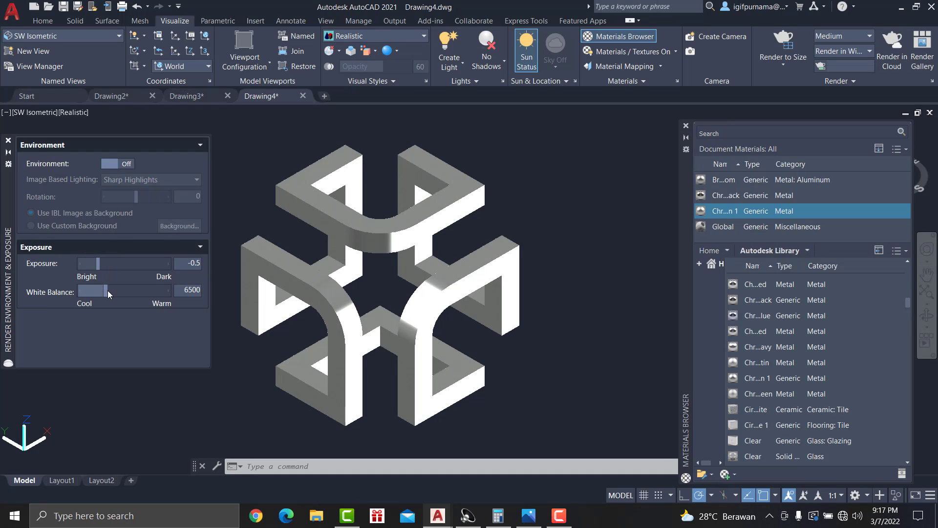
left_click(127, 166)
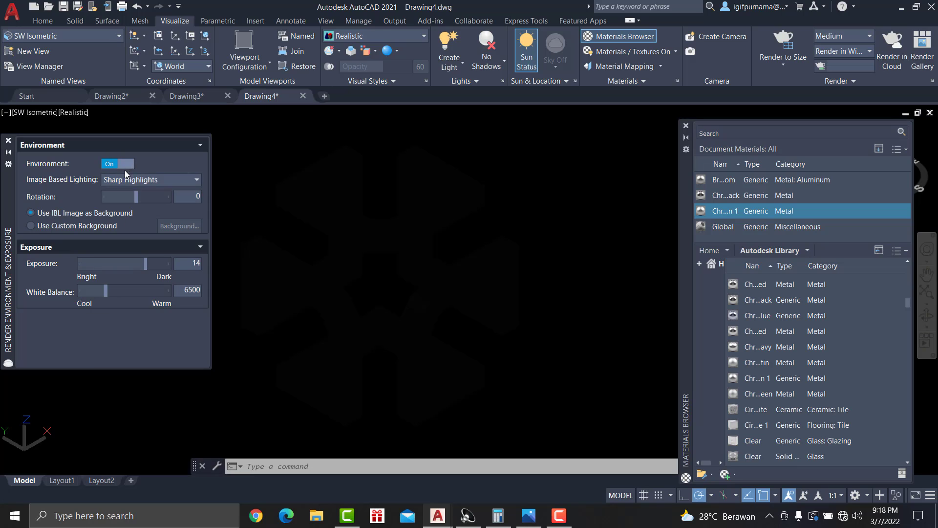
left_click_drag(146, 263, 107, 289)
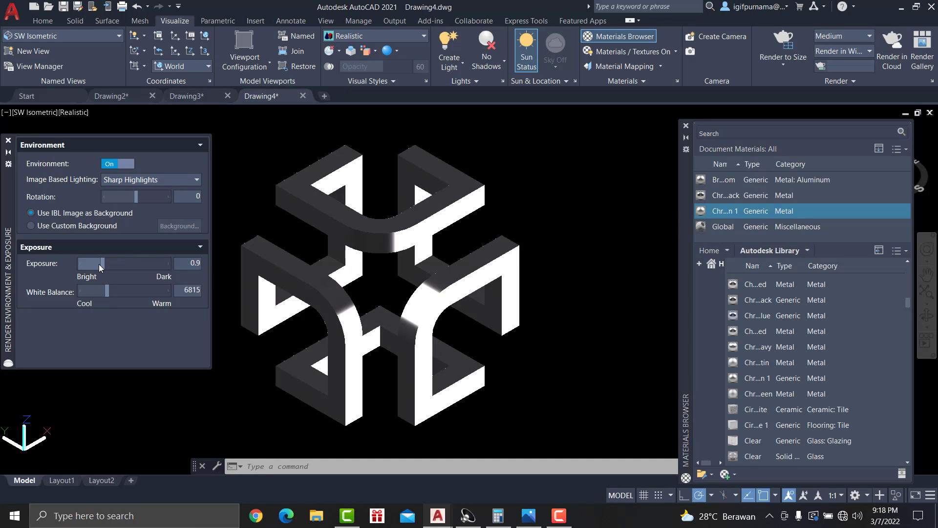
- Close the materials browser and switch to the reference drawing in Photos to compare it with the finished model
left_click(686, 125)
left_click(530, 515)
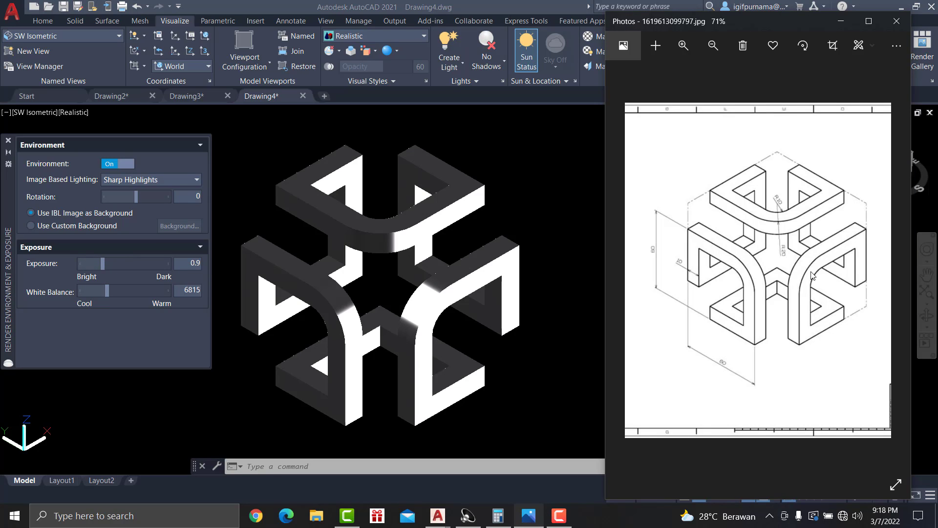